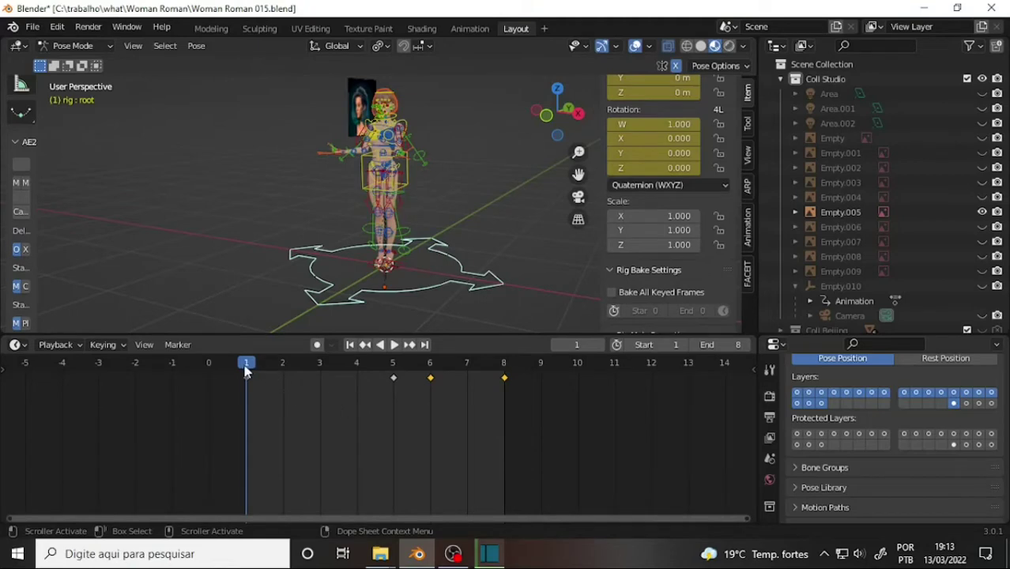
Play, stop and replay the rig's spin animation to preview it.
key(space)
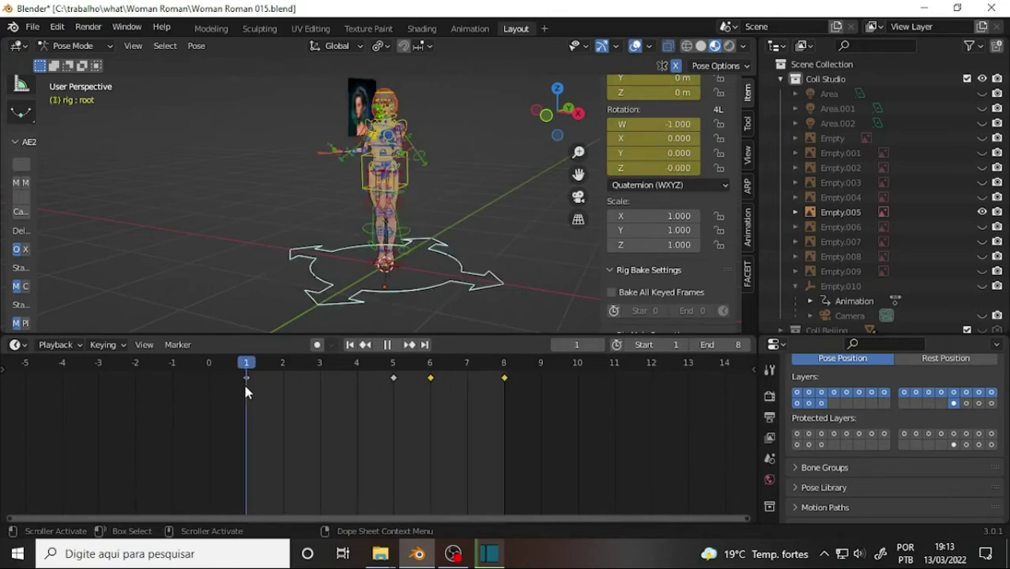
key(space)
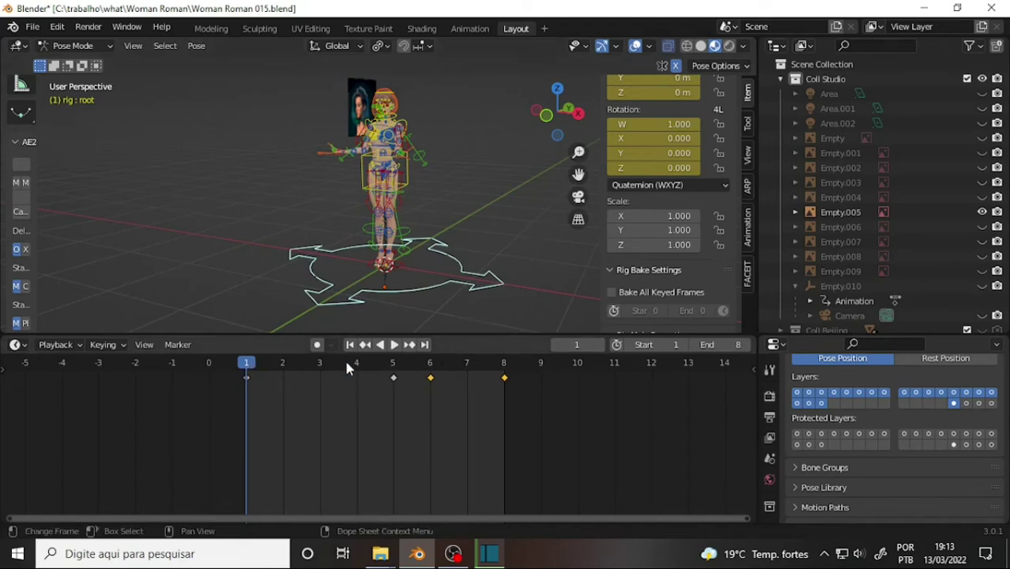
key(space)
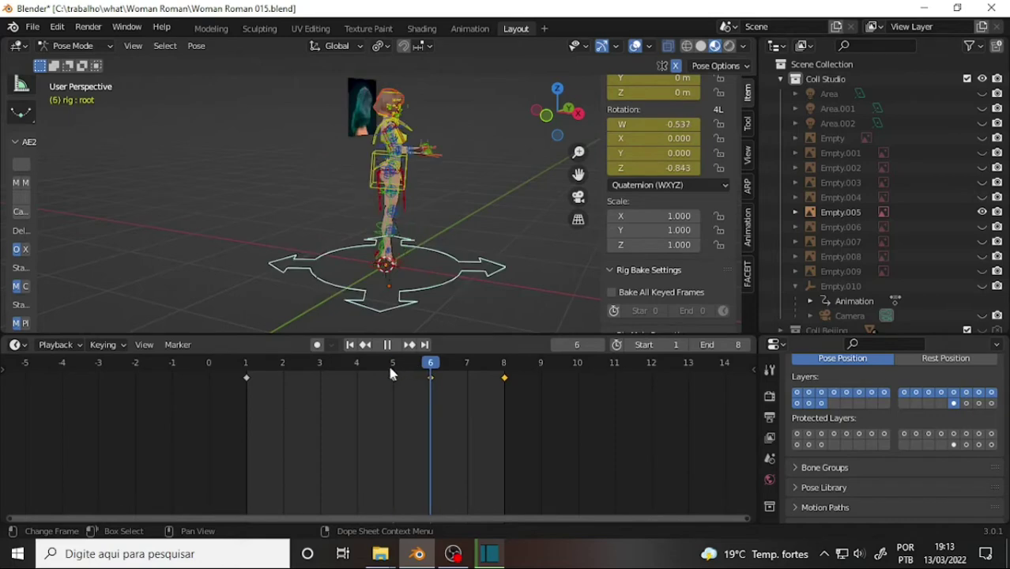
Keyframe the root's rotation at frames 5 and 8, then replay the spin from the start.
key(i)
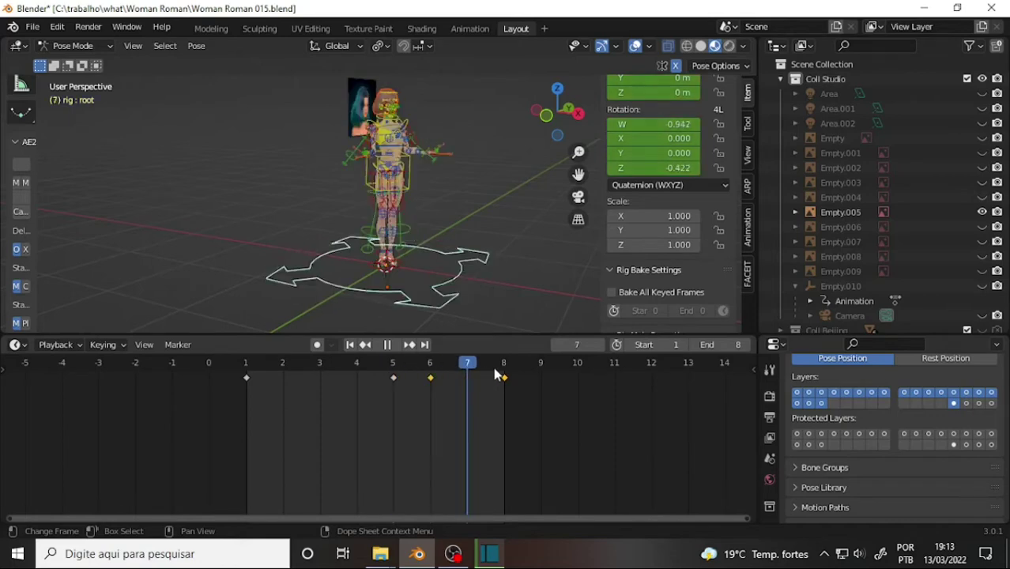
key(space)
key(i)
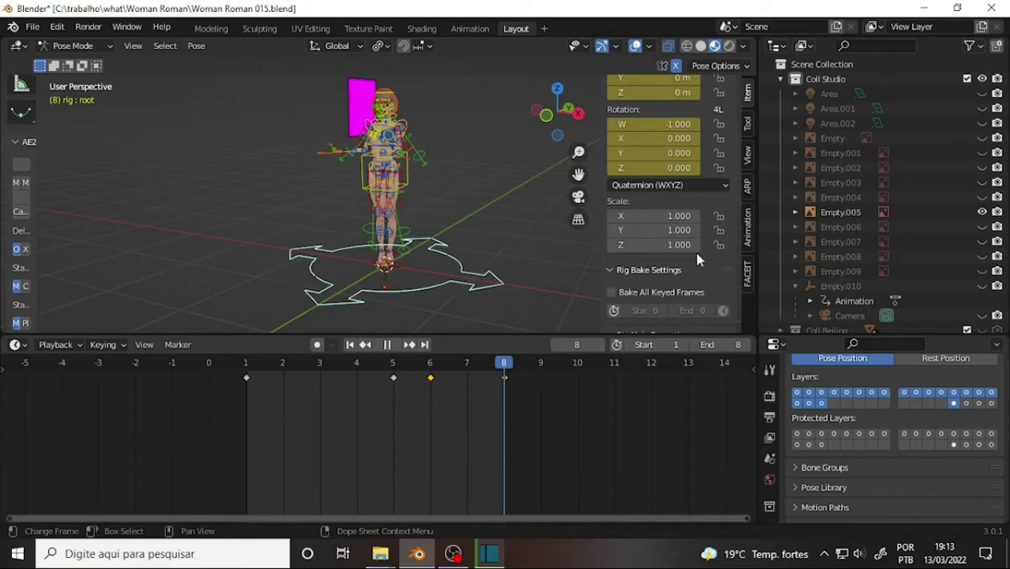
key(minus)
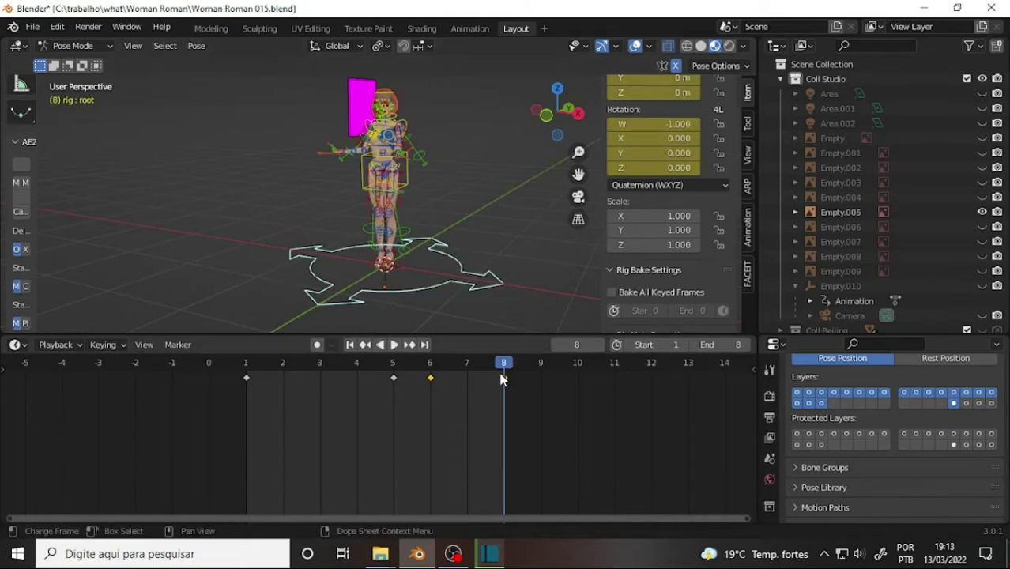
key(space)
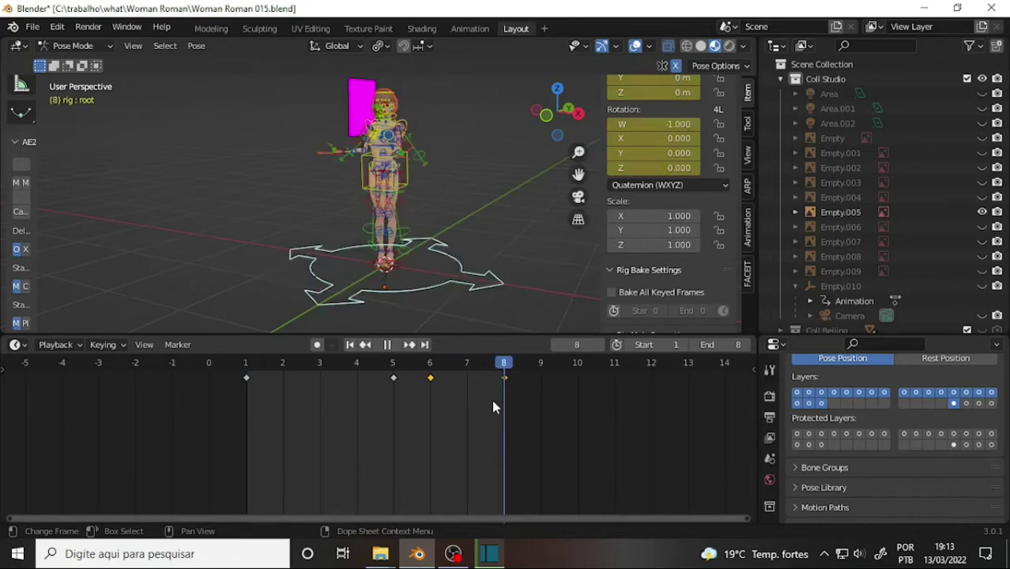
key(space)
drag(210, 412, 551, 381)
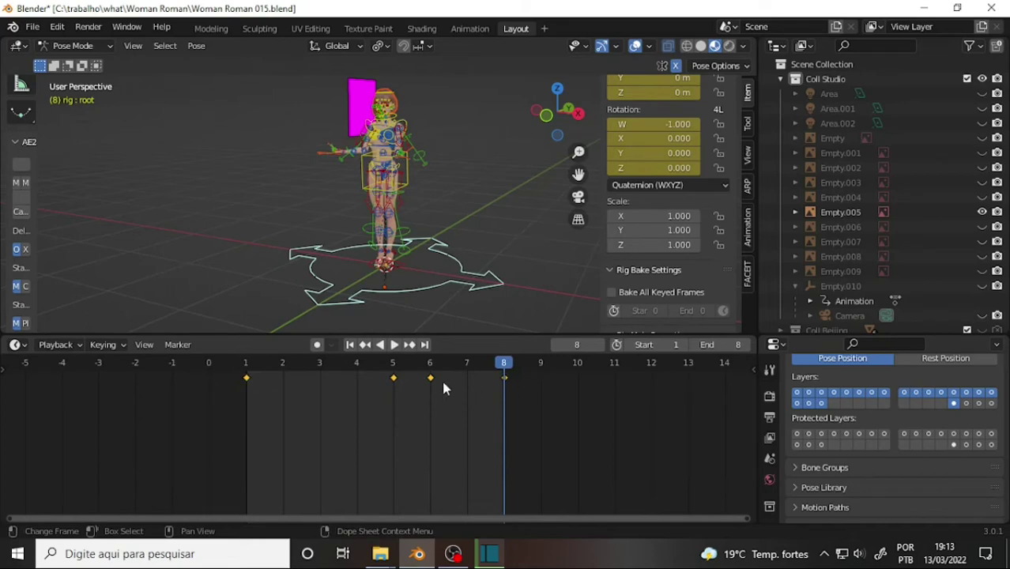
drag(455, 381, 354, 408)
key(Delete)
key(space)
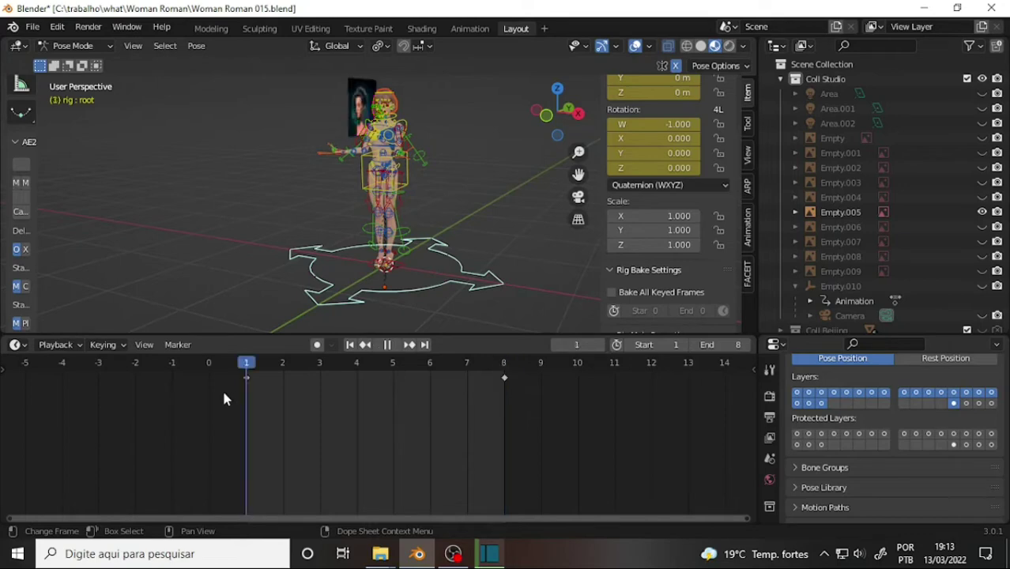
click(224, 388)
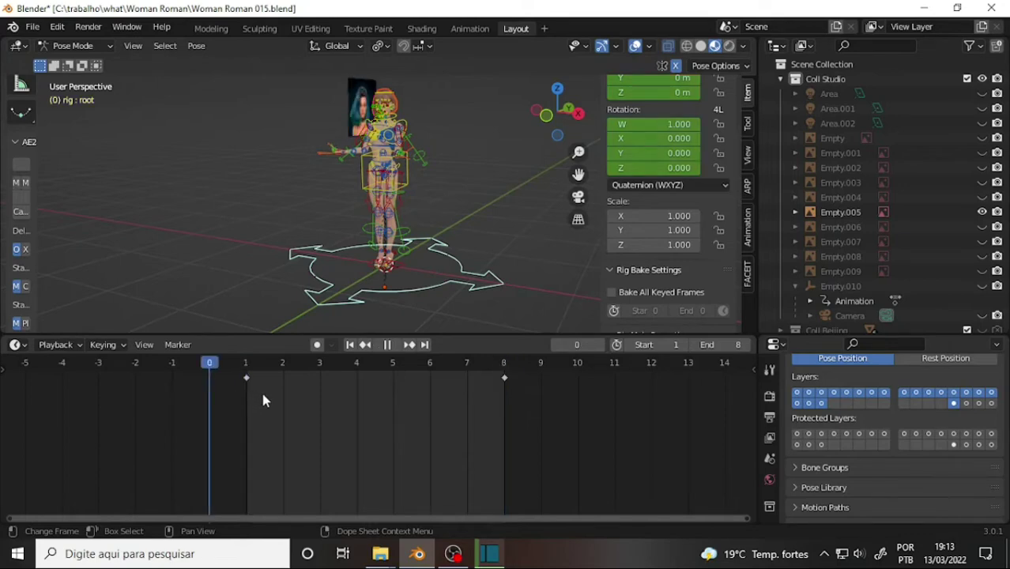
click(262, 400)
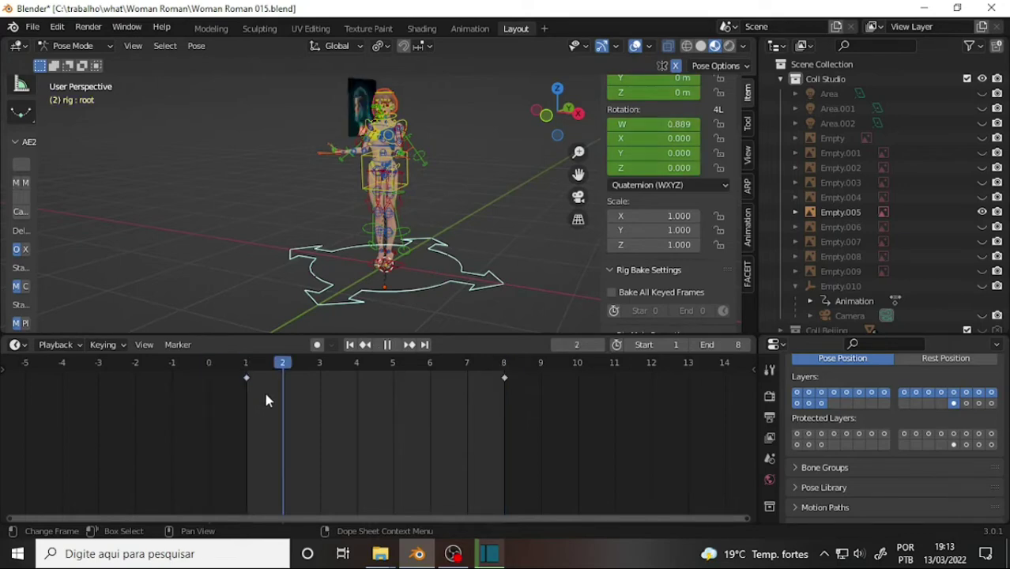
click(235, 401)
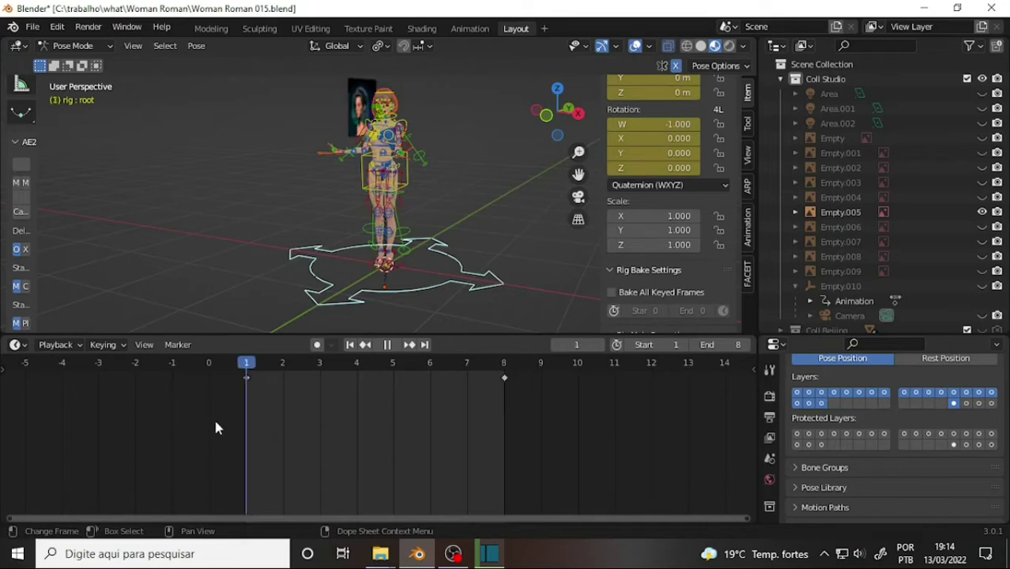
key(Escape)
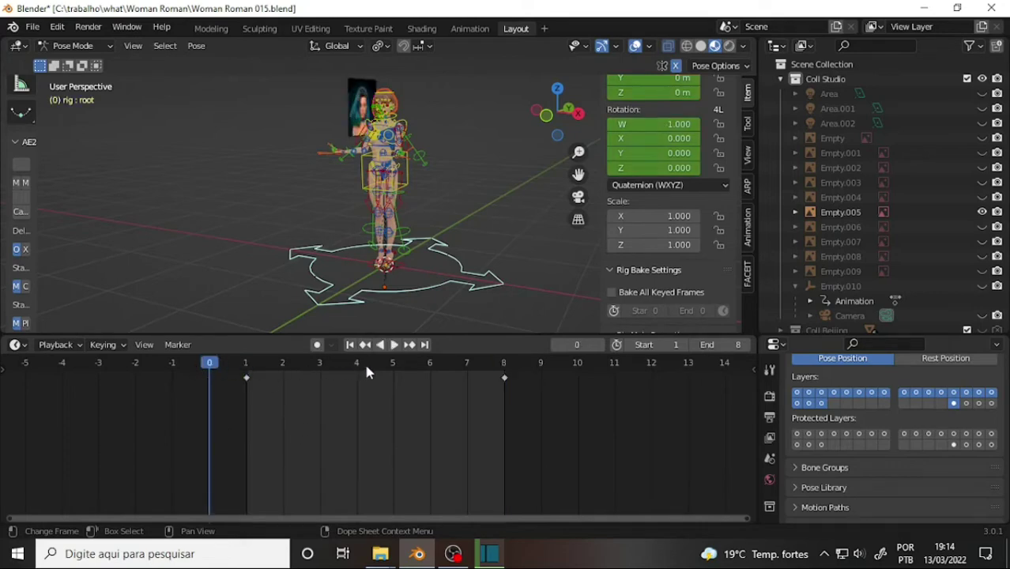
key(space)
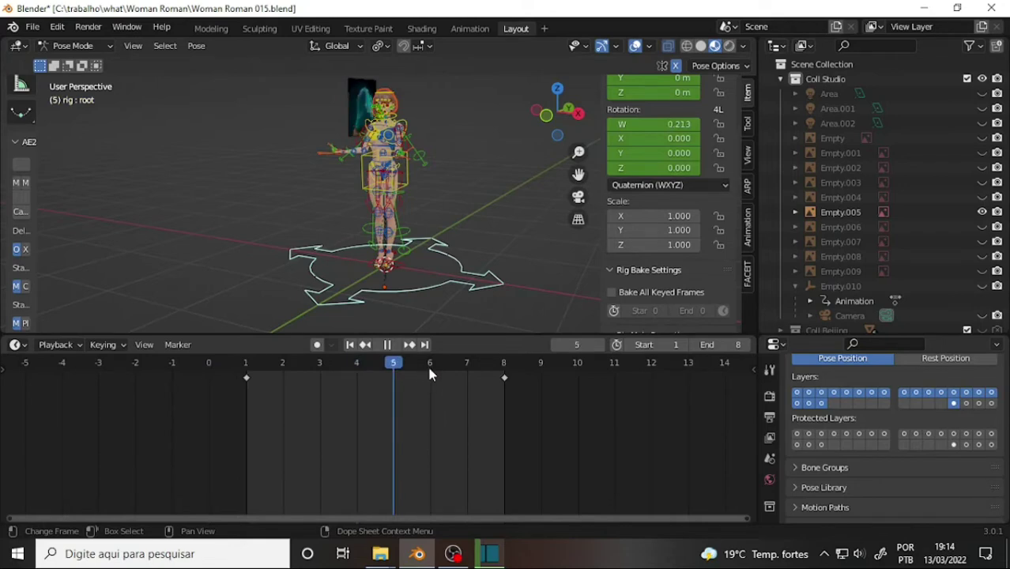
key(space)
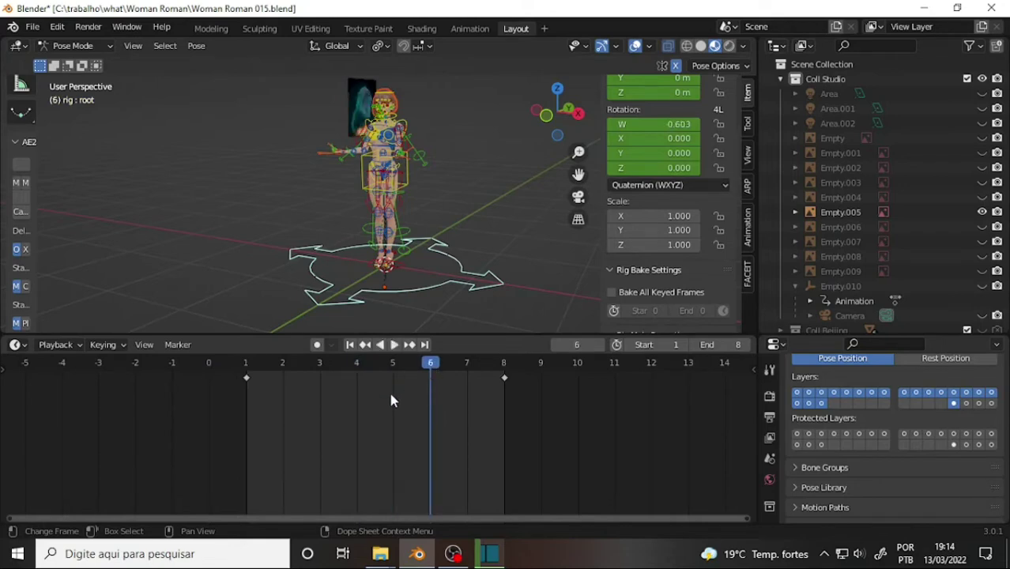
key(ctrl)
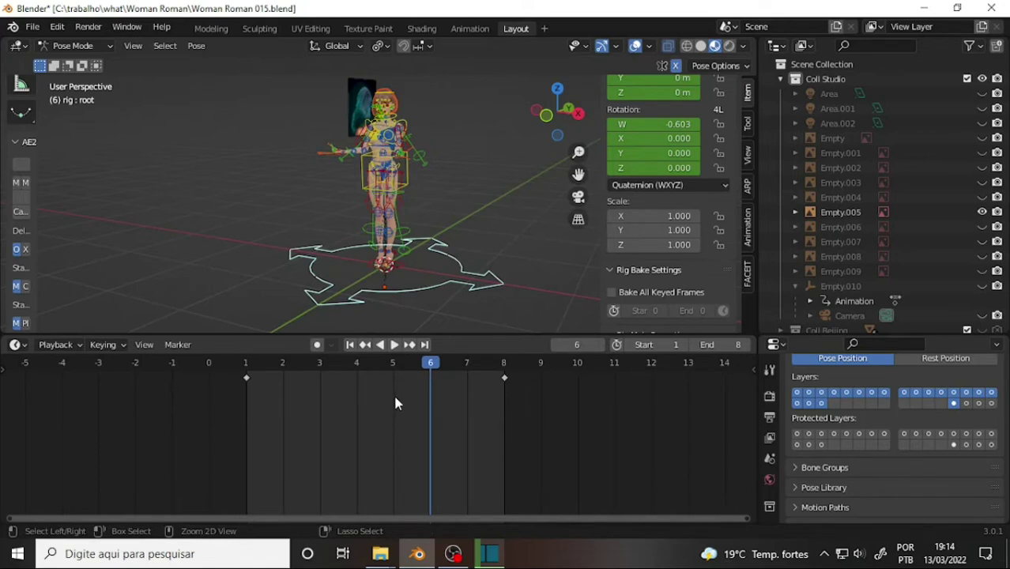
key(Up)
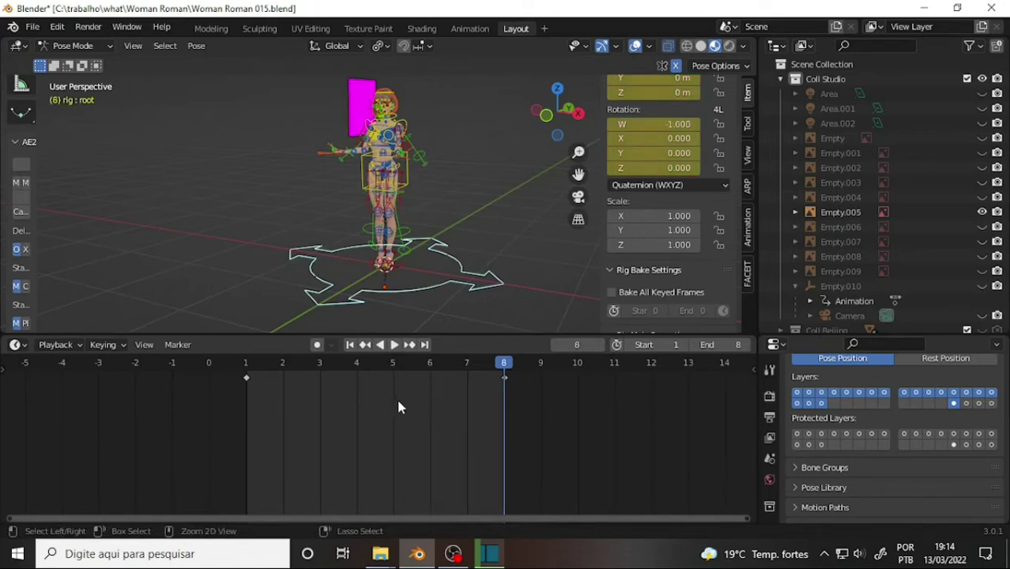
key(ctrl+z)
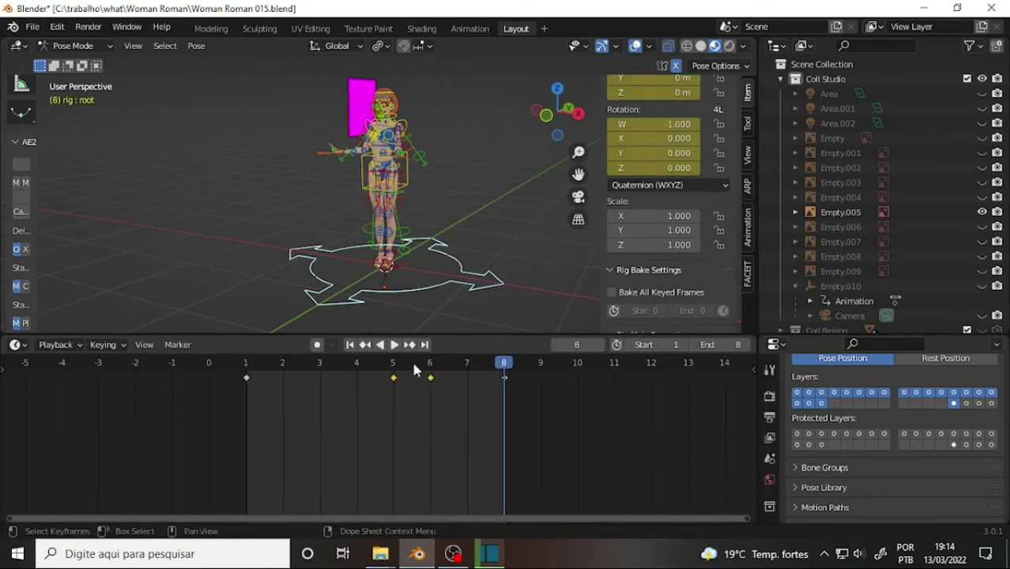
key(space)
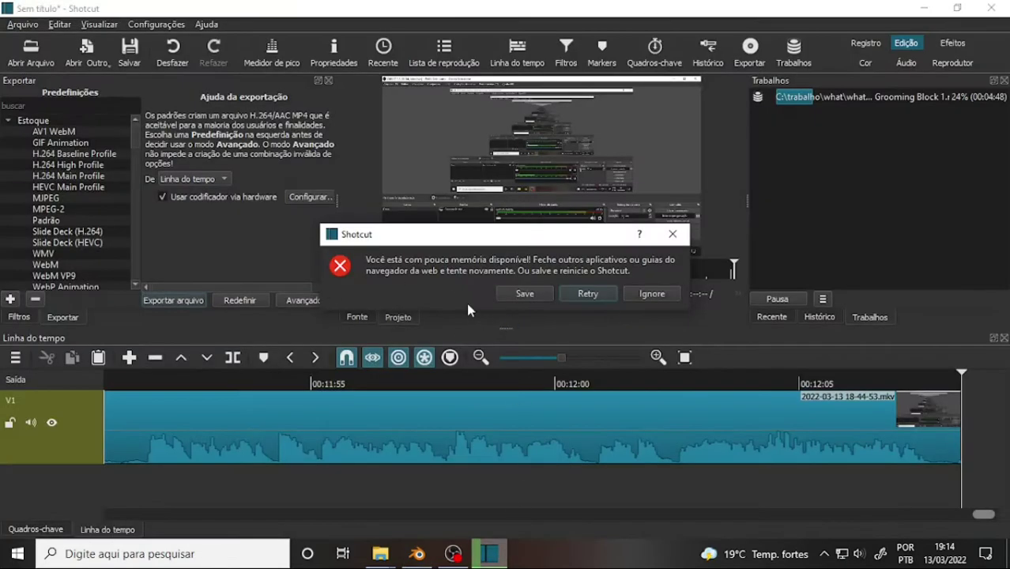
click(650, 297)
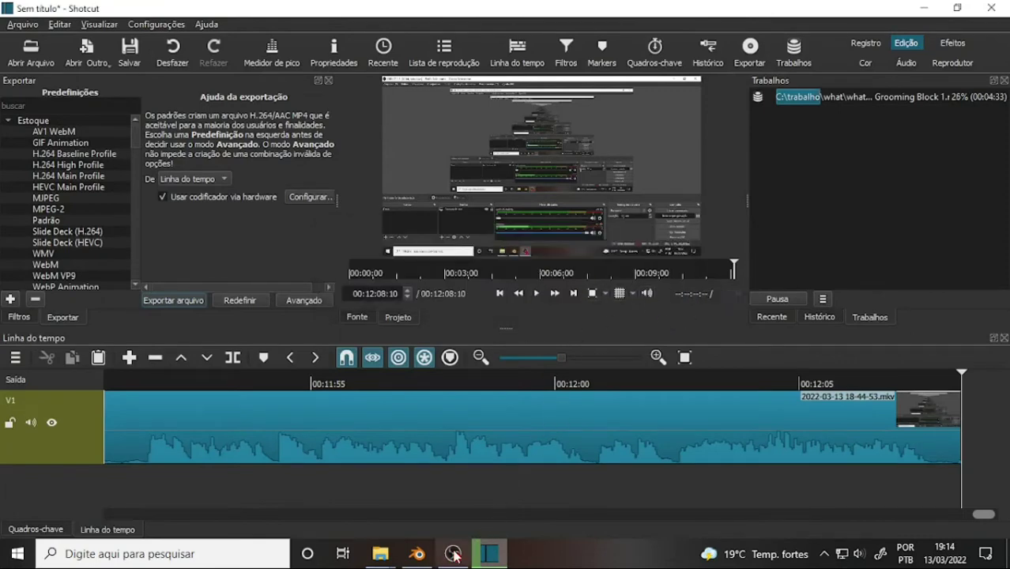
click(416, 555)
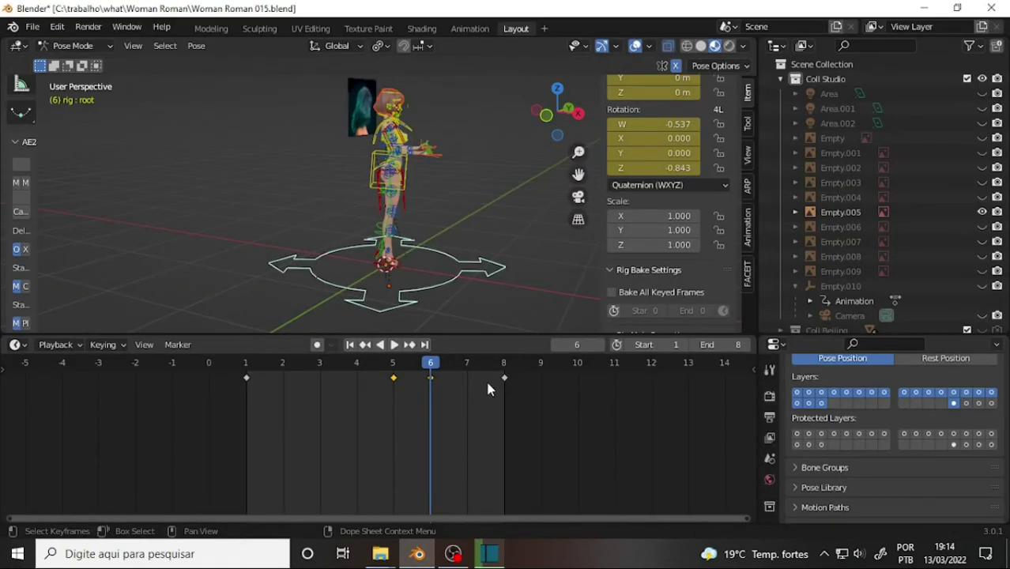
Select the frame 1 and 8 keys, play the spin, then zoom onto the head in Right Orthographic view.
drag(525, 373, 191, 452)
key(space)
key(space)
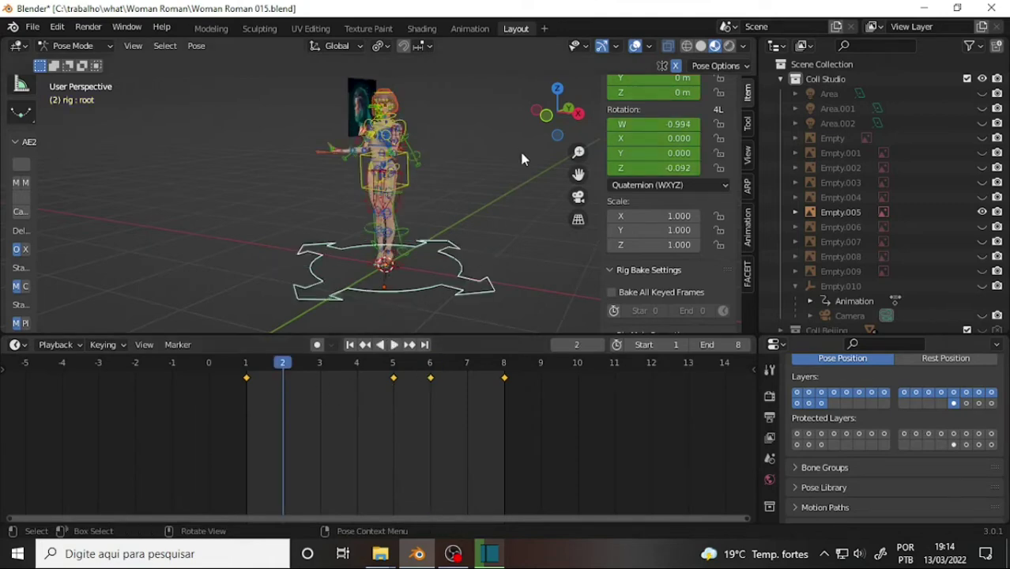
scroll(519, 150, up, 3)
scroll(519, 148, up, 2)
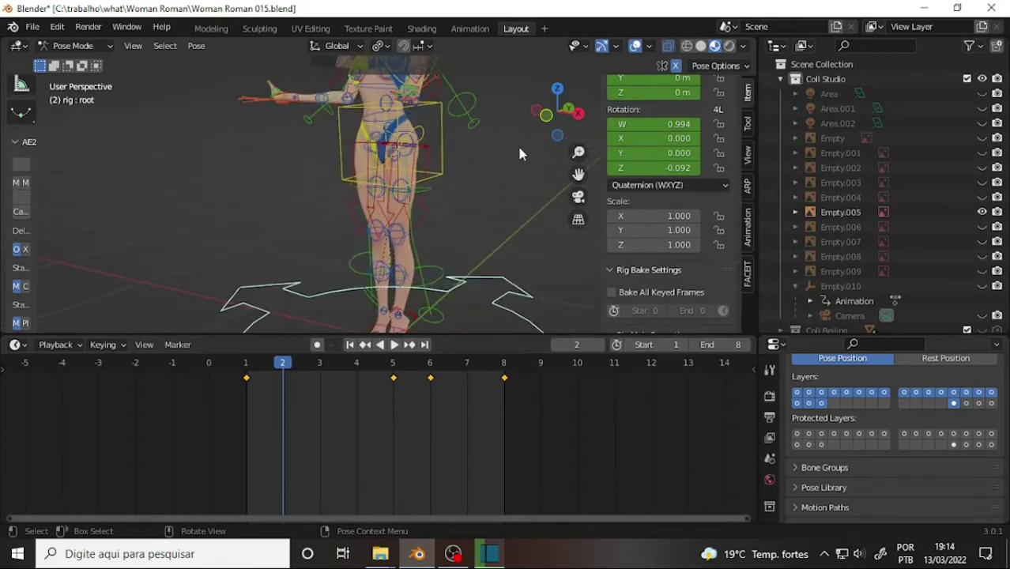
middle_drag(579, 175, 480, 123)
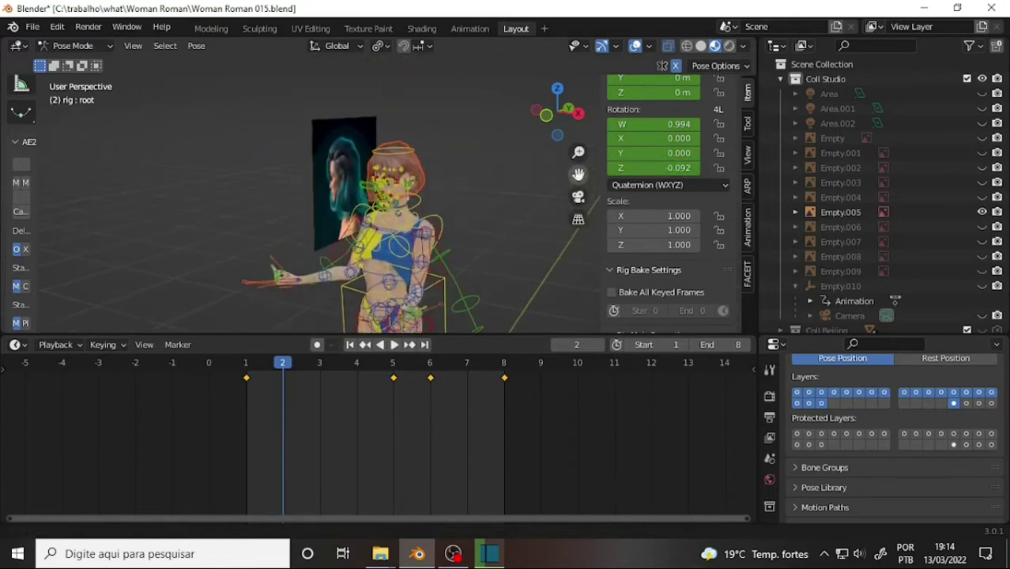
key(KP_1)
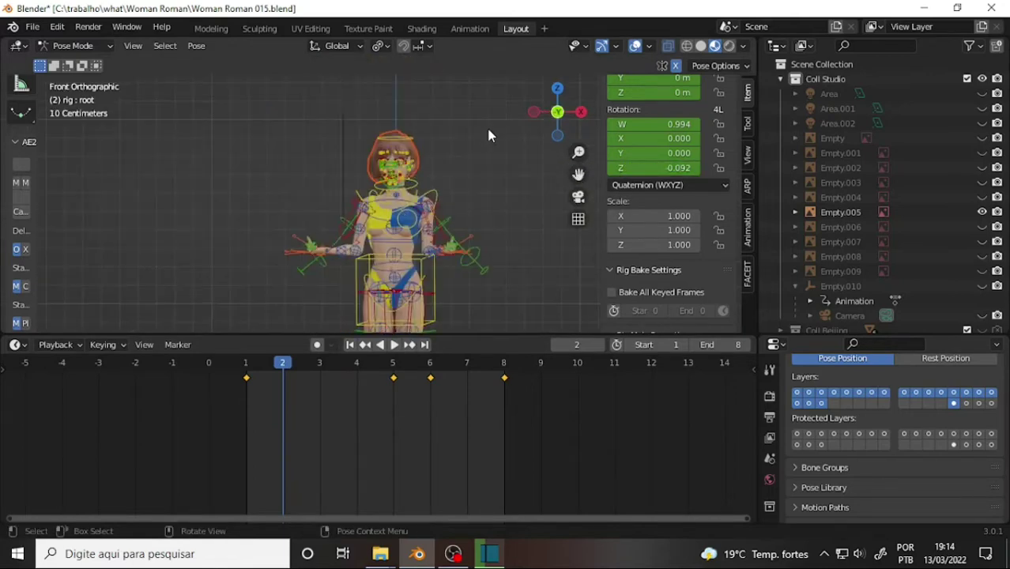
key(KP_3)
scroll(487, 134, up, 3)
scroll(487, 133, up, 1)
scroll(486, 132, down, 1)
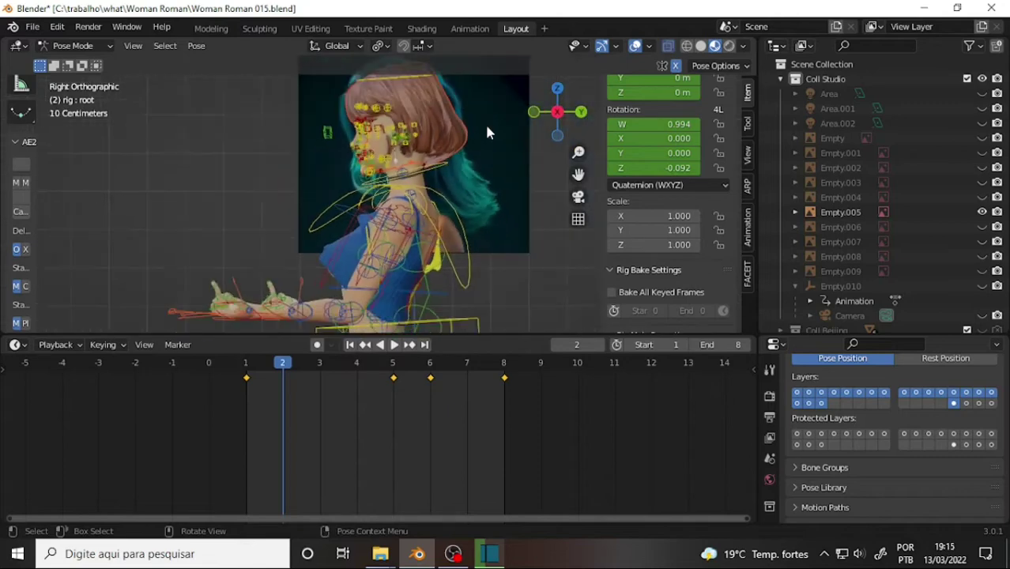
scroll(486, 132, down, 1)
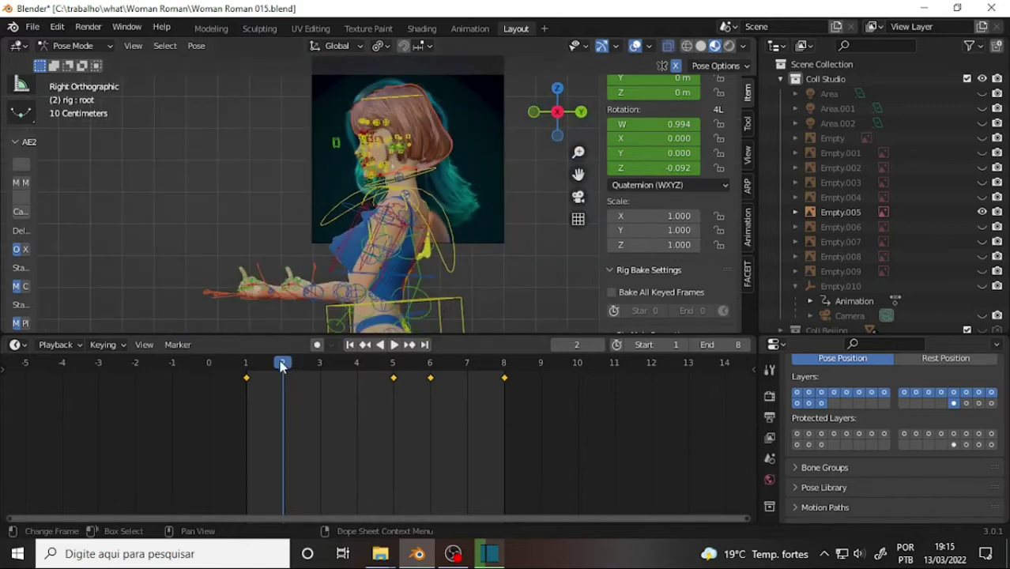
Play the animation in side view, step through frames 0 to 2, then stop playback.
key(space)
click(220, 376)
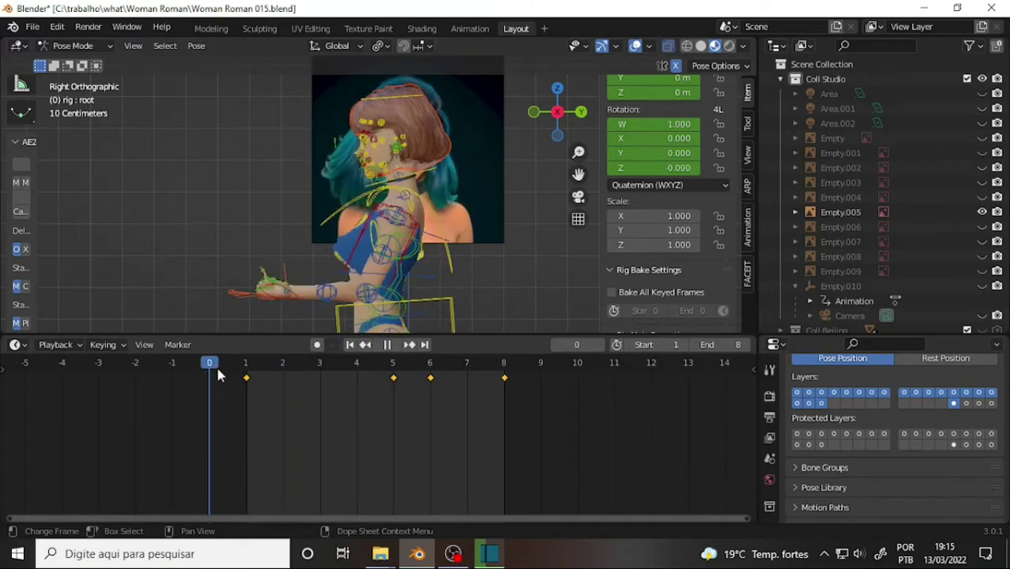
click(248, 374)
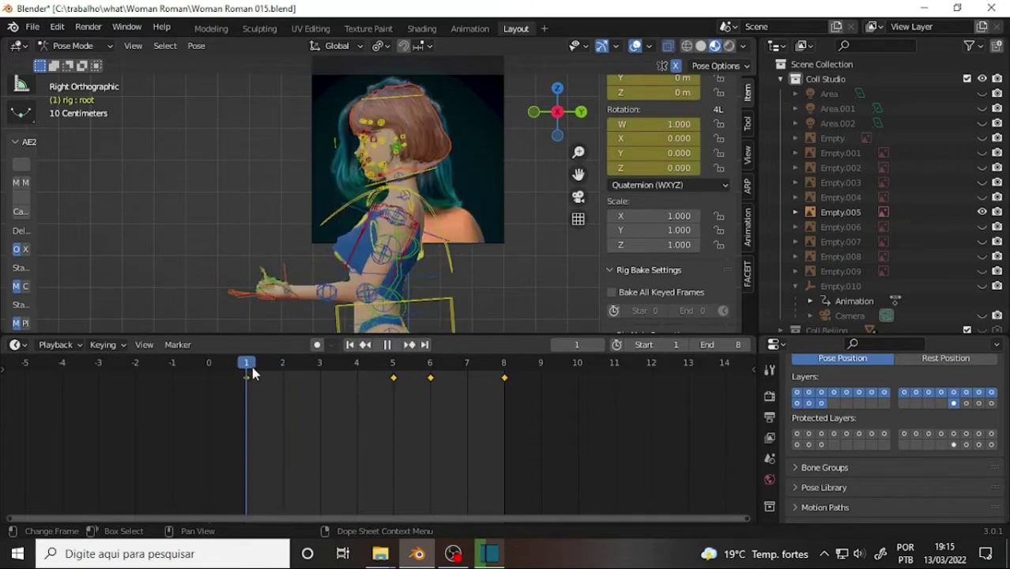
click(297, 379)
key(Escape)
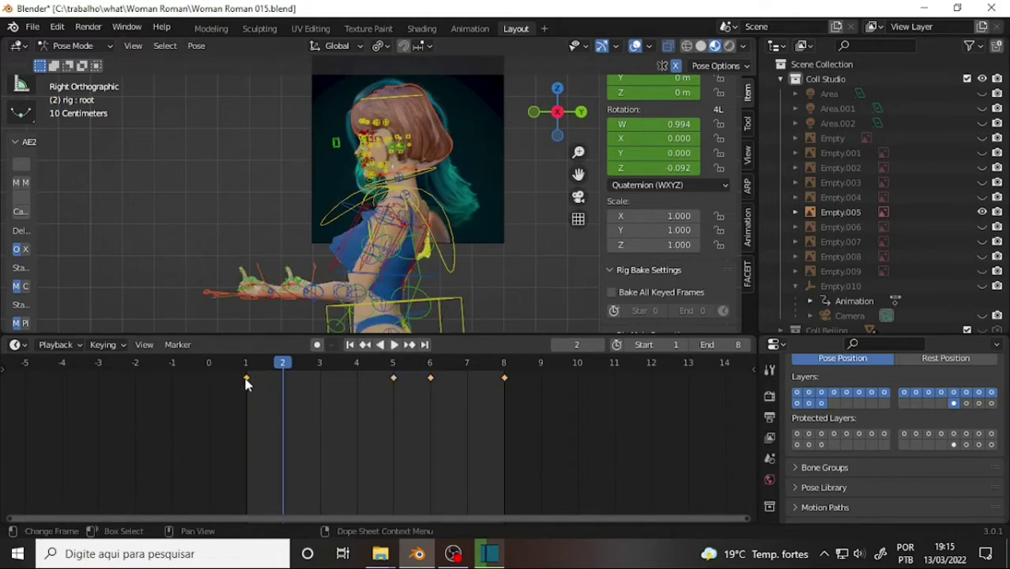
Move the first root keyframe from frame 1 to frame 2 and play the result.
key(g)
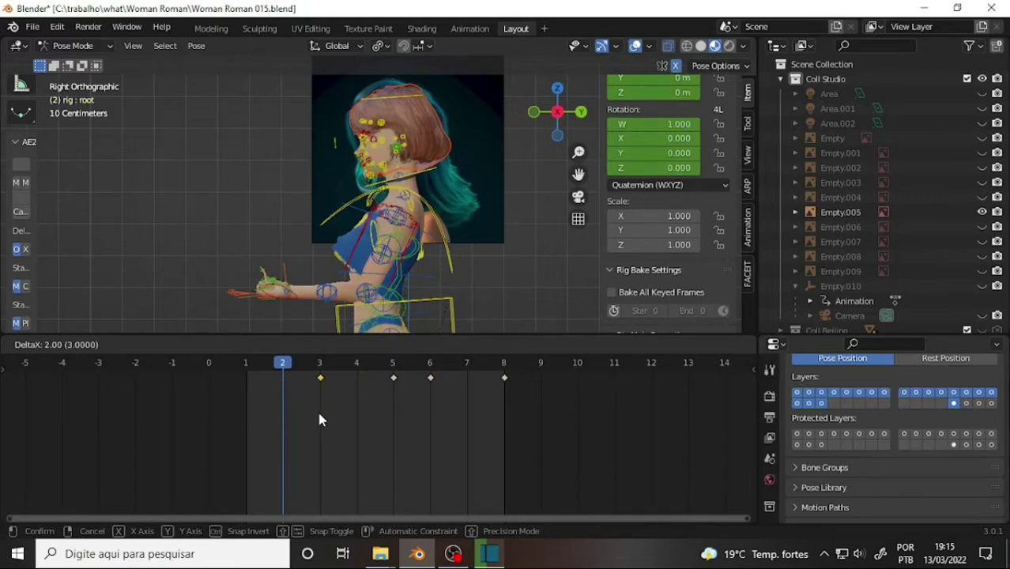
click(317, 407)
key(g)
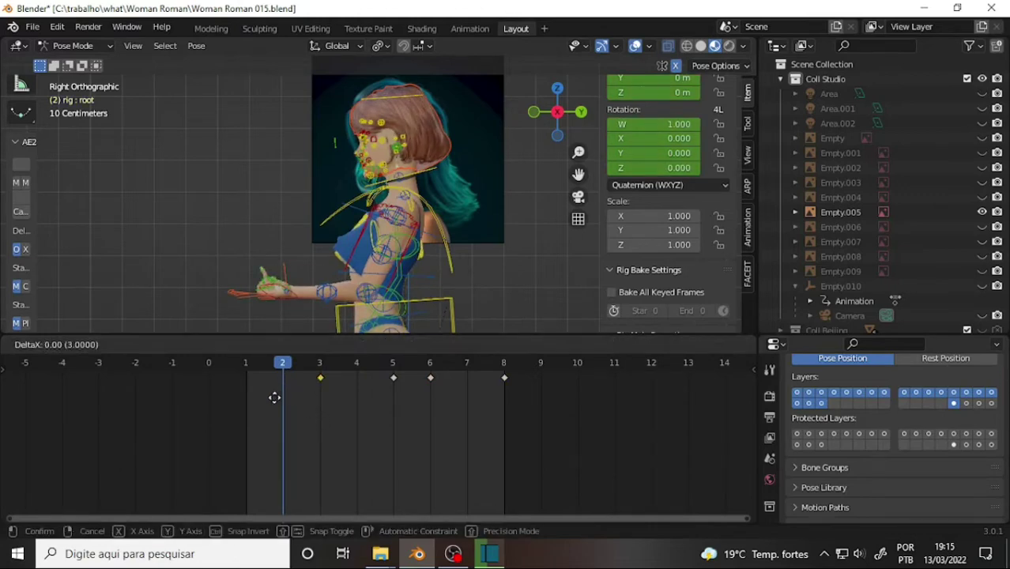
click(342, 382)
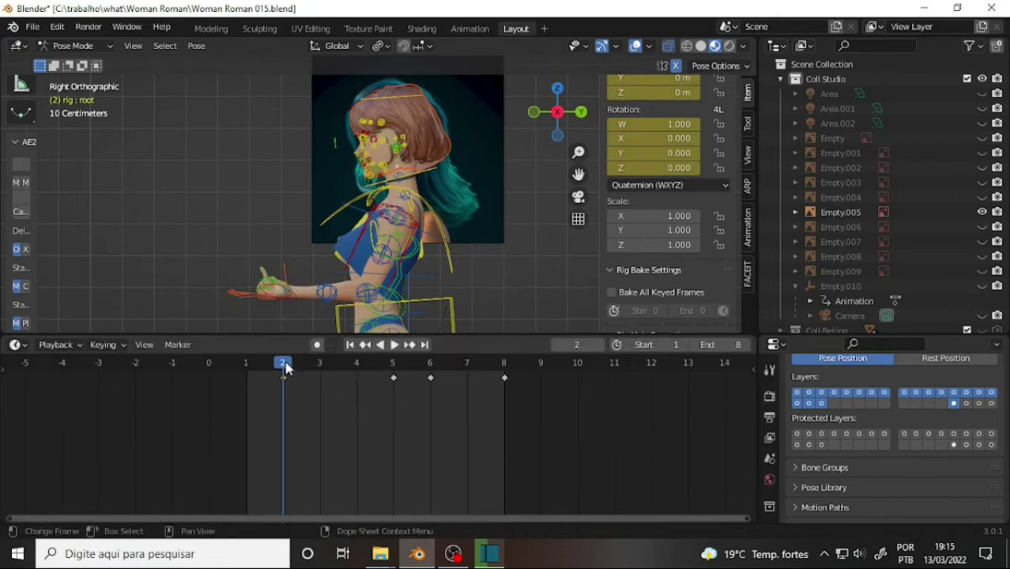
key(space)
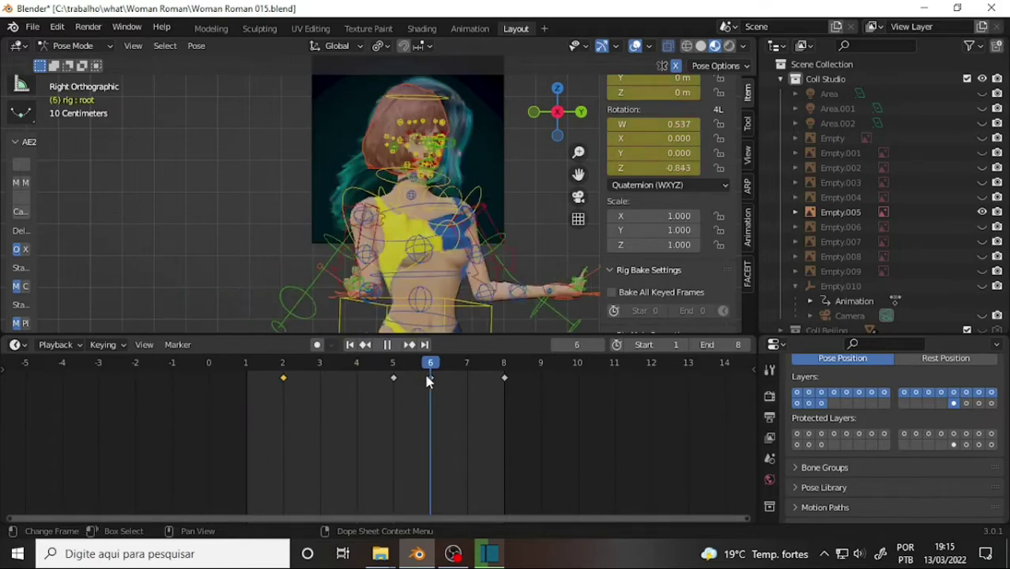
Dismiss the low-memory error in Shotcut and return to Blender via OBS.
click(489, 553)
click(653, 294)
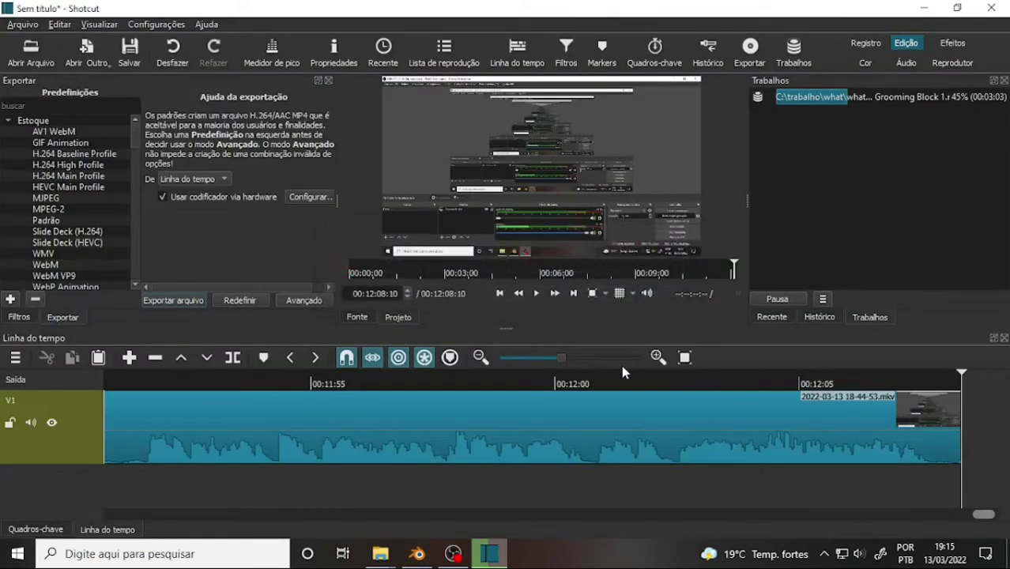
click(453, 553)
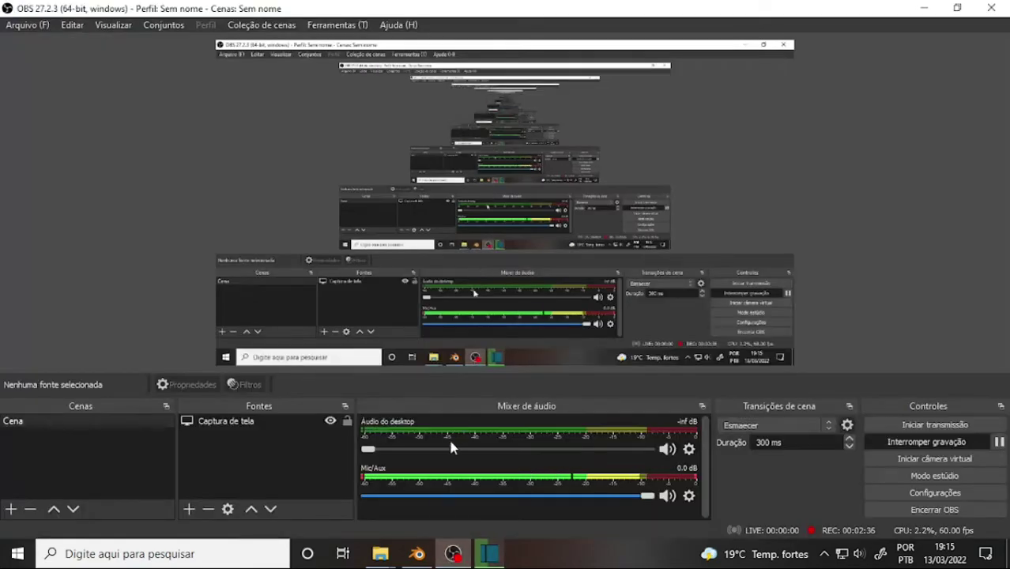
click(417, 554)
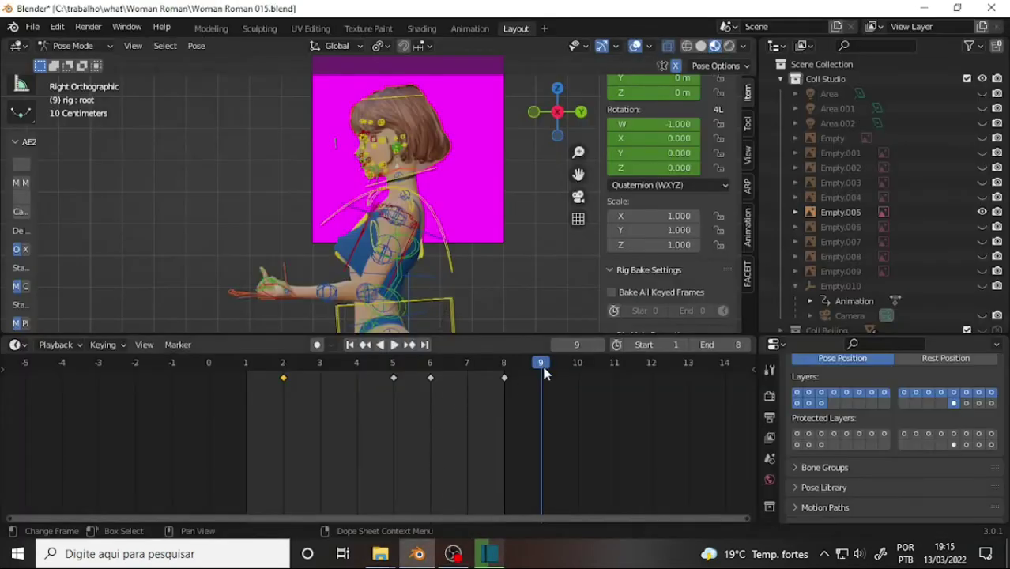
key(space)
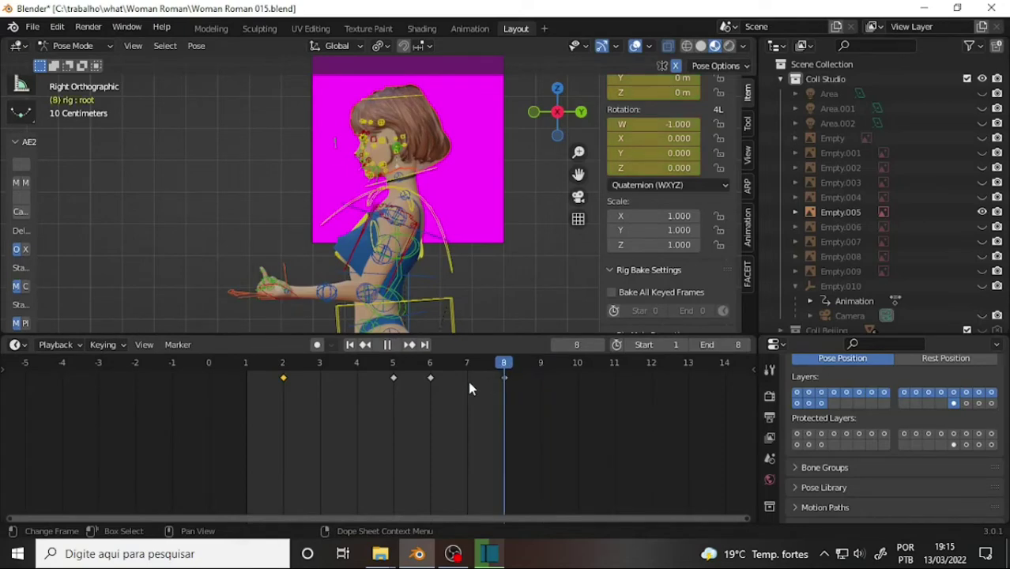
click(468, 381)
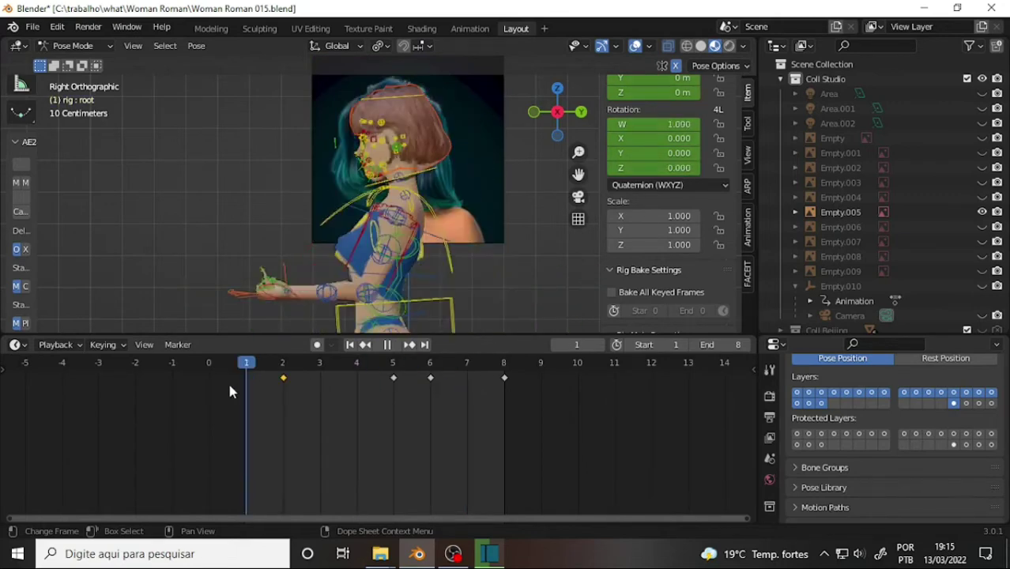
key(space)
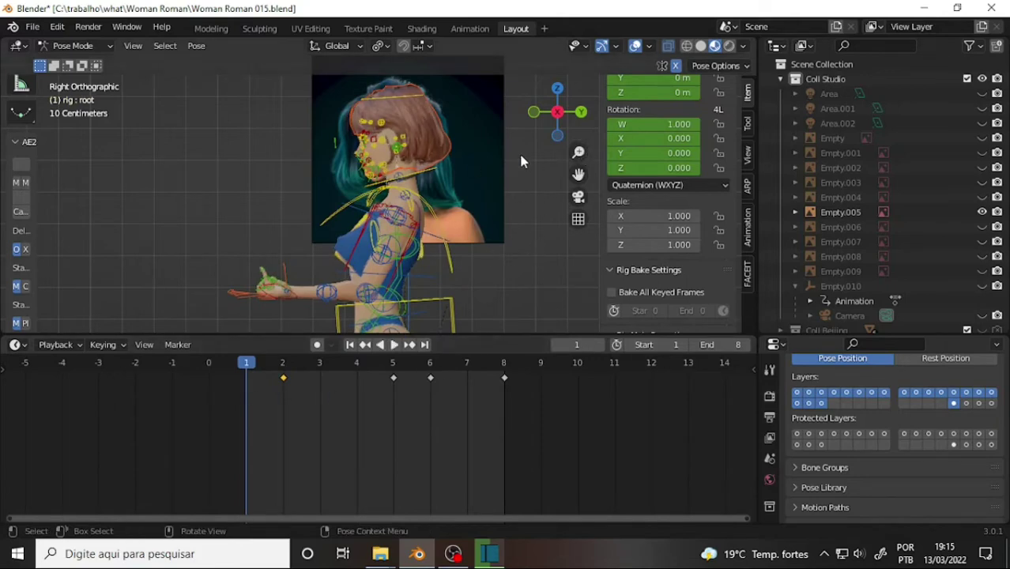
middle_drag(520, 150, 591, 156)
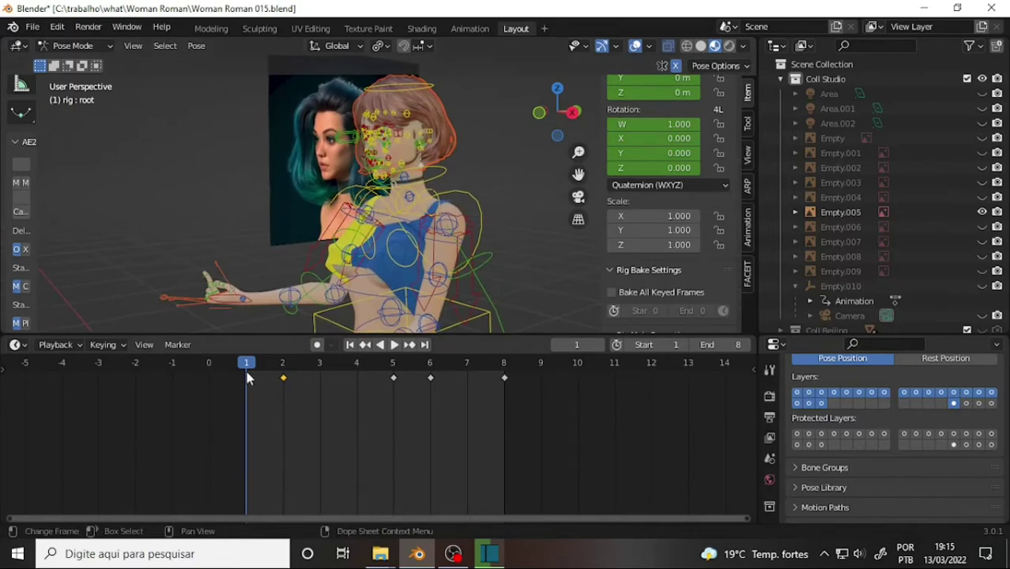
key(space)
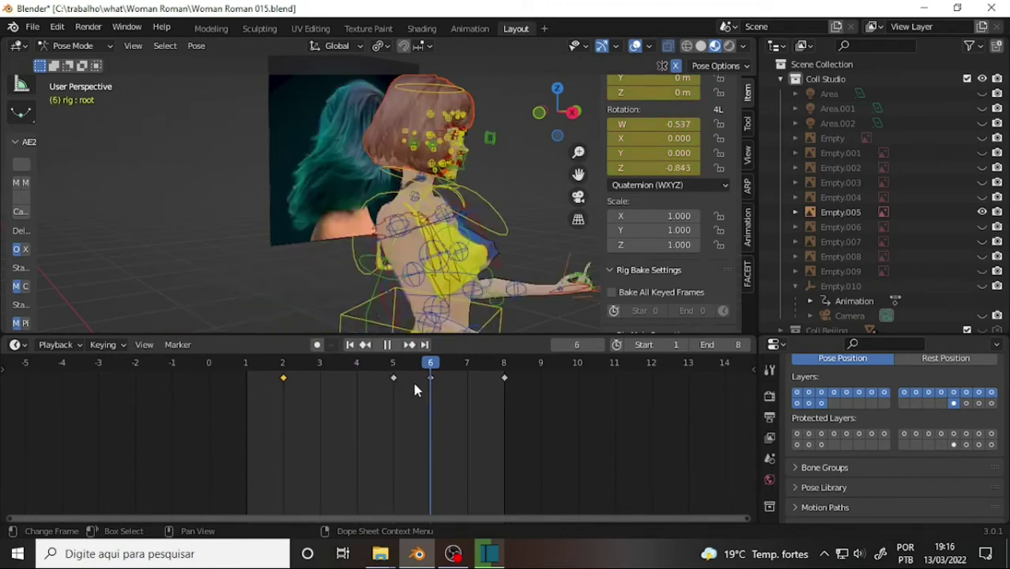
key(space)
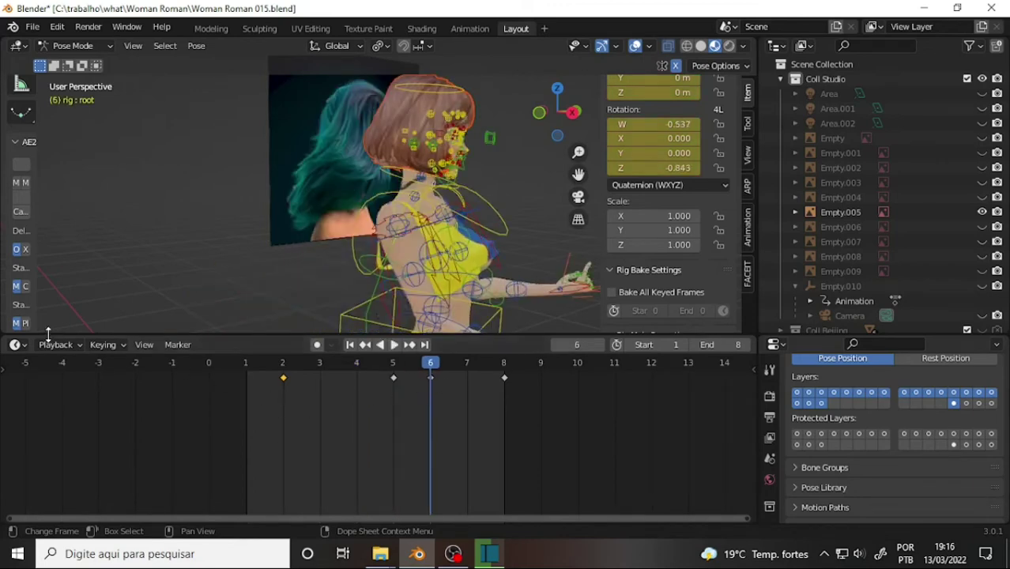
click(18, 346)
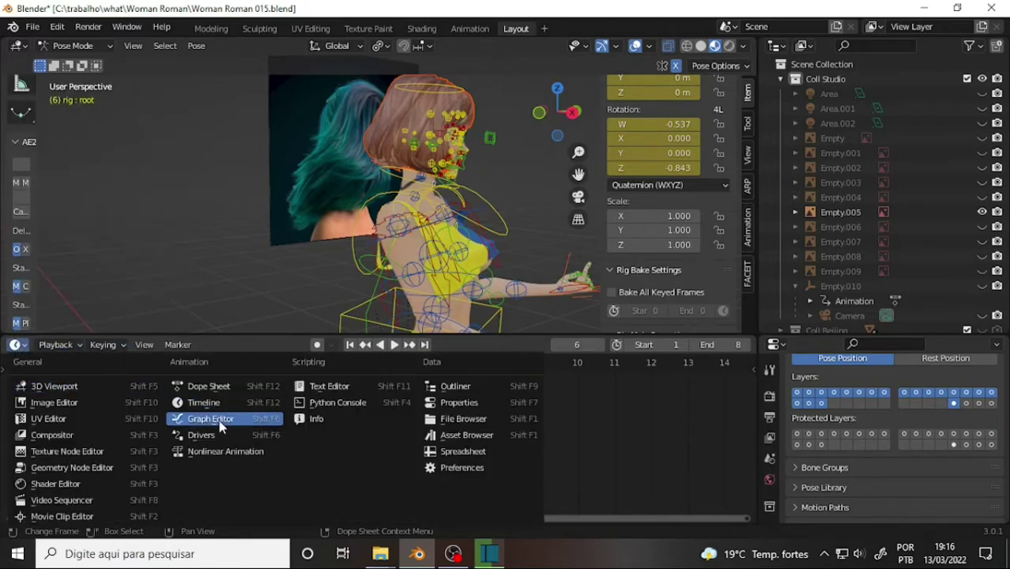
Switch to the Graph Editor with Normalize on, expand root, and select the W Quaternion Rotation channel.
click(221, 423)
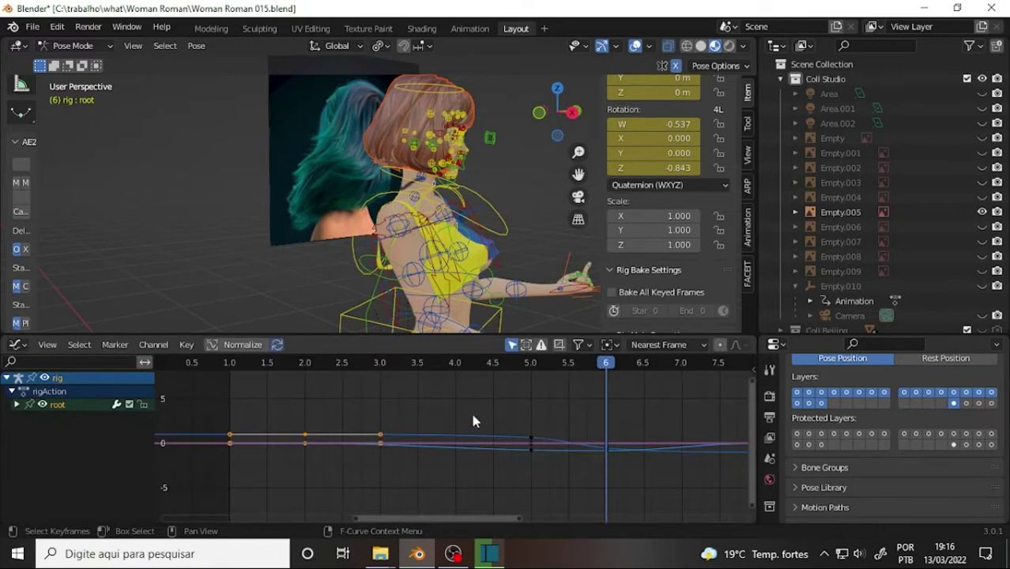
click(212, 350)
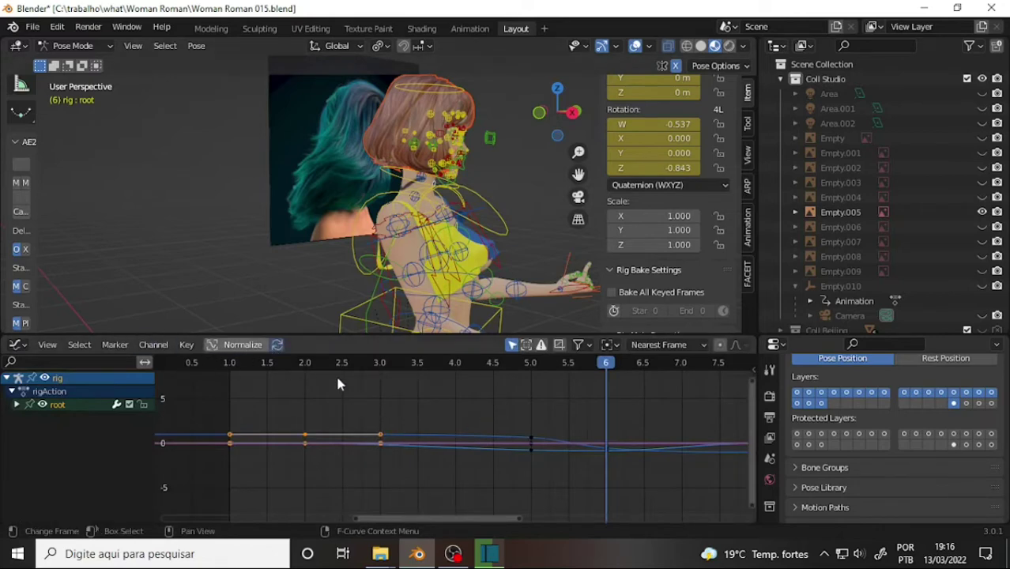
click(17, 405)
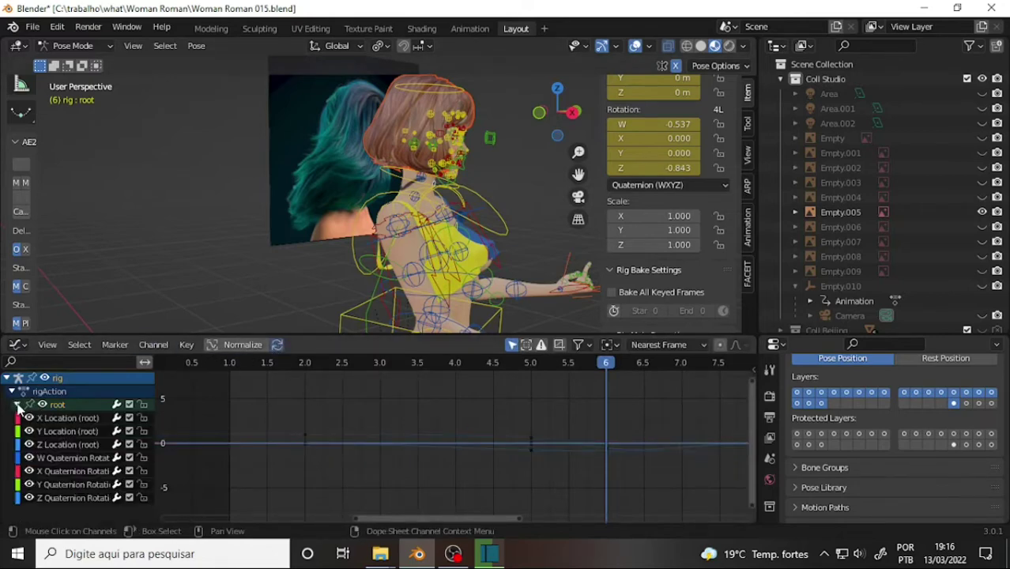
click(73, 458)
ctrl+middle_drag(620, 386, 520, 387)
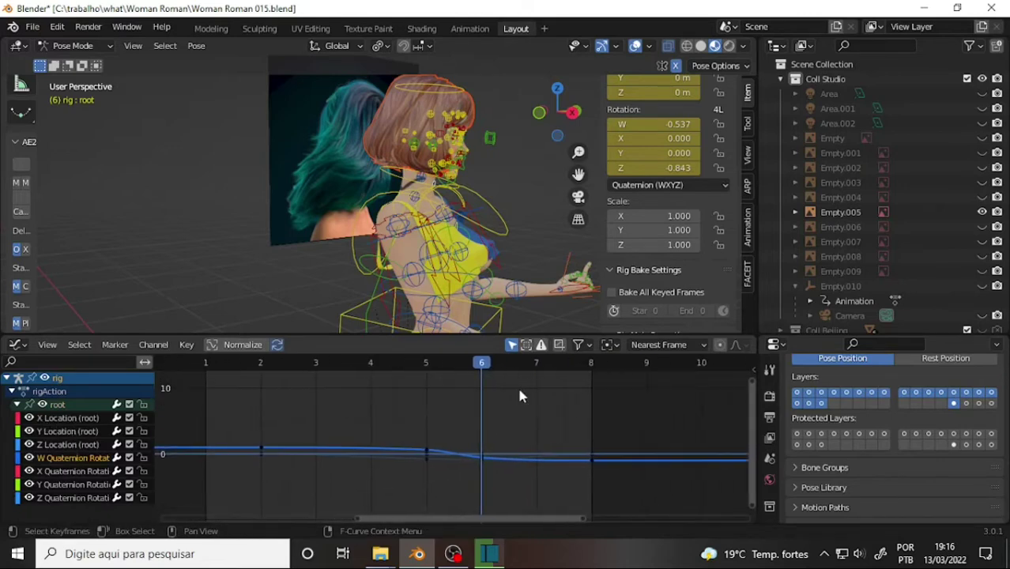
mouse_move(752, 388)
mouse_down()
mouse_move(751, 427)
mouse_move(739, 416)
mouse_move(646, 417)
mouse_up()
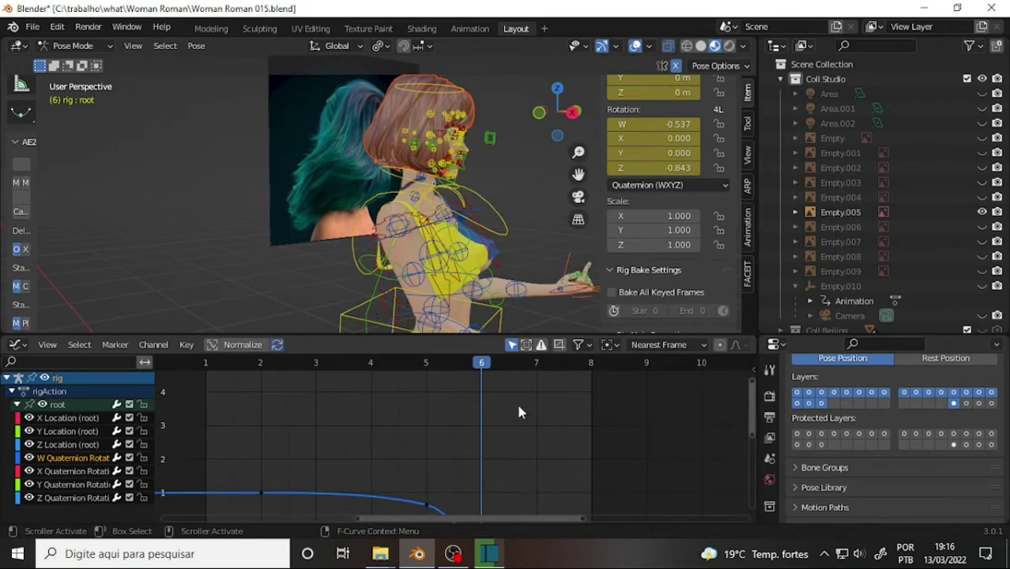
ctrl+middle_drag(518, 412, 551, 456)
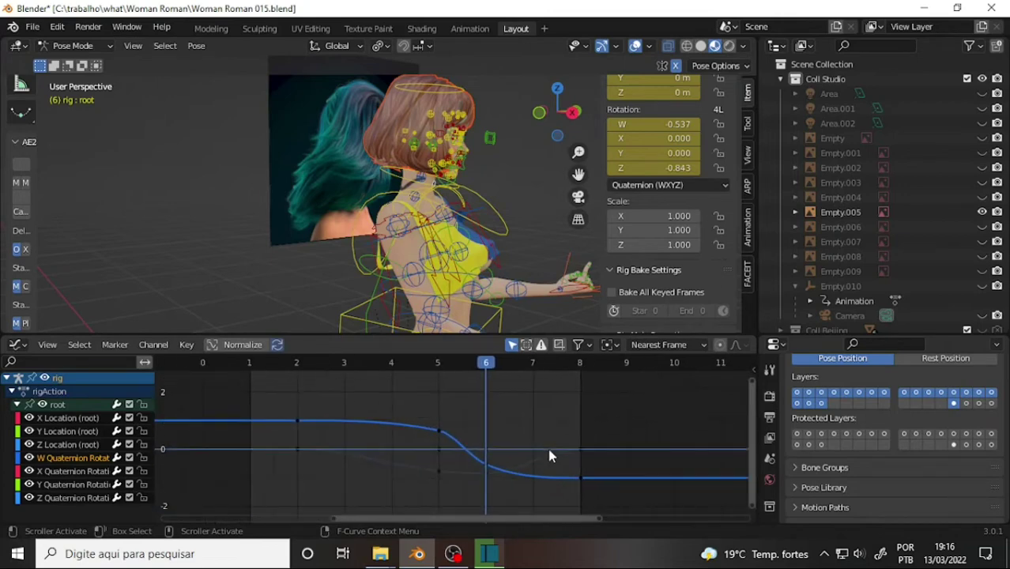
Hide the X/Y/Z Location and X/Y Quaternion curves, leaving W Quaternion Rotation, and box-select its keys.
drag(278, 395, 612, 507)
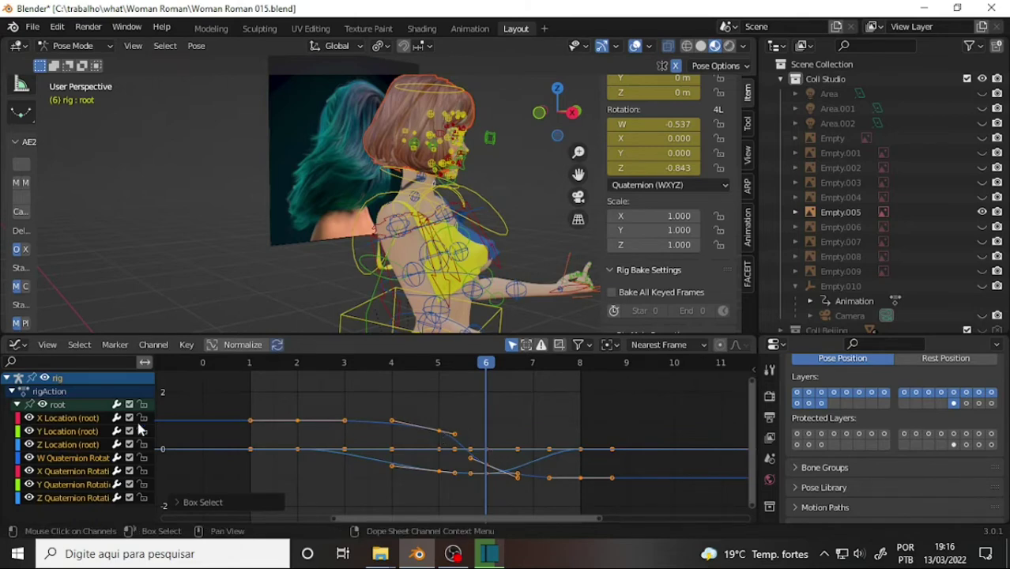
click(62, 459)
click(66, 465)
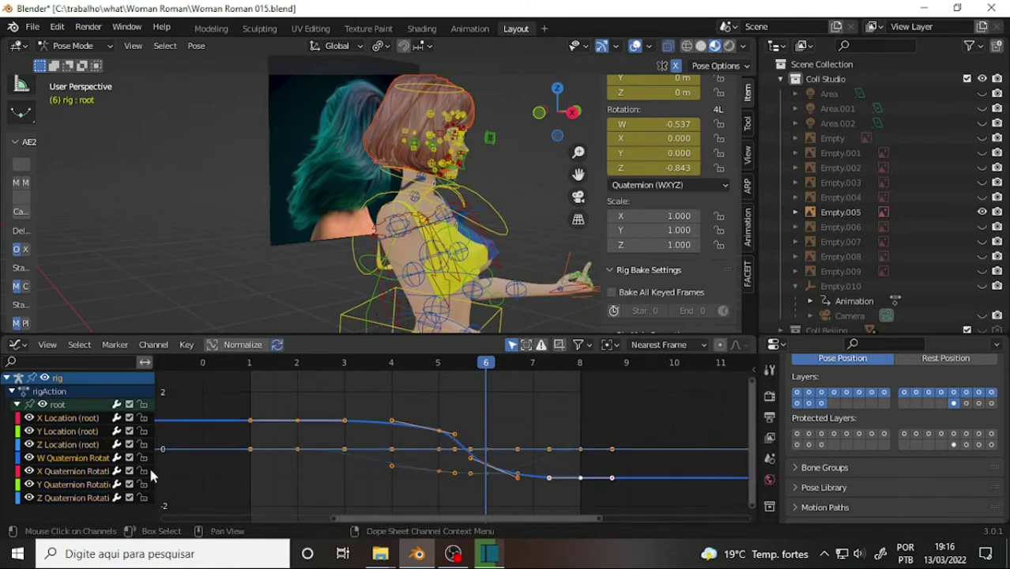
click(28, 418)
click(29, 431)
click(29, 444)
click(28, 471)
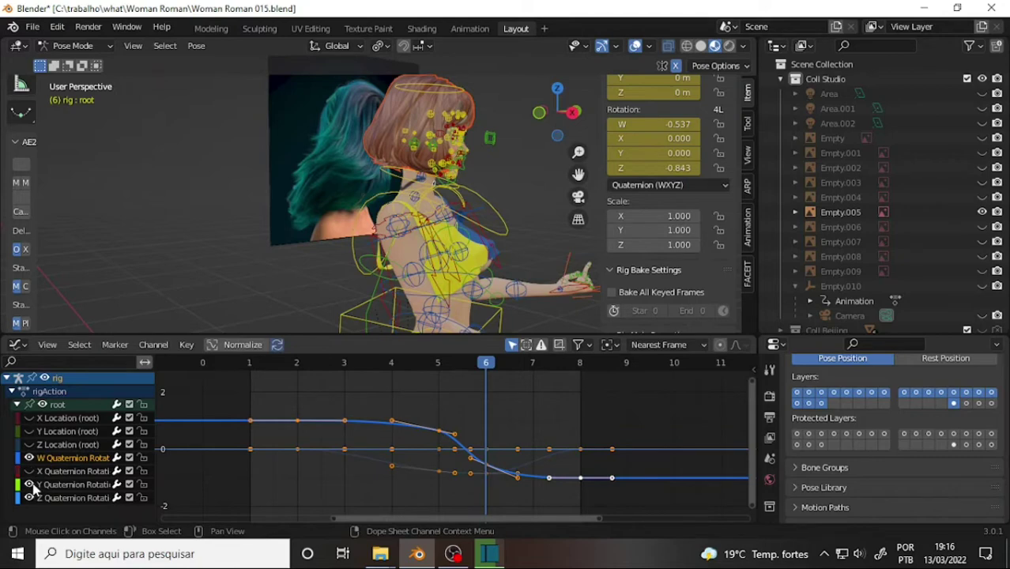
click(28, 484)
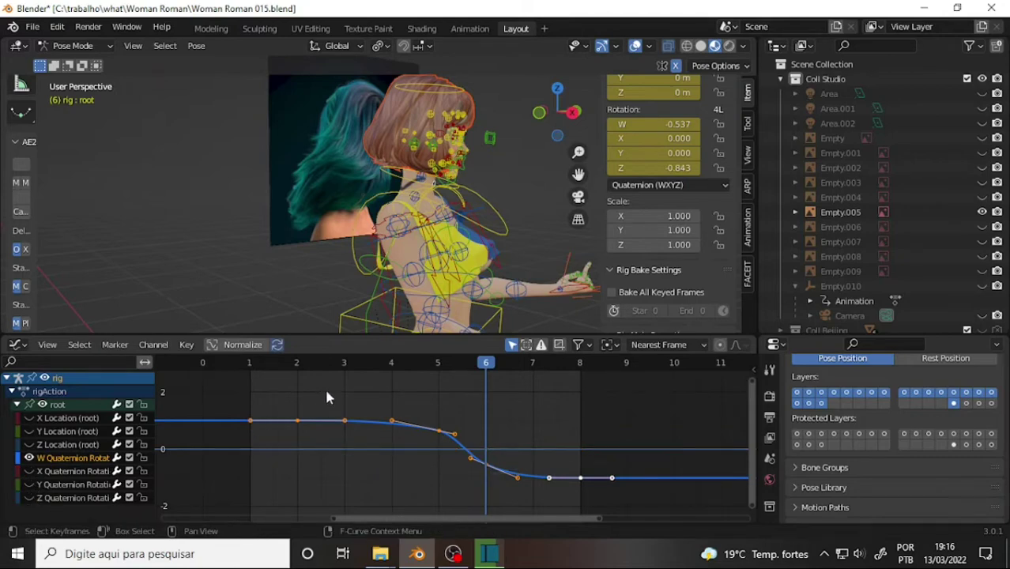
drag(225, 388, 599, 492)
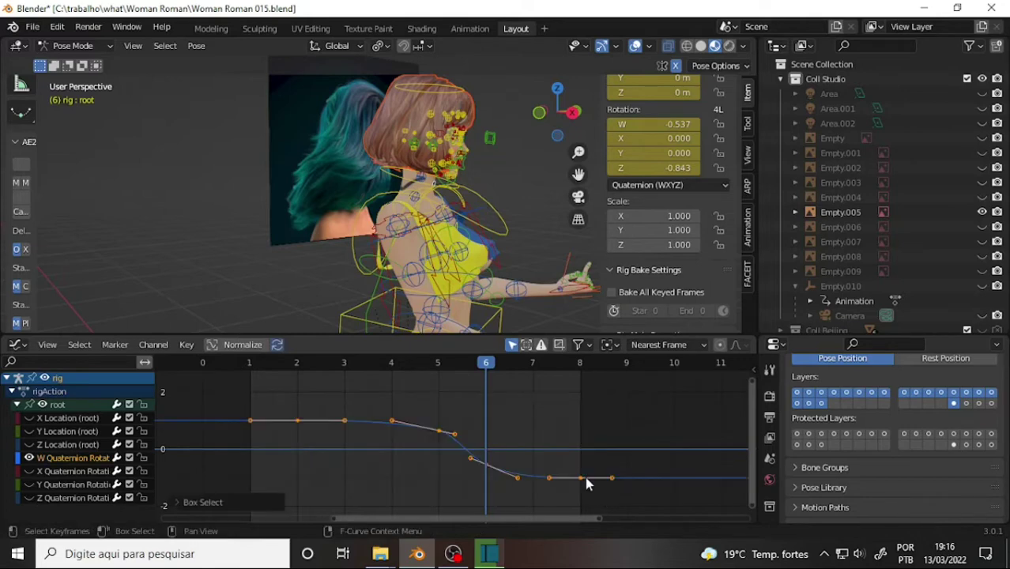
Set the W curve's keys to Linear interpolation and delete the keyframe at frame 5.
right_click(440, 436)
mouse_move(390, 418)
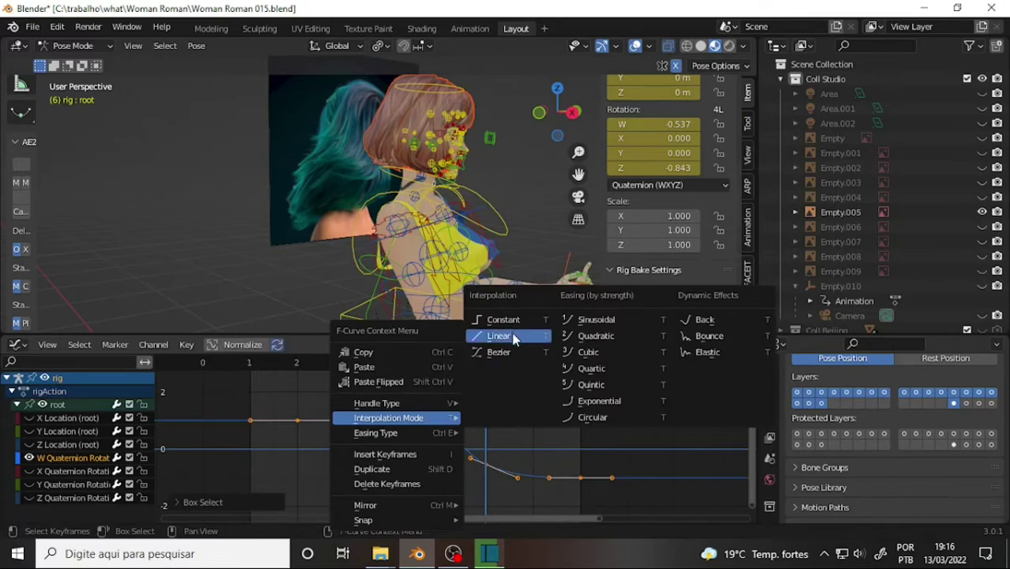
click(519, 372)
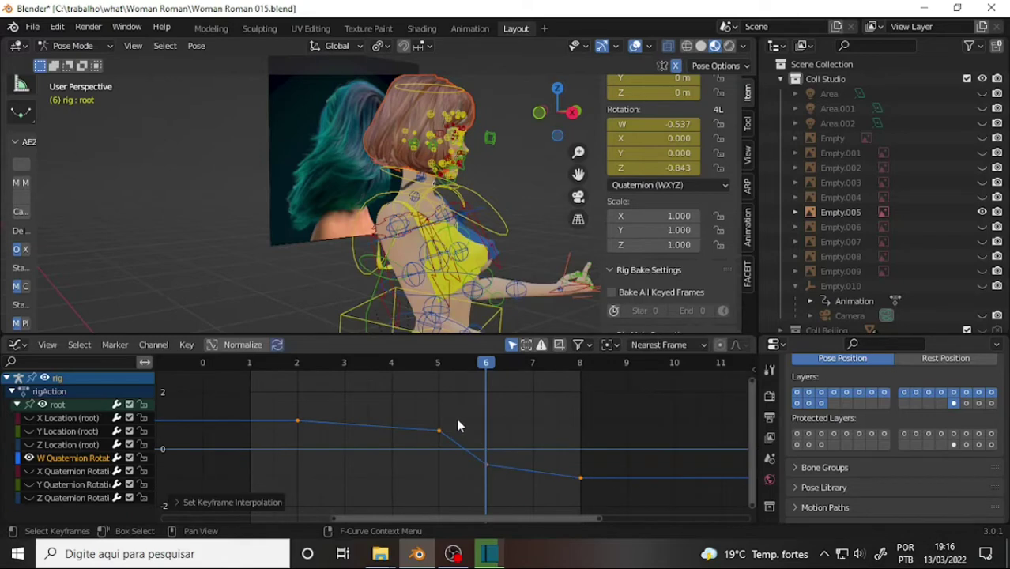
drag(423, 414, 490, 471)
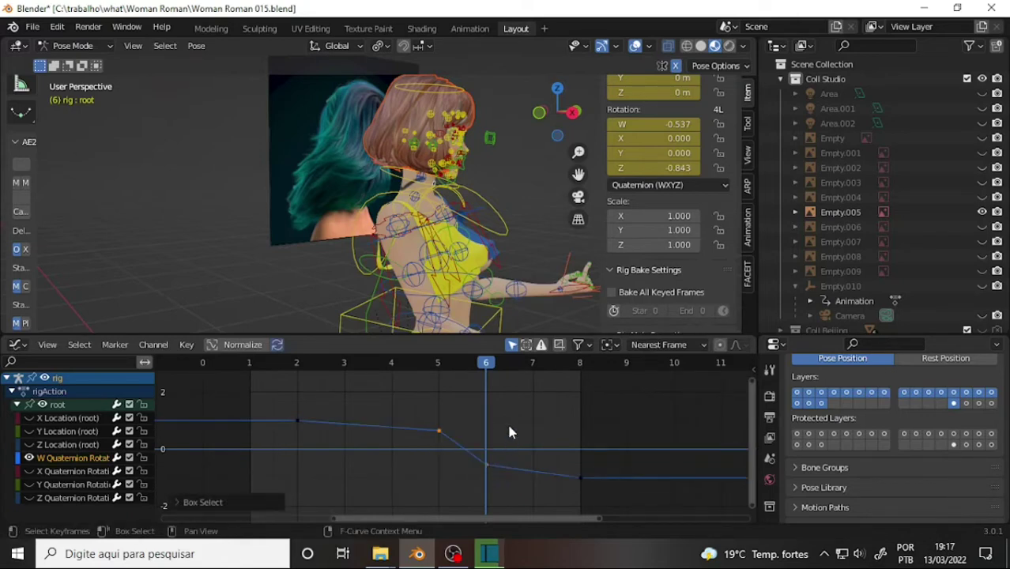
key(Delete)
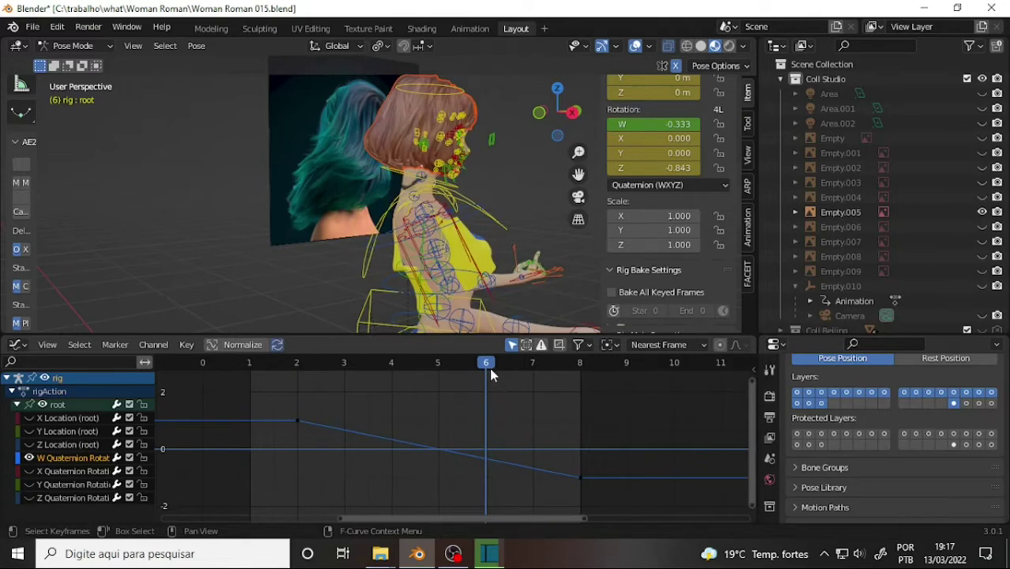
key(Down)
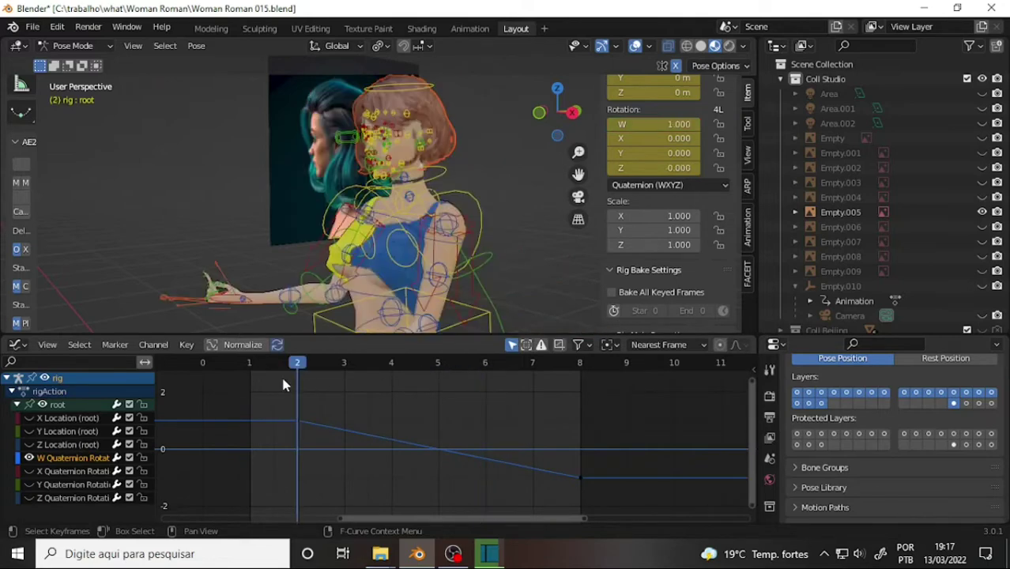
key(Right)
key(Right)
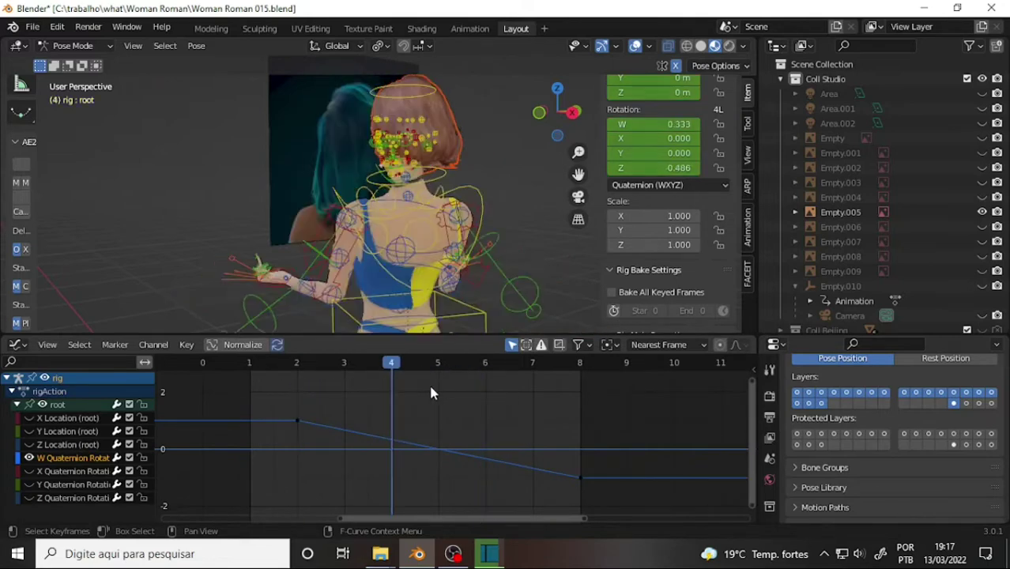
key(Right)
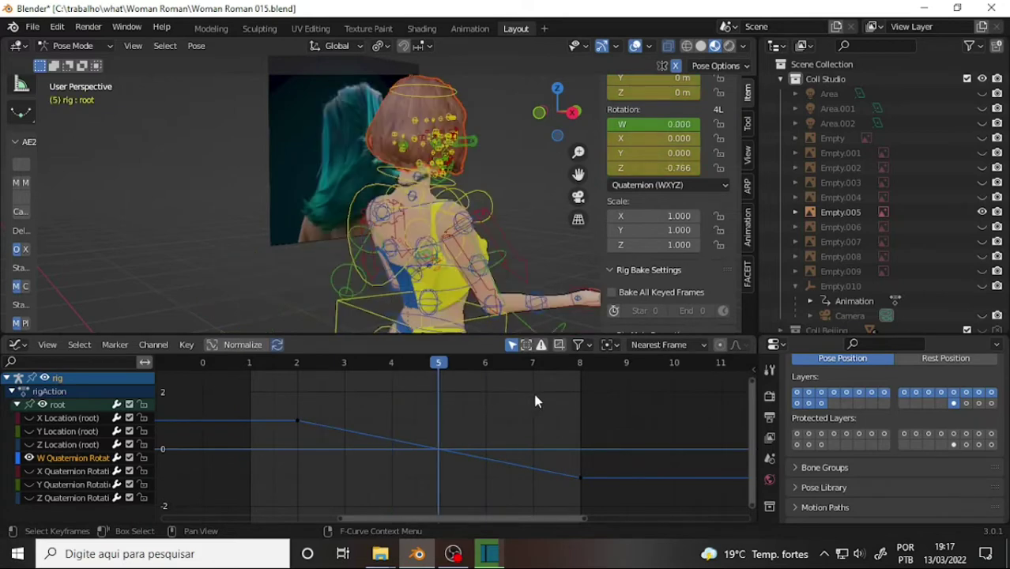
key(Right)
key(Right)
key(Right)
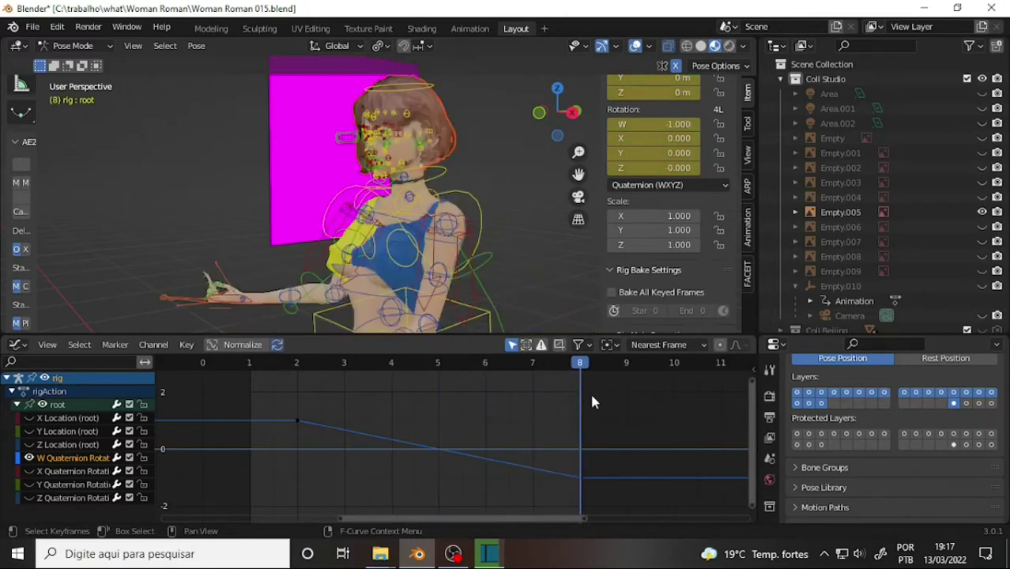
key(shift+Left)
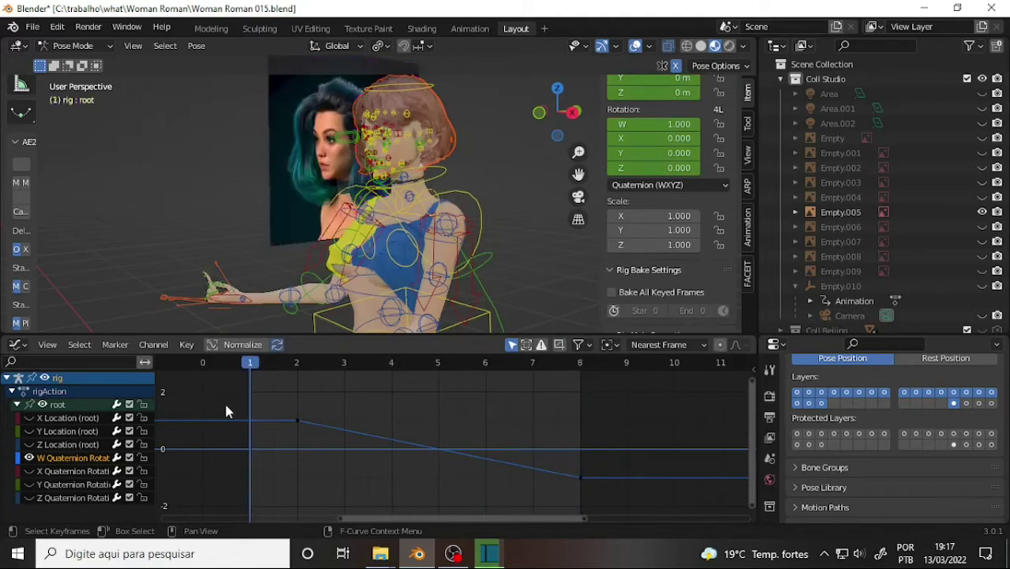
key(Left)
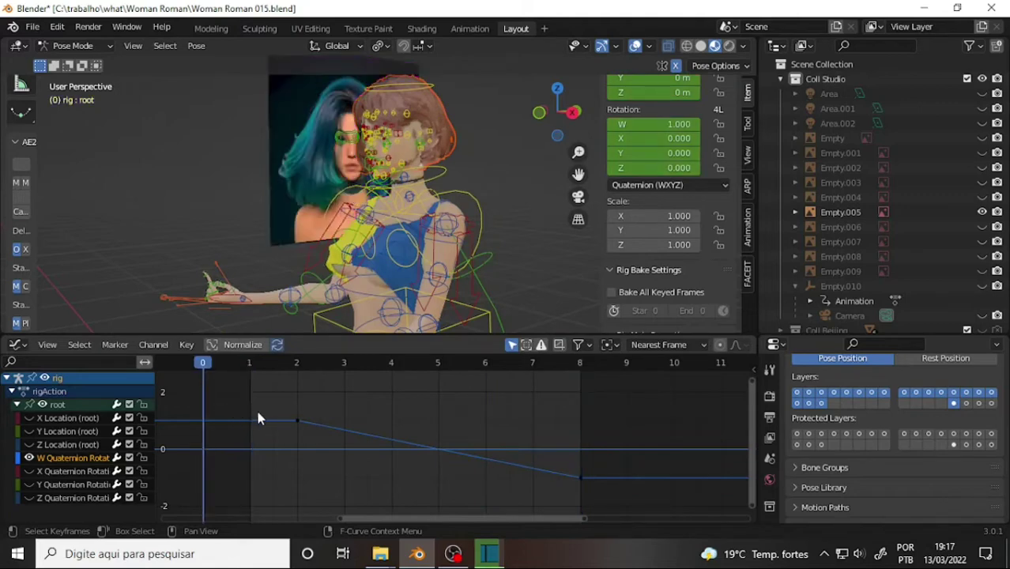
key(Right)
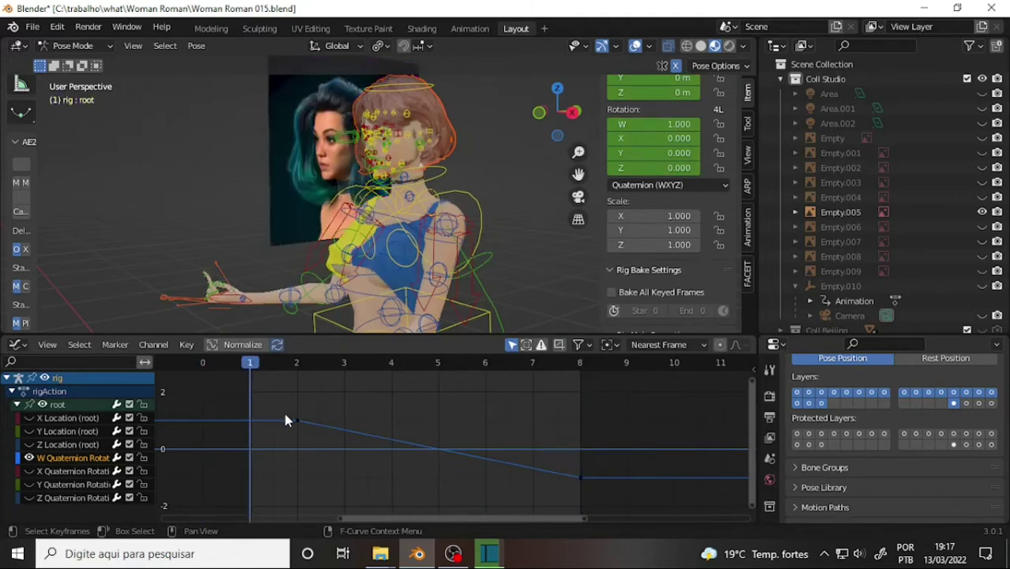
key(Right)
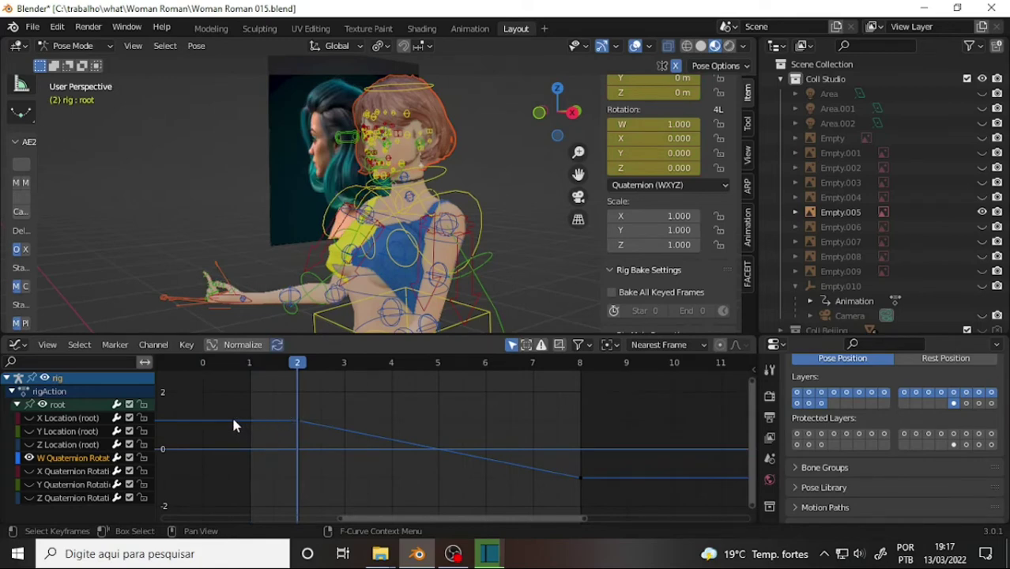
key(Left)
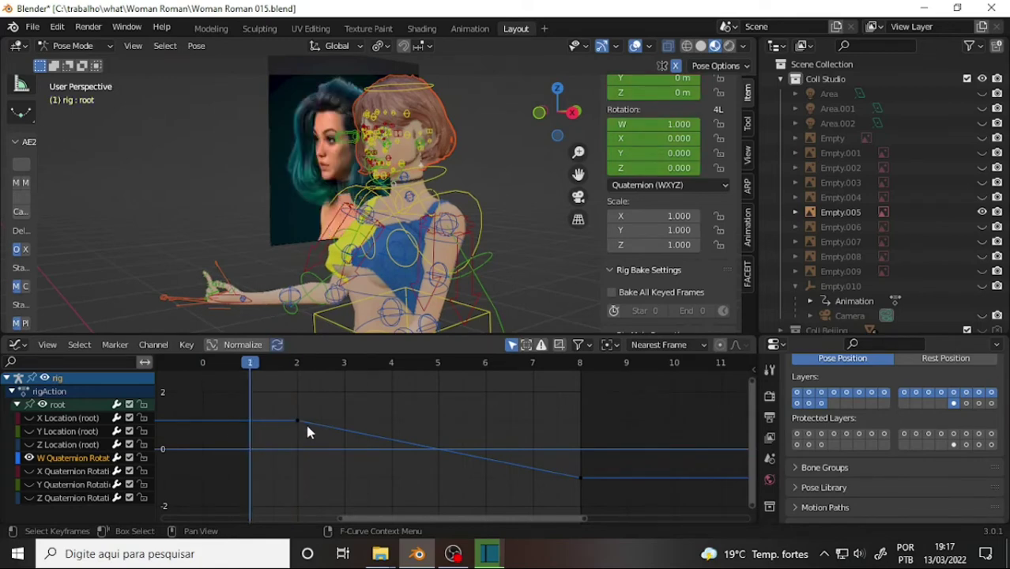
Insert a W Quaternion Rotation key at frame 1 and raise it to 1.336.
right_click(248, 423)
mouse_move(199, 418)
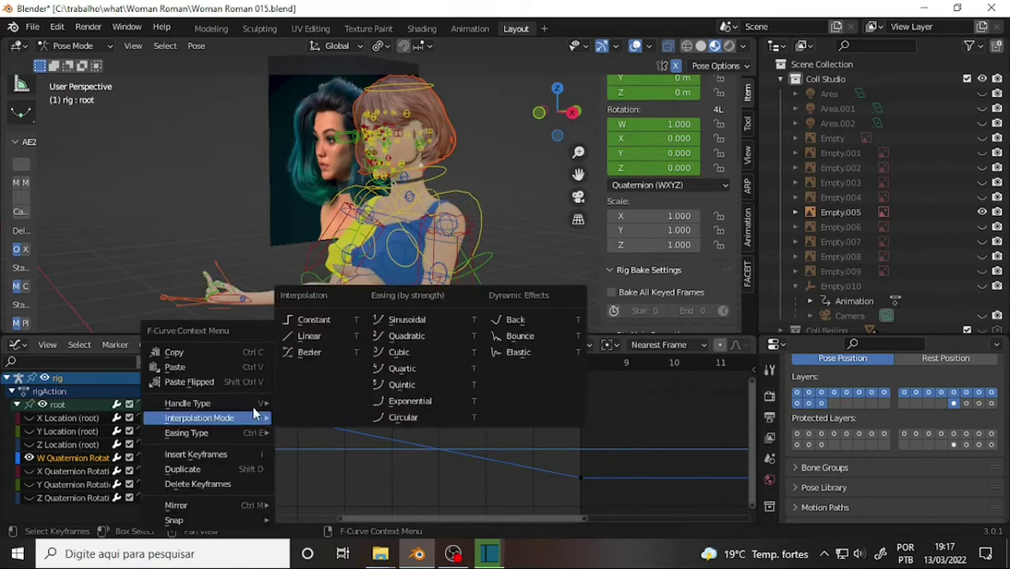
key(i)
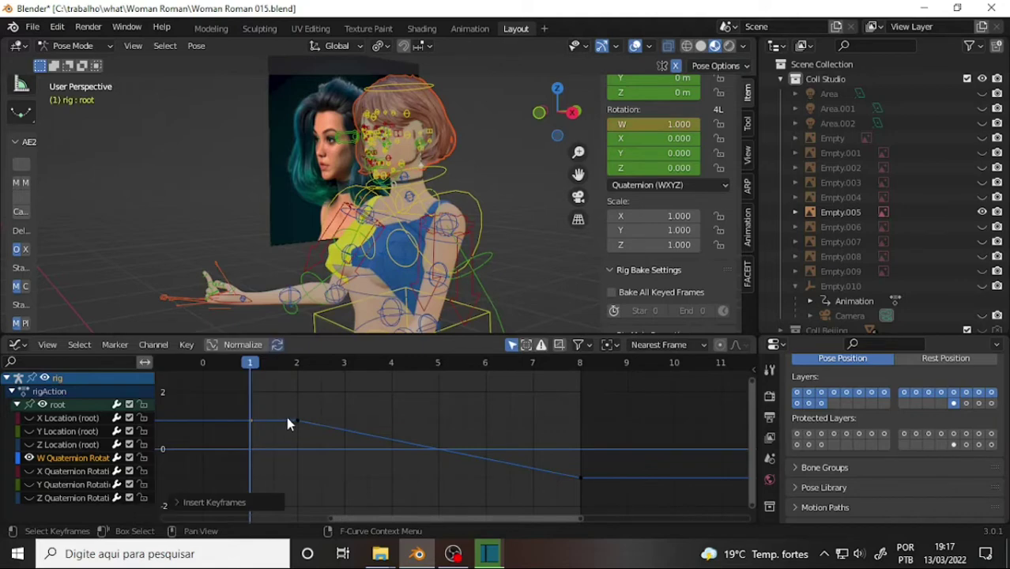
key(g)
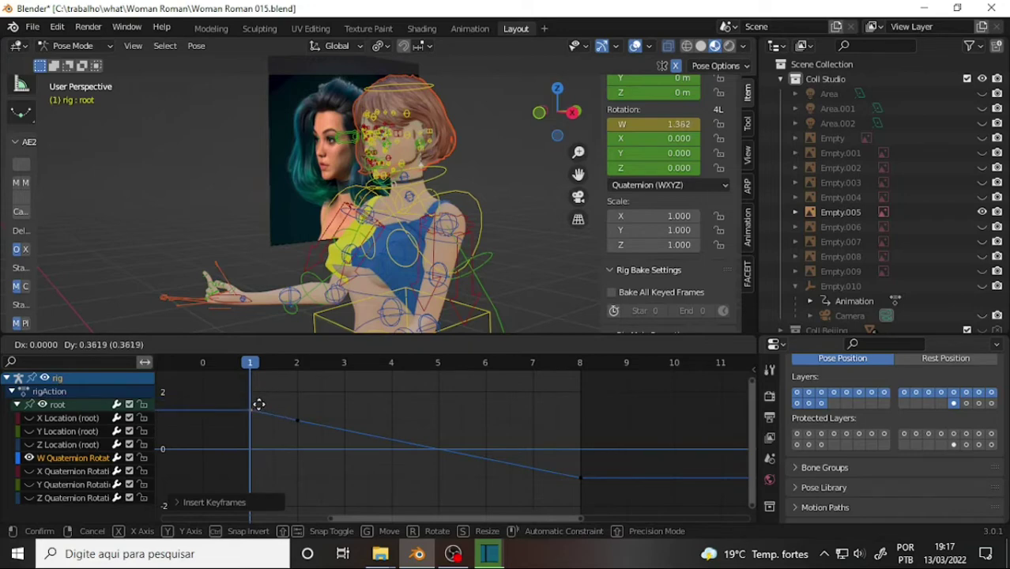
click(265, 378)
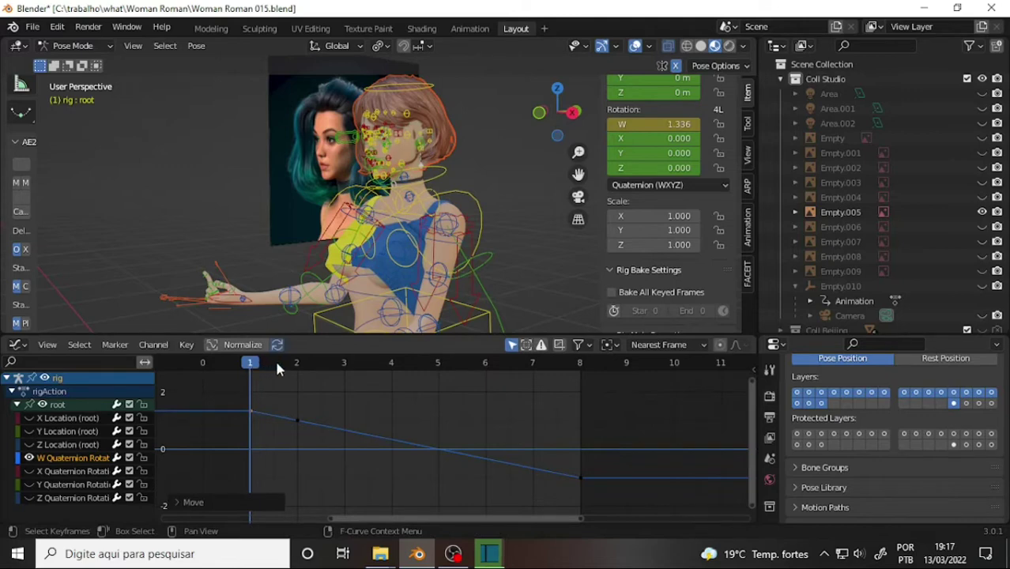
Preview the pose at frames 2 and 3, then return to frame 0.
click(290, 365)
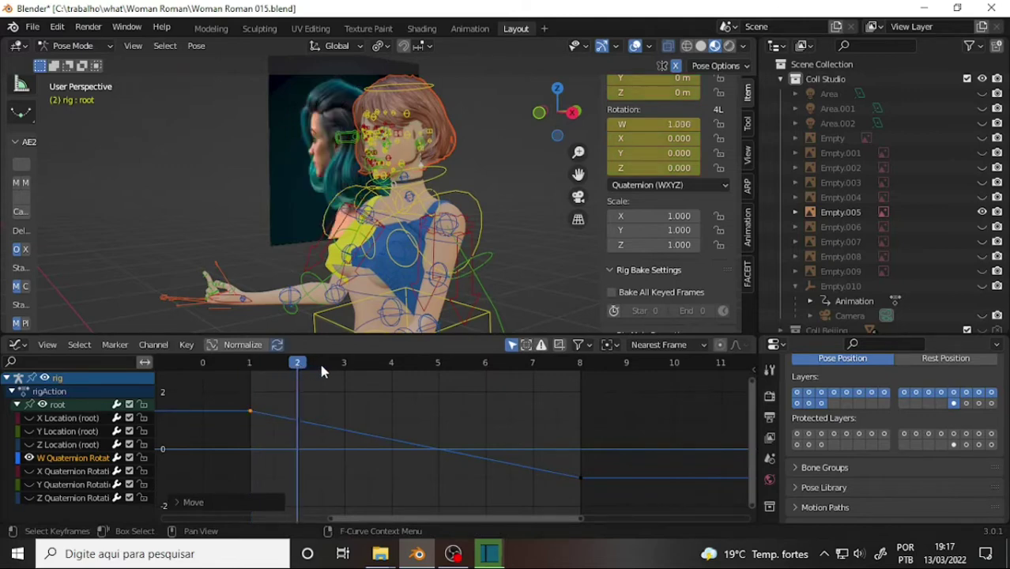
click(349, 368)
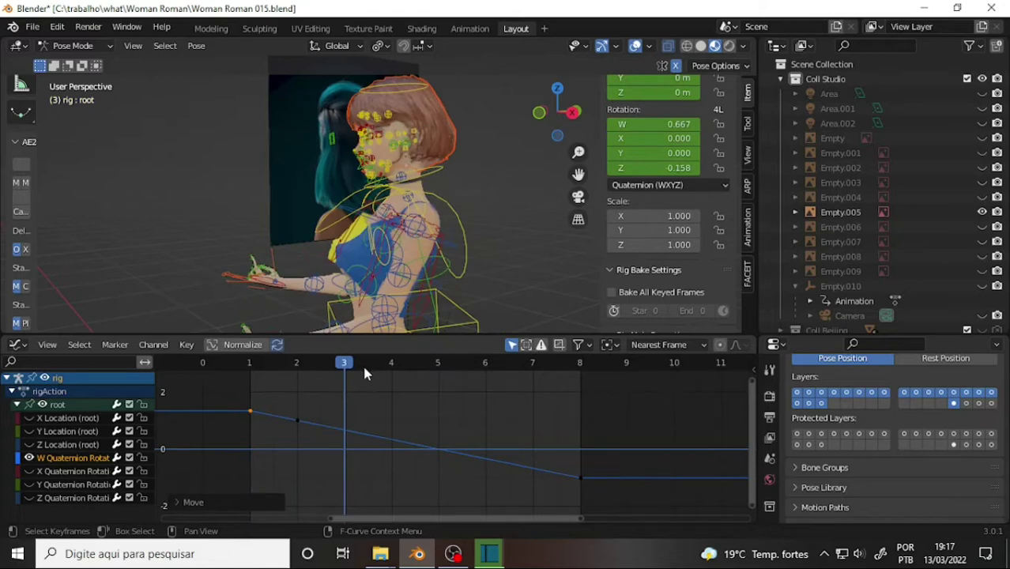
key(space)
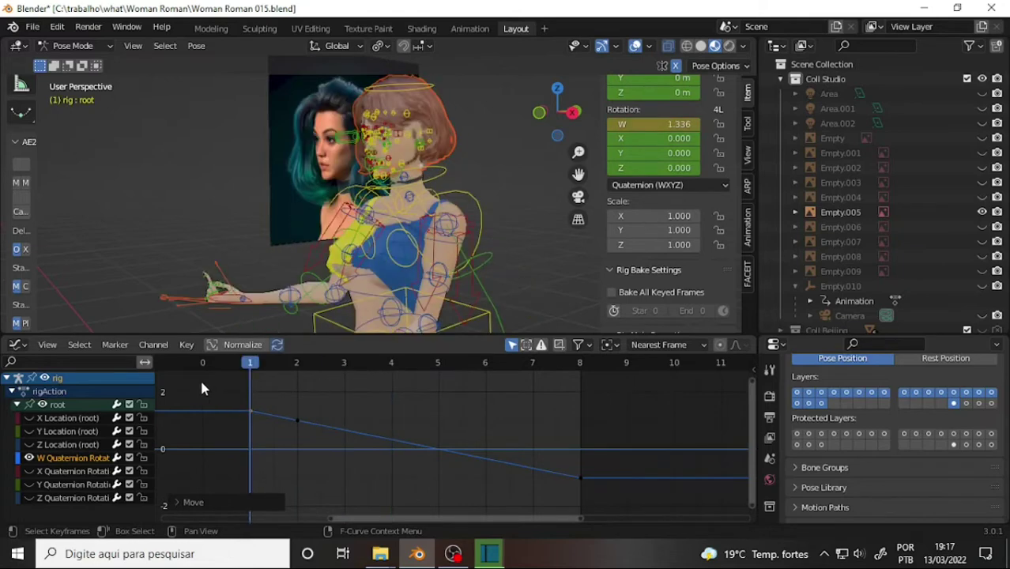
key(Left)
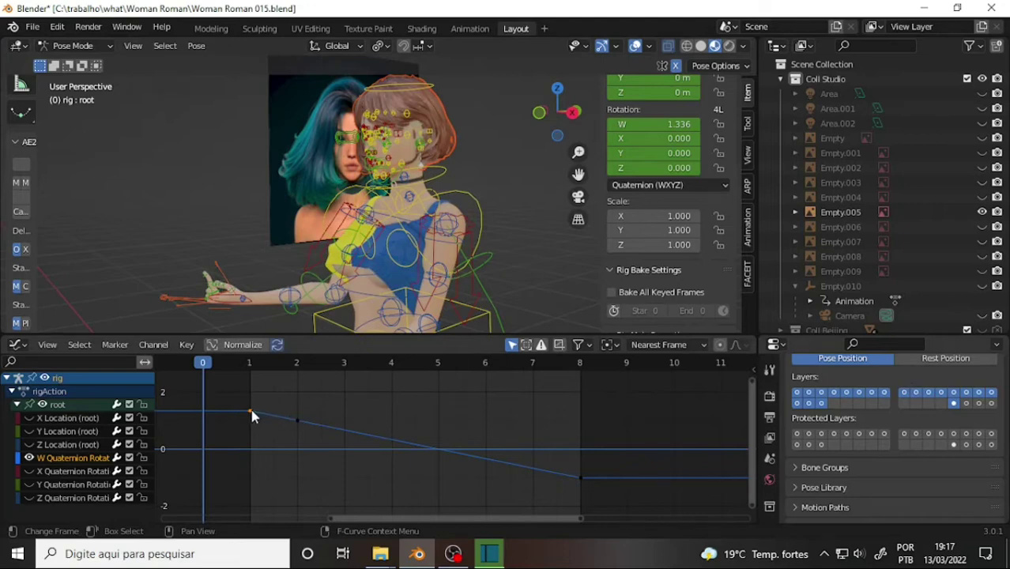
Move the frame-1 rotation key to frame 0 with W at about 1.729.
scroll(614, 398, down, 2)
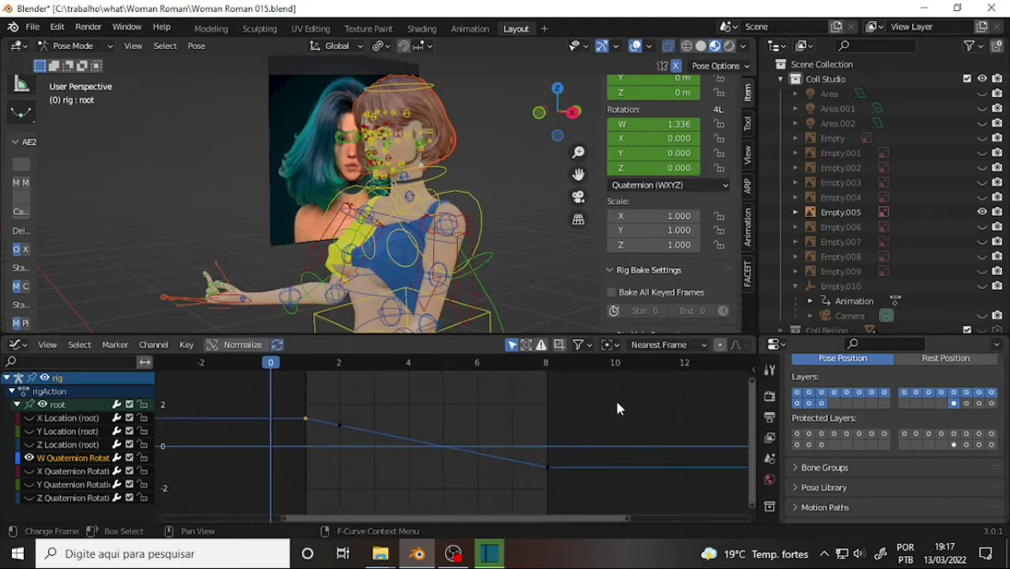
scroll(616, 394, up, 1)
scroll(742, 381, up, 1)
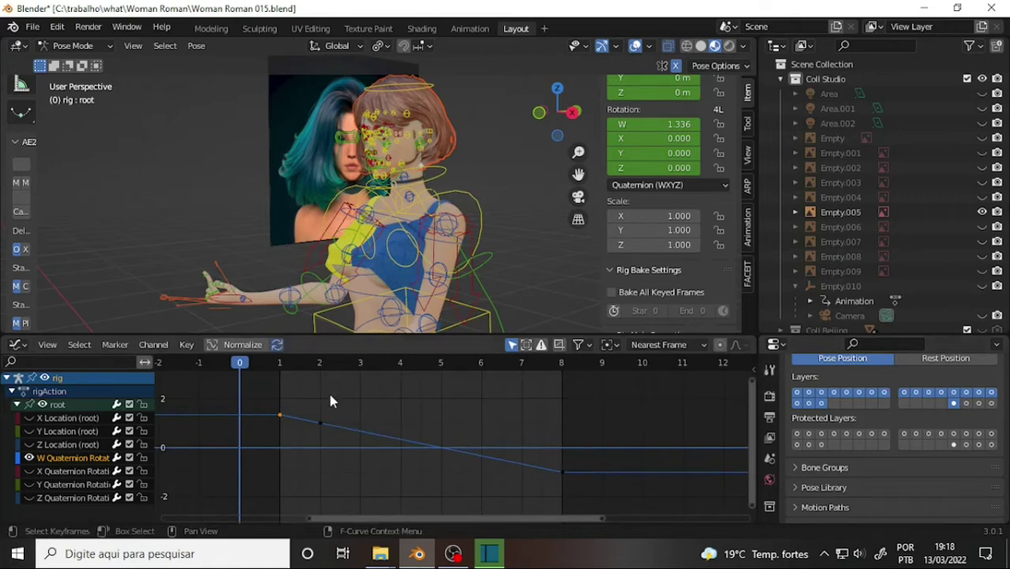
drag(281, 419, 226, 397)
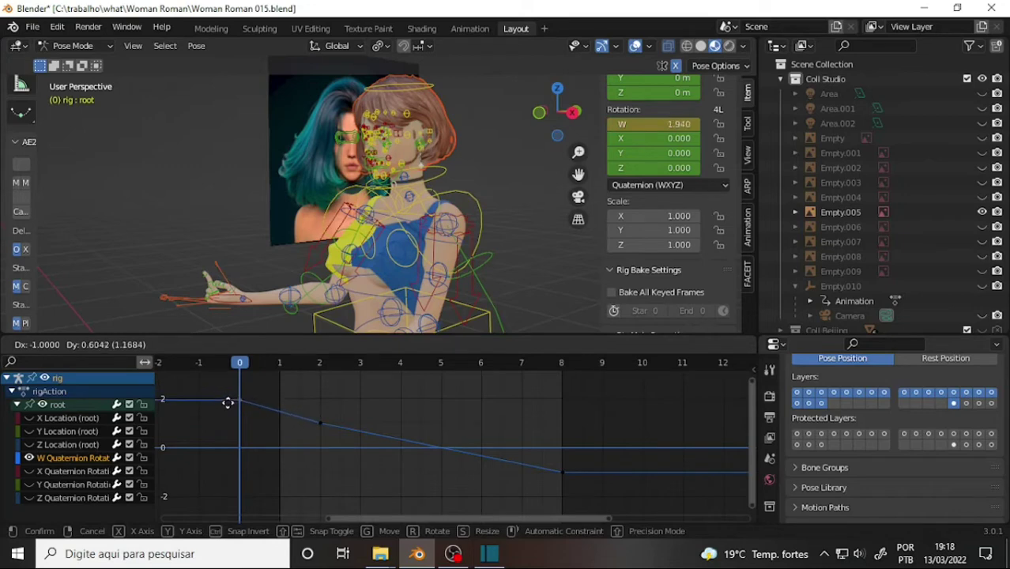
drag(225, 397, 256, 406)
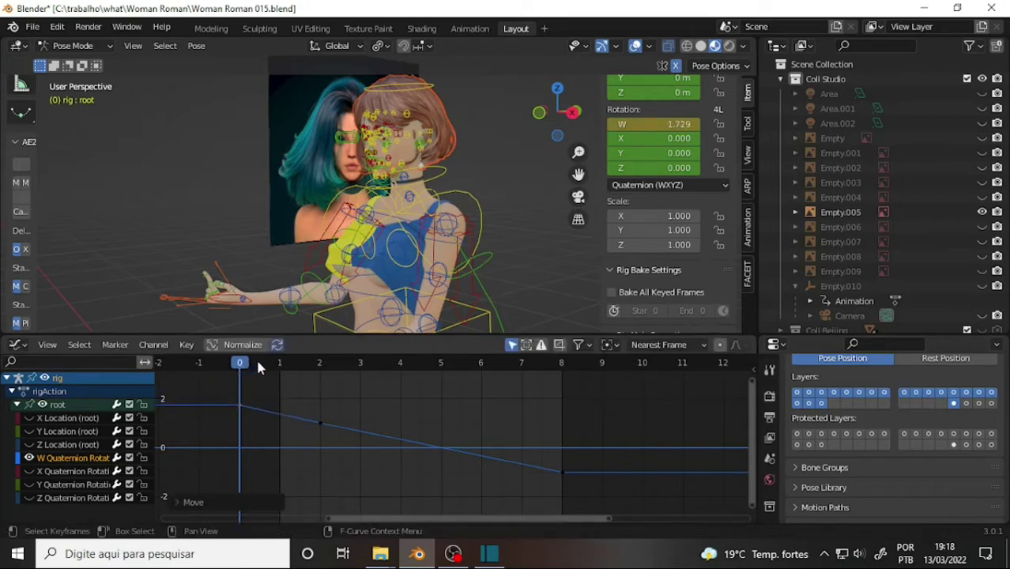
Play and scrub frames 0 to 6 to compare the resulting poses.
click(296, 365)
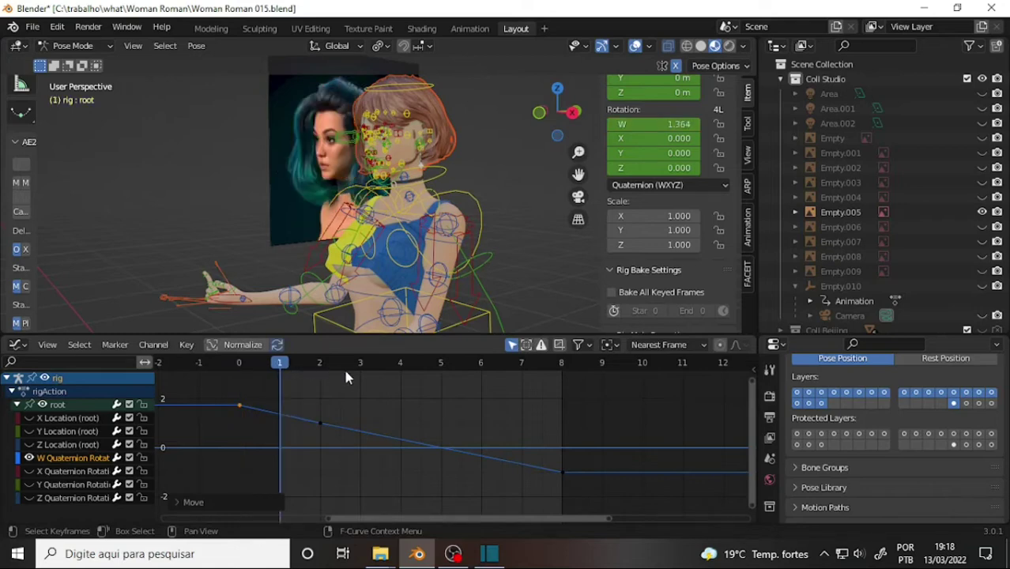
key(space)
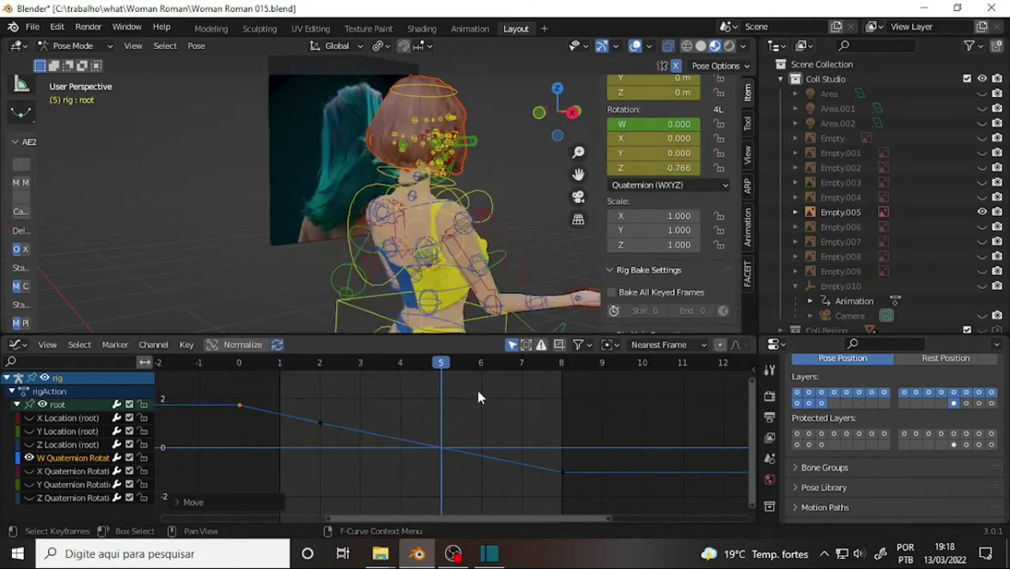
key(Right)
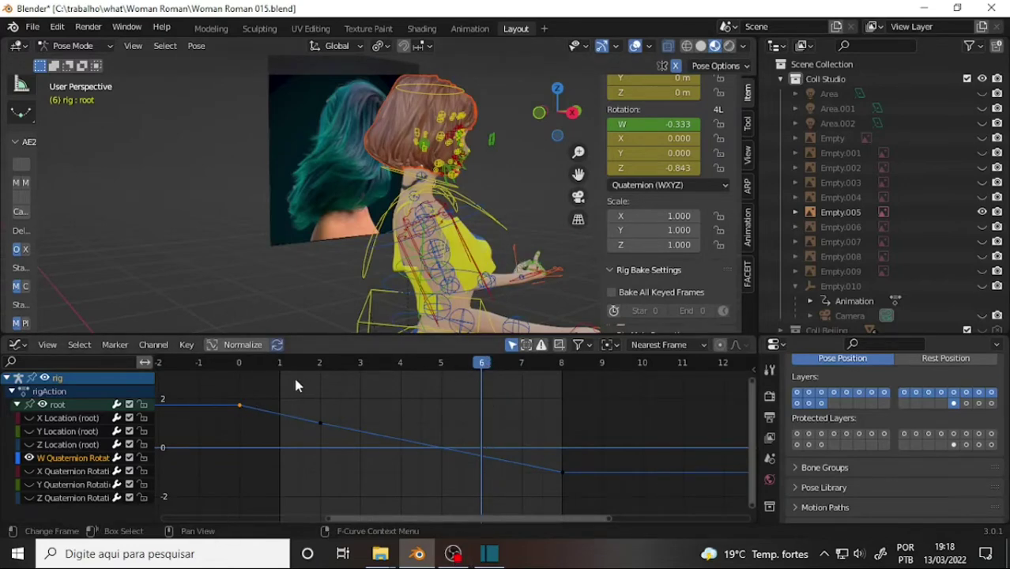
click(267, 385)
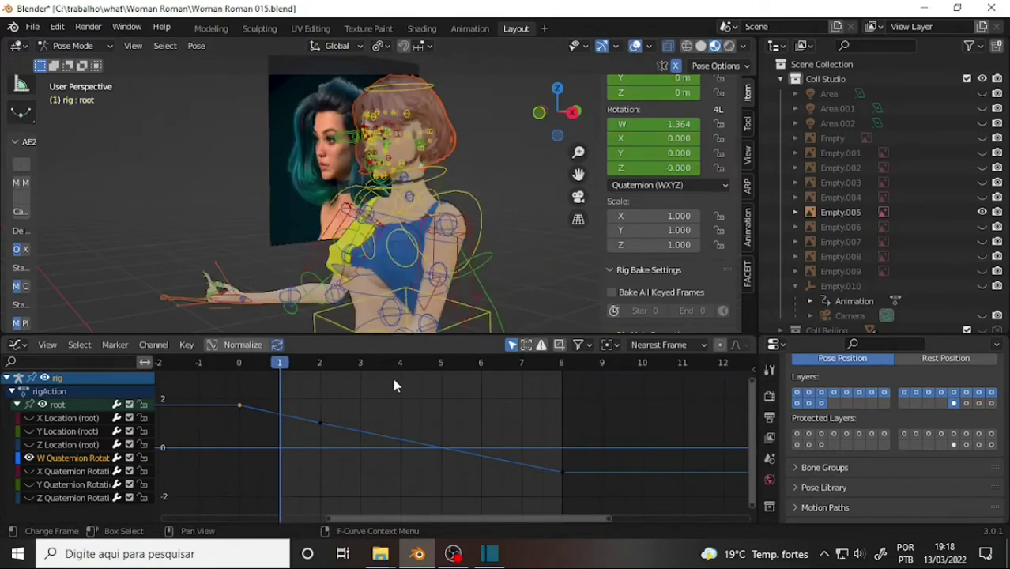
mouse_move(395, 385)
mouse_down()
mouse_move(508, 387)
mouse_move(223, 390)
mouse_up()
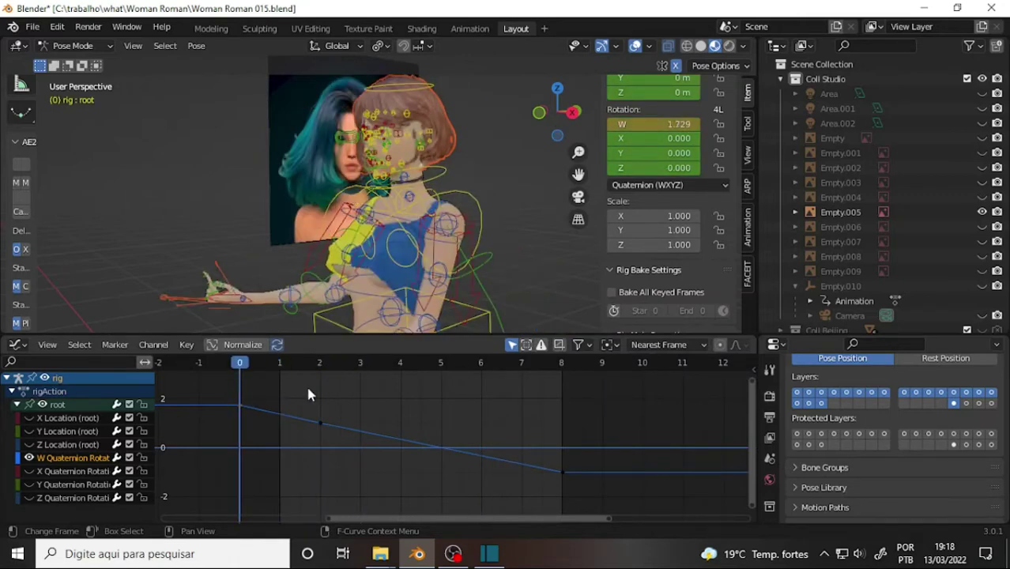
key(Right)
key(Right)
key(Left)
key(Left)
Open the pose Insert Keyframe type list, then dismiss it.
right_click(514, 138)
click(509, 136)
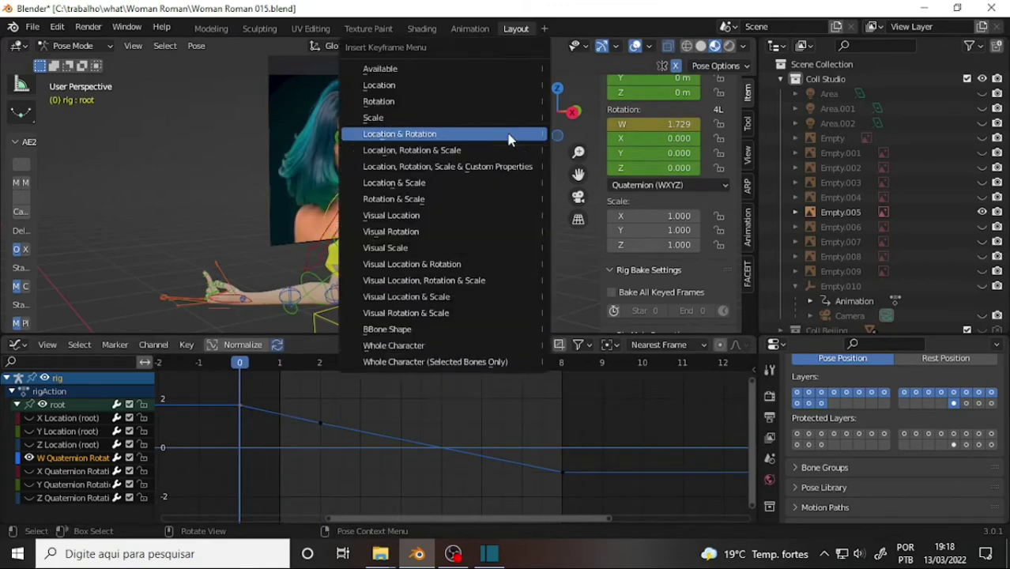
click(508, 139)
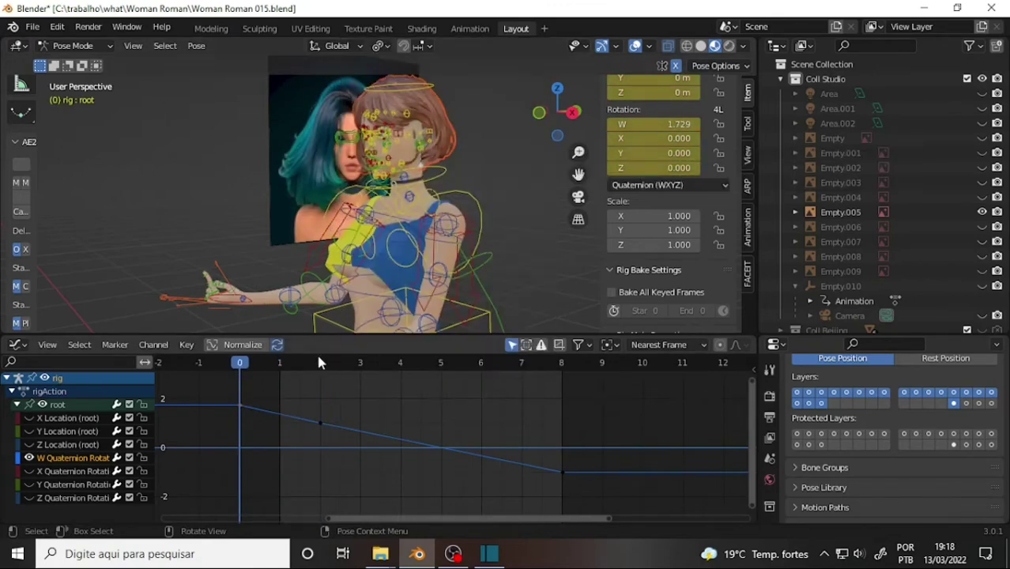
Step through frames 0 to 3, briefly switch to OBS, and scrub the playhead back.
click(275, 367)
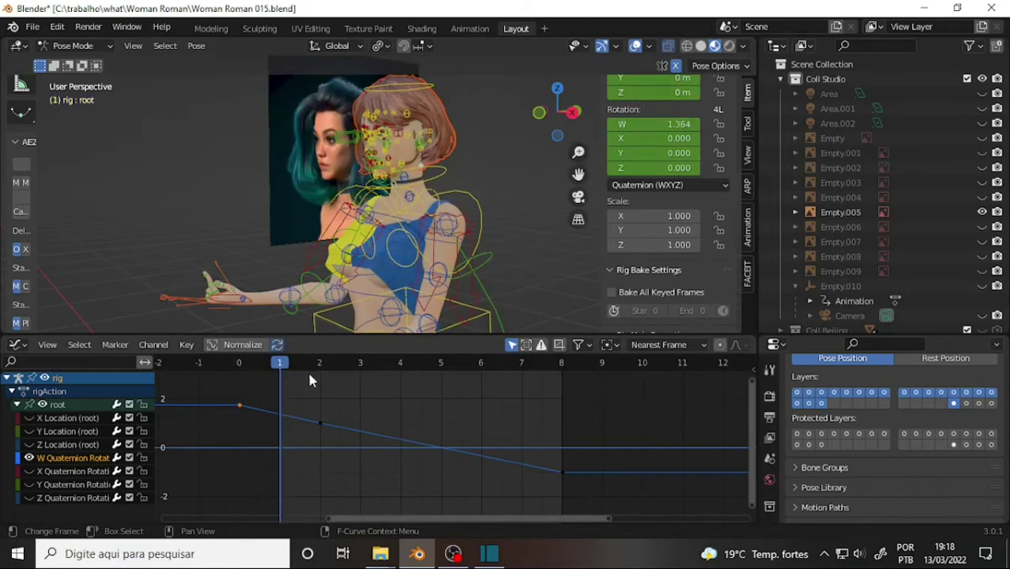
key(Right)
key(Right)
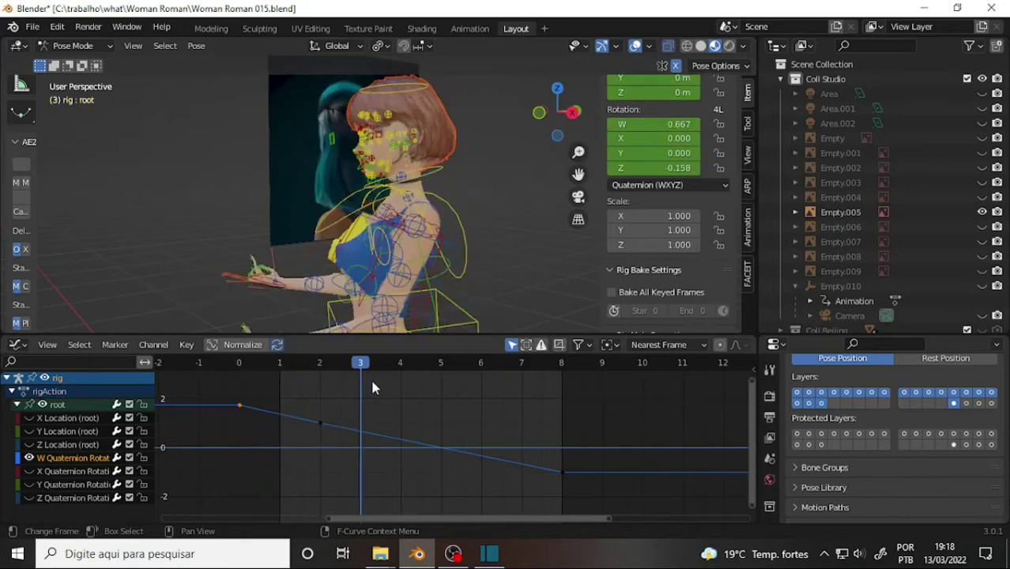
key(Left)
key(Left)
key(Left)
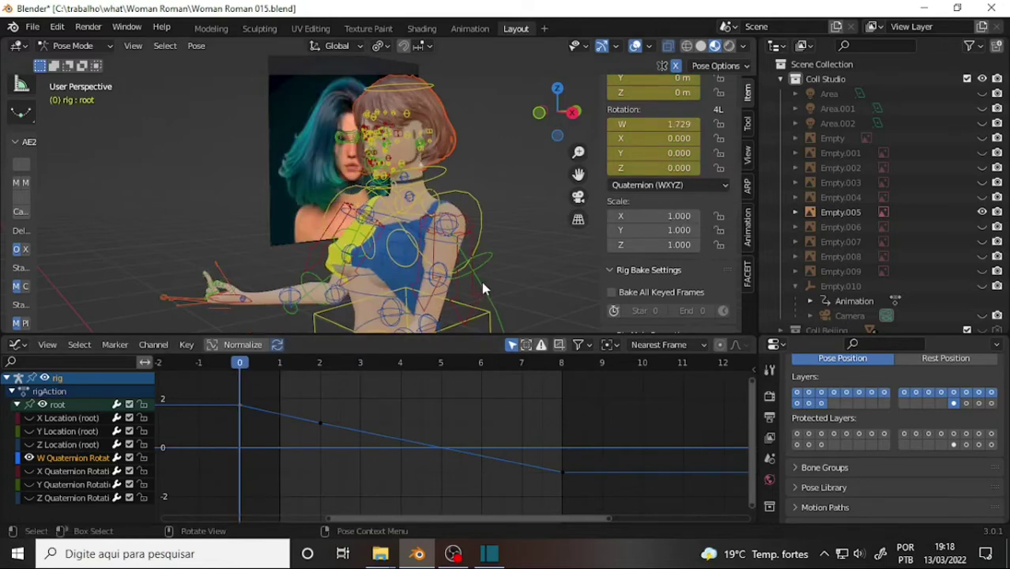
click(453, 553)
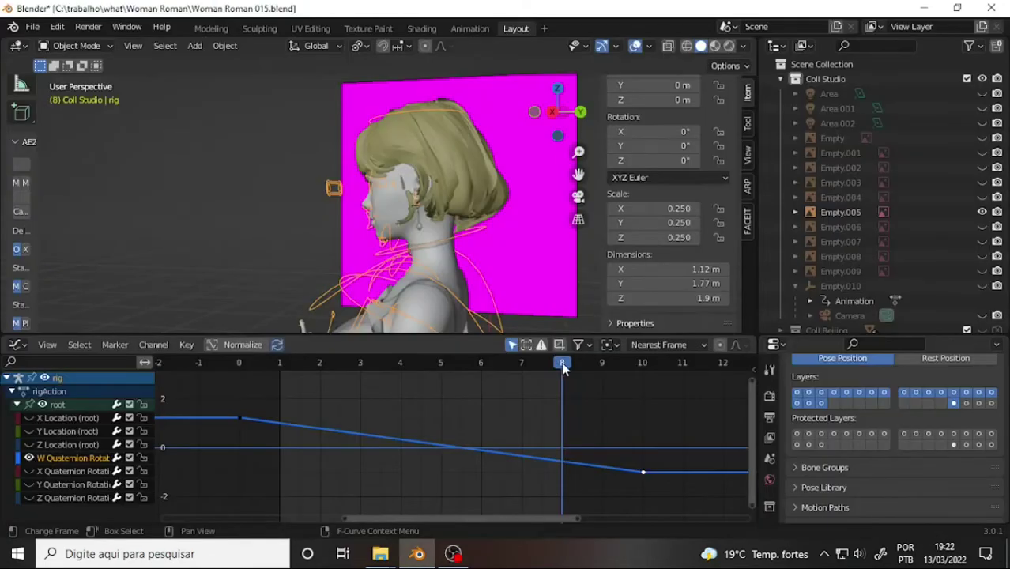
mouse_move(562, 367)
mouse_down()
mouse_move(266, 376)
mouse_move(243, 389)
mouse_move(395, 388)
mouse_up()
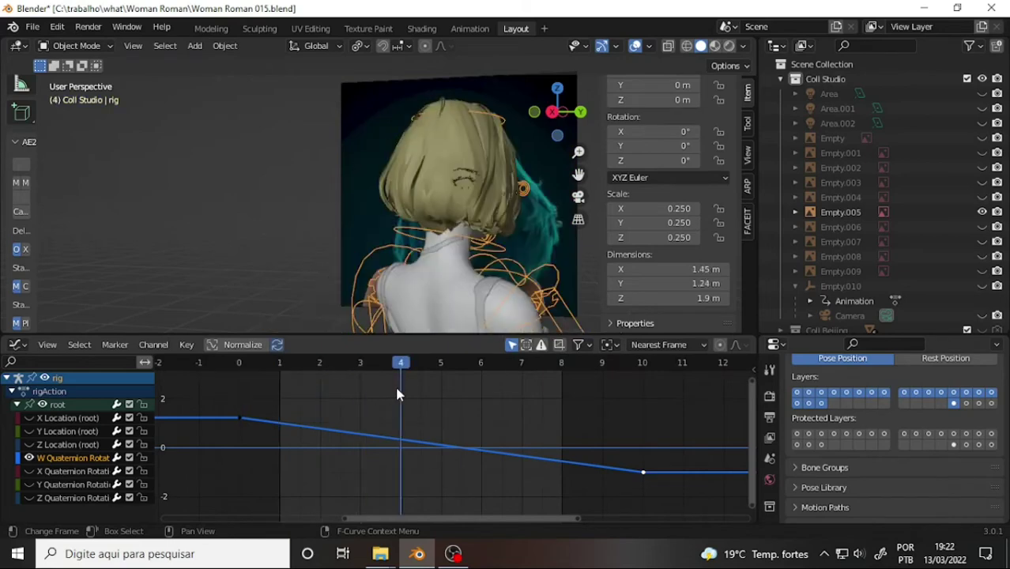
Scrub the earlier frames with X-ray on, then turn it off and scrub from frame 1 to 8.
click(668, 46)
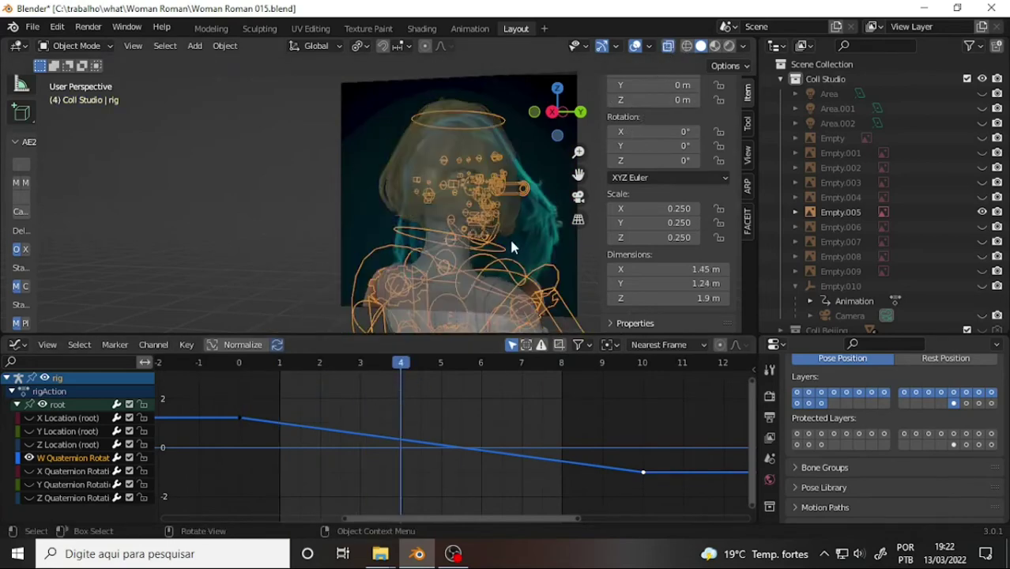
mouse_move(405, 372)
mouse_down()
mouse_move(255, 377)
mouse_move(651, 384)
mouse_move(362, 384)
mouse_move(307, 363)
mouse_move(237, 372)
mouse_up()
click(668, 46)
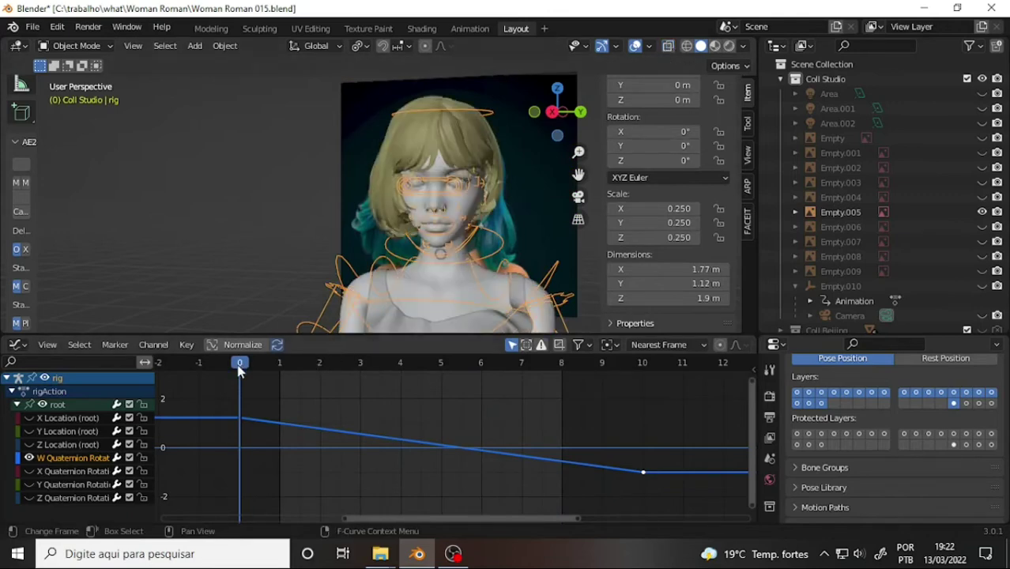
click(276, 366)
mouse_move(319, 381)
mouse_down()
mouse_move(561, 382)
mouse_move(284, 377)
mouse_up()
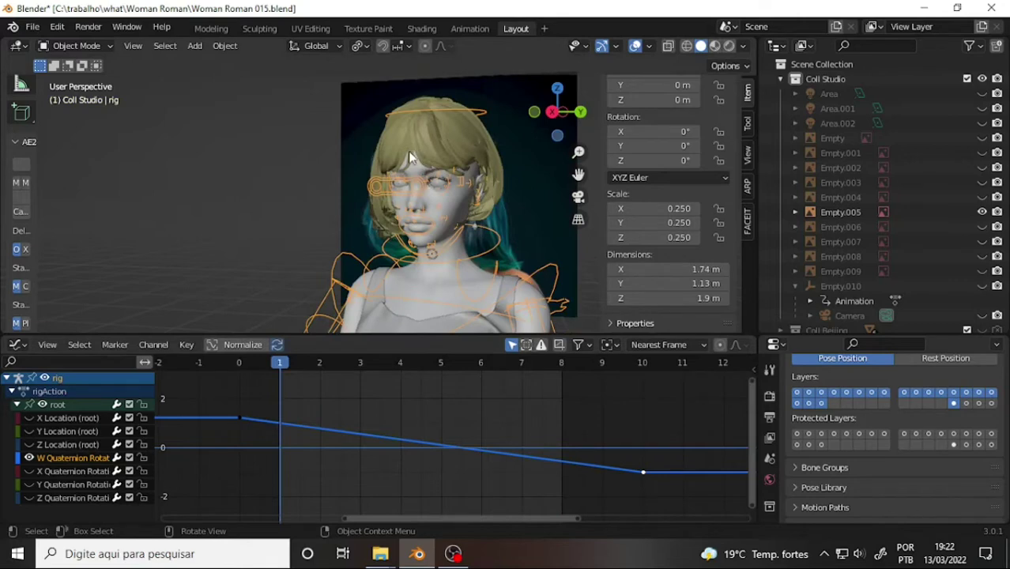
Orbit around the character, scrub frames 0 to 1, and zoom out to see the whole rig.
scroll(390, 156, up, 2)
scroll(390, 154, down, 3)
scroll(391, 154, down, 2)
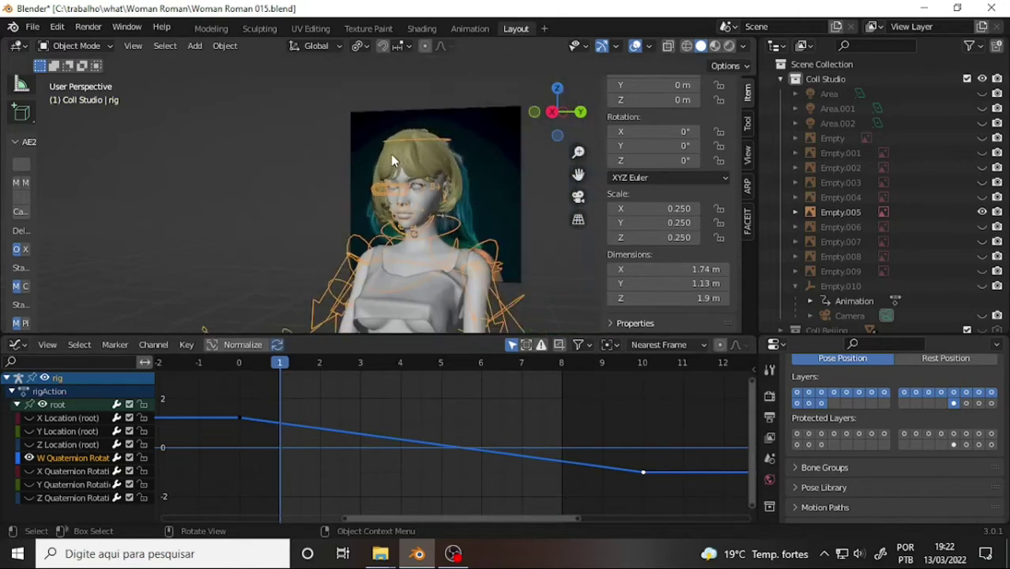
middle_drag(213, 114, 291, 122)
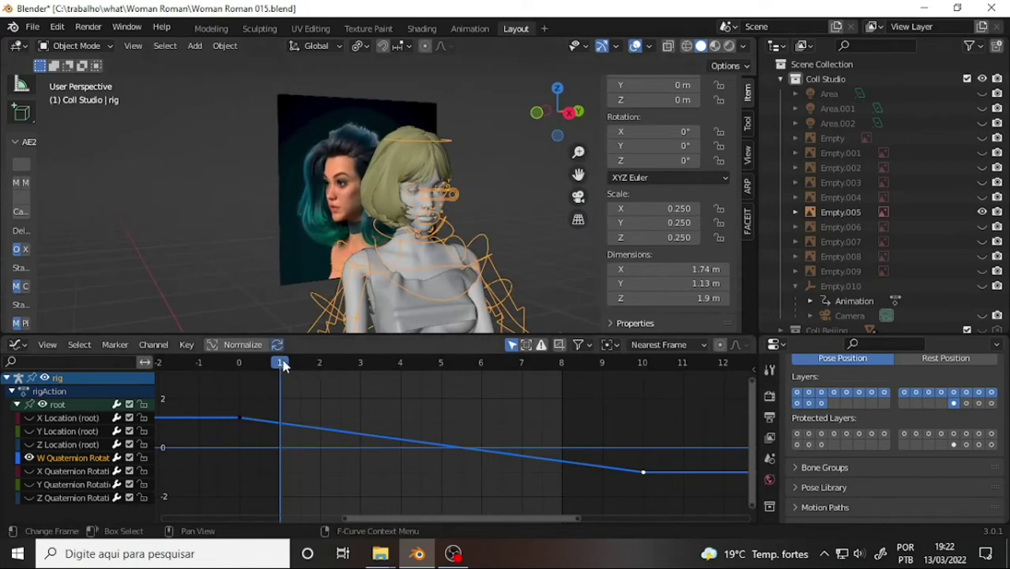
mouse_move(280, 365)
mouse_down()
mouse_move(239, 365)
mouse_move(294, 368)
mouse_up()
mouse_move(281, 370)
mouse_down()
mouse_move(320, 365)
mouse_move(239, 367)
mouse_move(327, 368)
mouse_move(283, 373)
mouse_up()
mouse_move(518, 162)
middle_down()
mouse_move(425, 203)
mouse_move(480, 198)
middle_up()
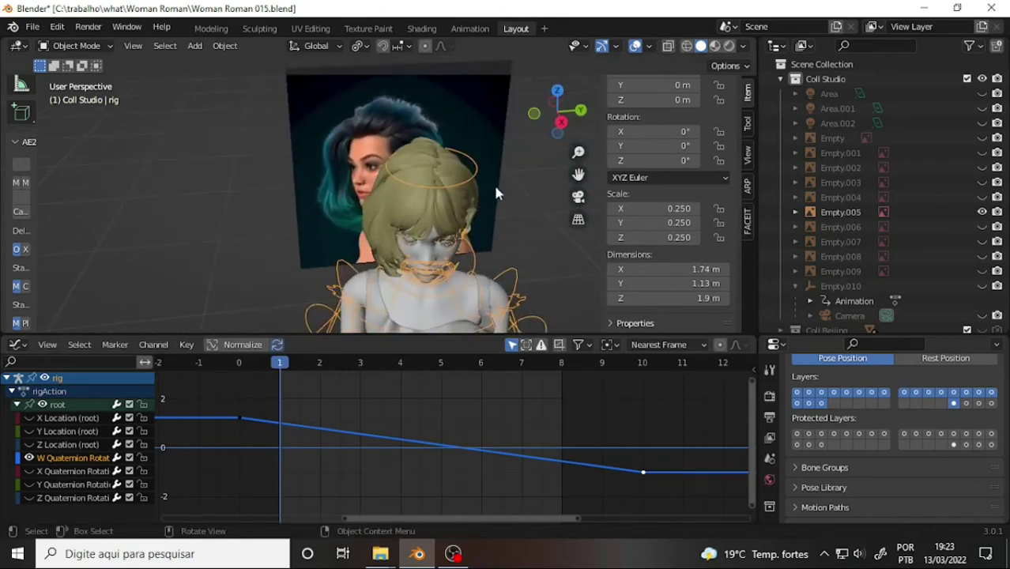
scroll(495, 192, down, 5)
mouse_move(578, 174)
mouse_down()
mouse_move(595, 136)
mouse_move(595, 65)
mouse_up()
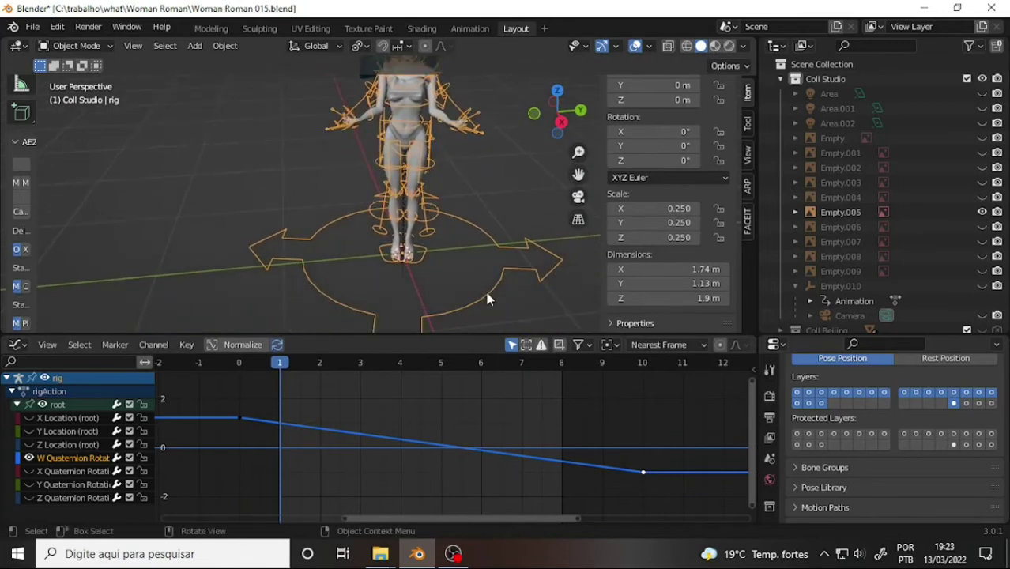
Switch to Pose Mode and rotate the root bone -35° around its local Z axis.
click(76, 47)
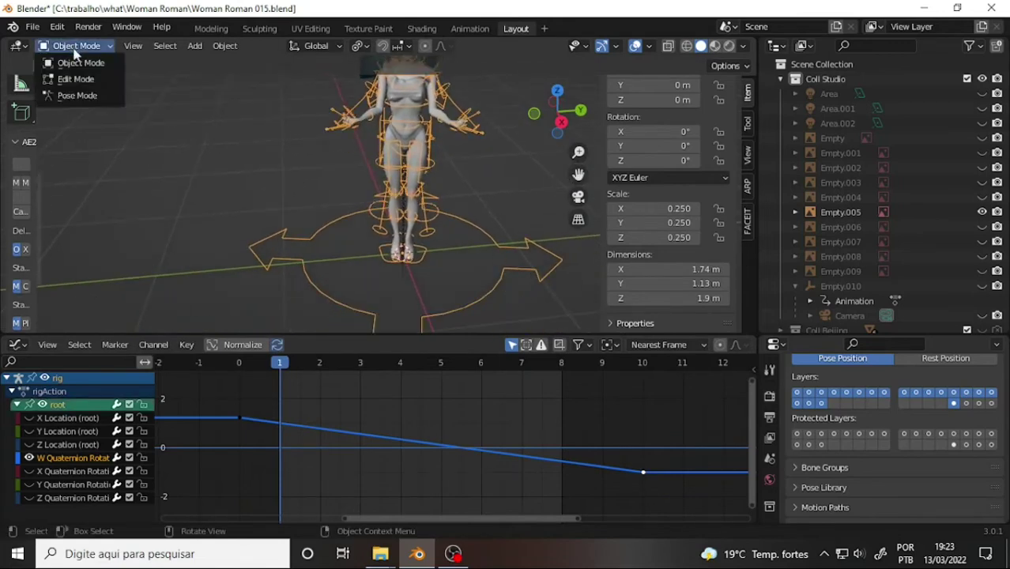
click(84, 95)
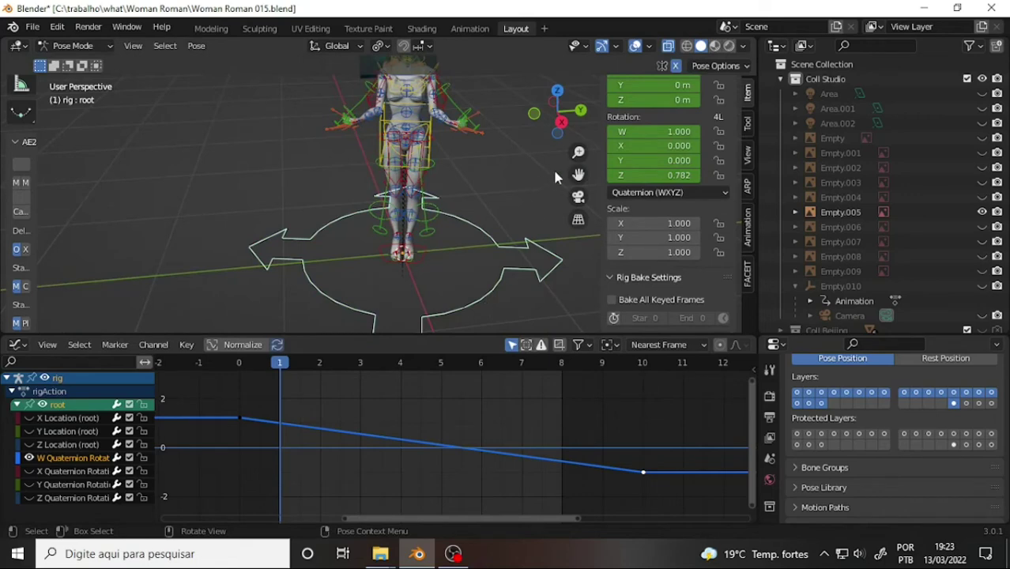
mouse_move(578, 174)
mouse_down()
mouse_move(573, 196)
mouse_move(508, 182)
mouse_up()
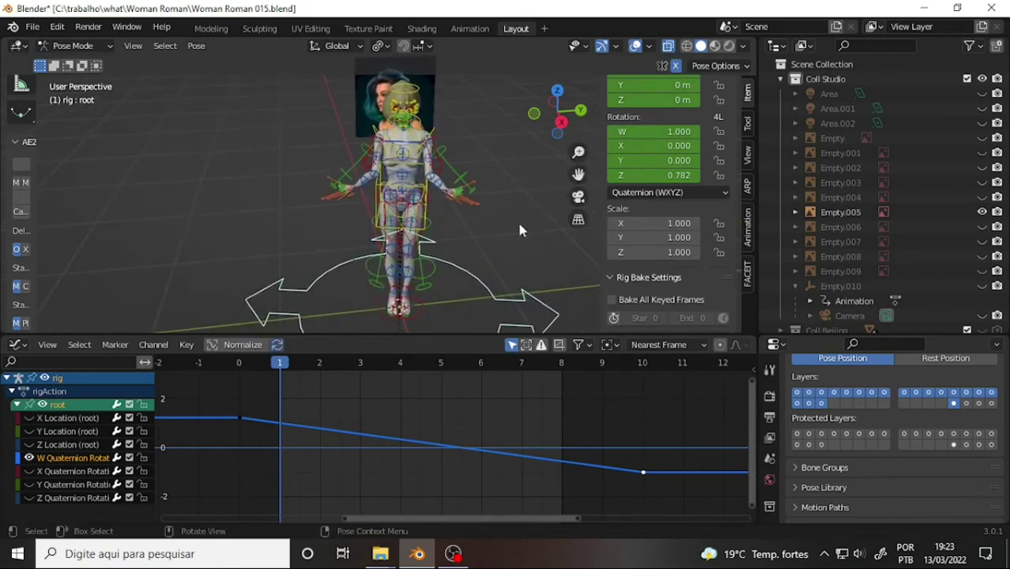
key(r)
key(z)
key(z)
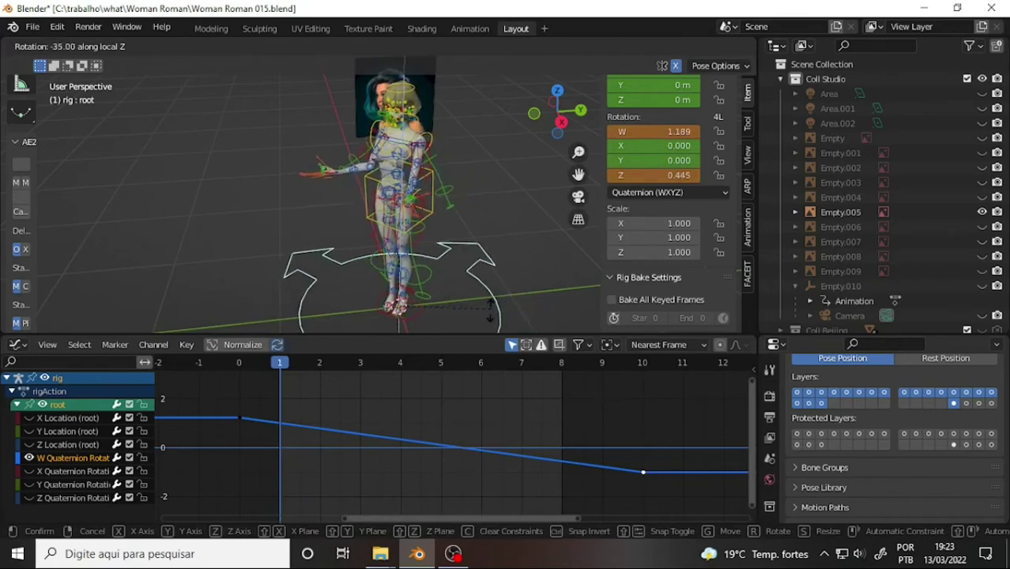
click(490, 310)
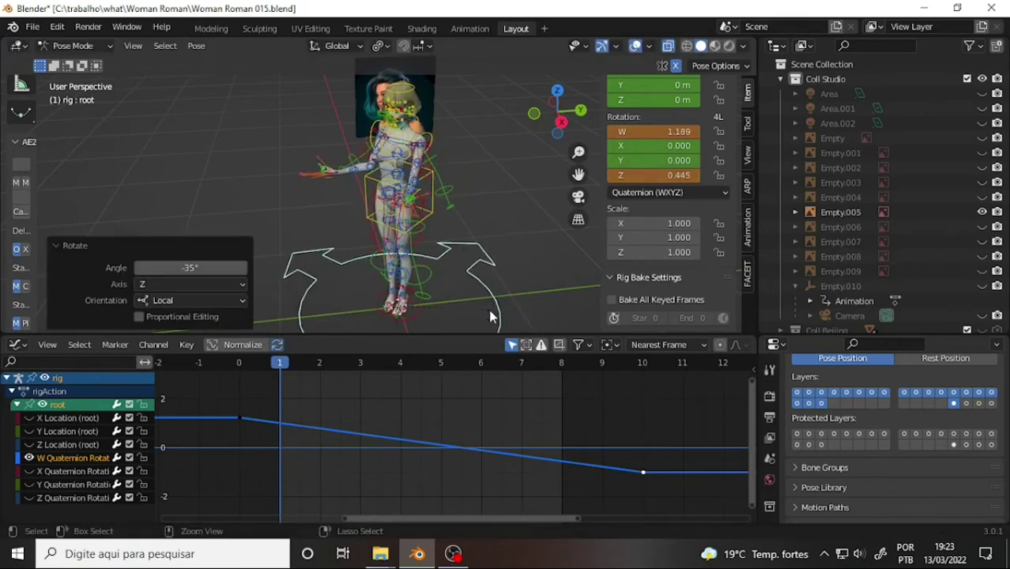
Insert a Location & Rotation keyframe on the root at frame 1.
right_click(509, 145)
click(509, 144)
click(509, 141)
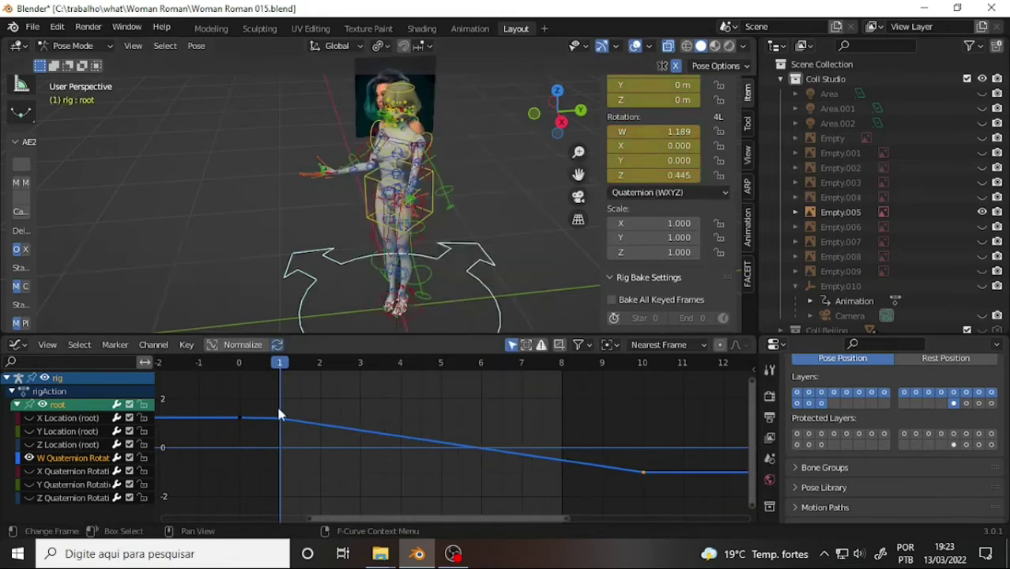
Scrub to frame 0 and back to frame 1, then orbit to view the hair from behind.
drag(262, 366, 483, 396)
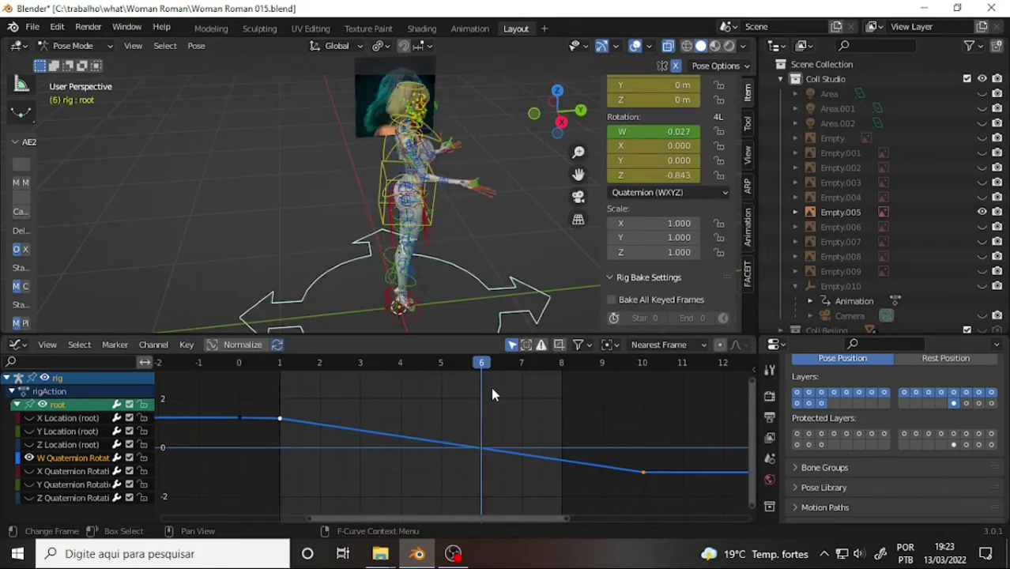
scroll(457, 121, up, 3)
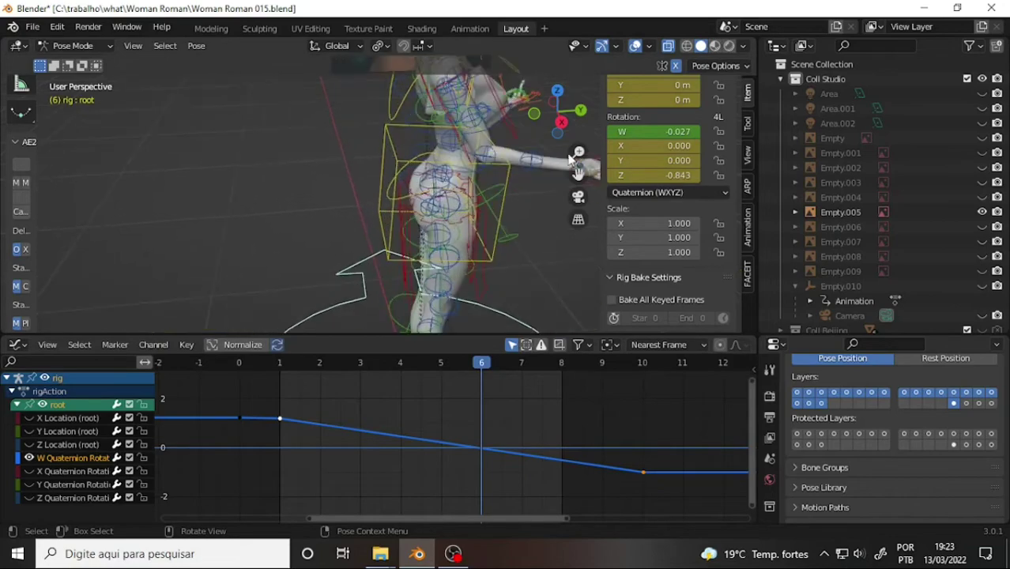
mouse_move(579, 174)
middle_down()
mouse_move(482, 153)
mouse_move(478, 135)
mouse_move(300, 130)
middle_up()
scroll(481, 153, up, 3)
scroll(482, 153, down, 2)
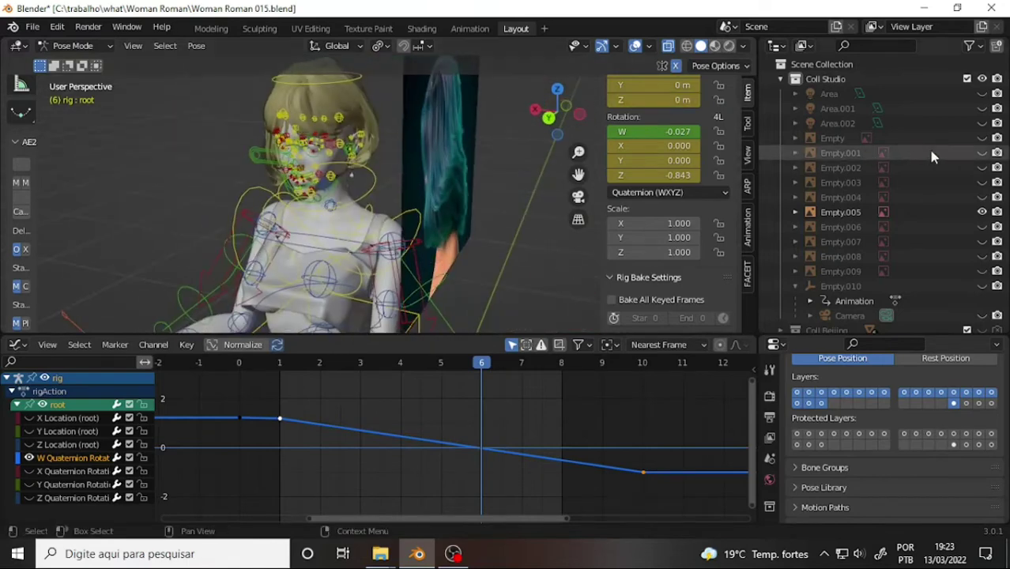
scroll(907, 192, down, 5)
scroll(932, 234, down, 3)
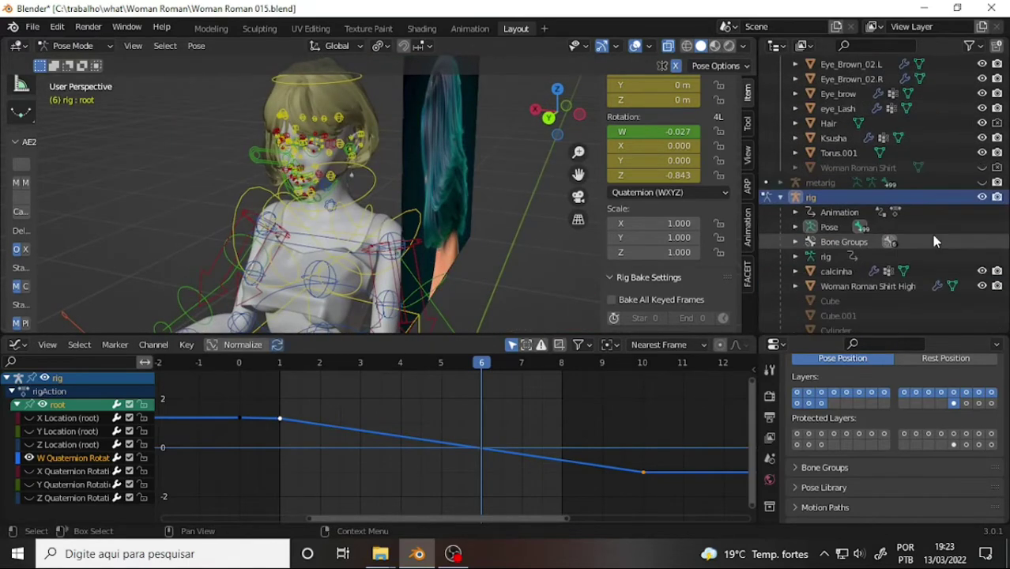
Hide the rig's armature and control curves in the Outliner, leaving only the character mesh.
click(981, 197)
mouse_move(427, 164)
middle_down()
mouse_move(608, 160)
mouse_move(545, 158)
middle_up()
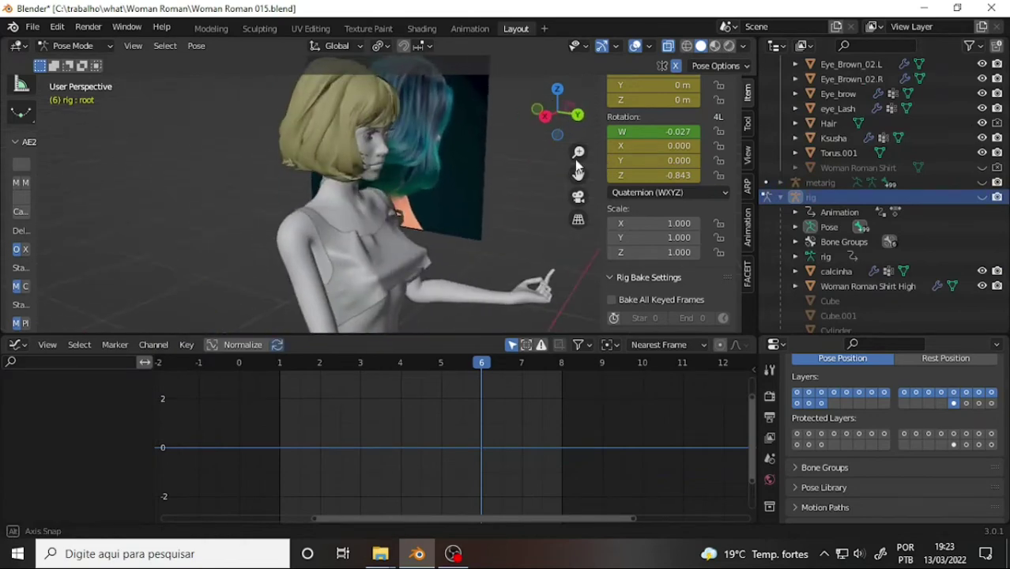
mouse_move(486, 367)
mouse_down()
mouse_move(261, 364)
mouse_move(541, 377)
mouse_move(266, 380)
mouse_up()
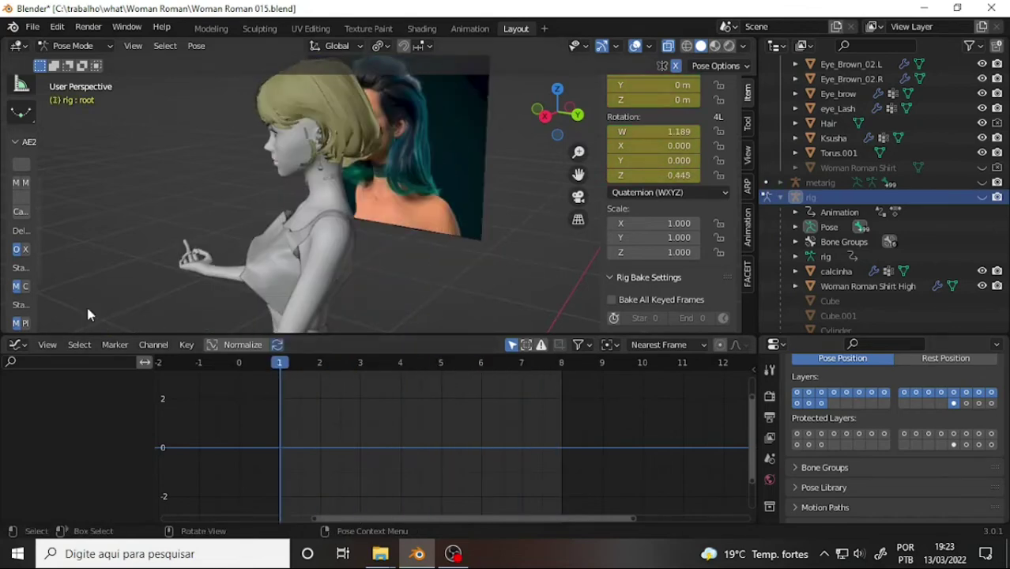
Change the graph editor area into a Timeline.
click(18, 344)
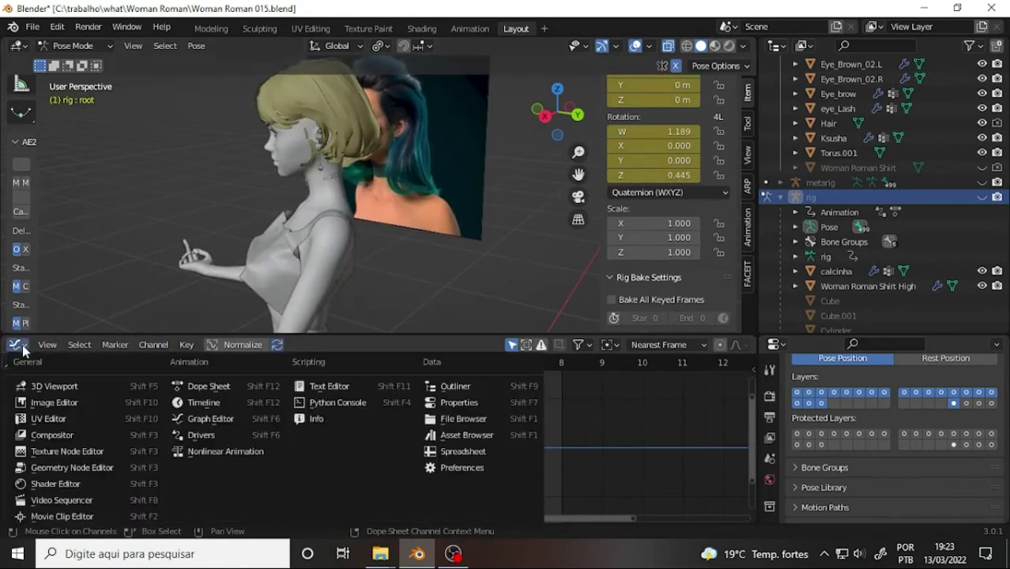
click(17, 348)
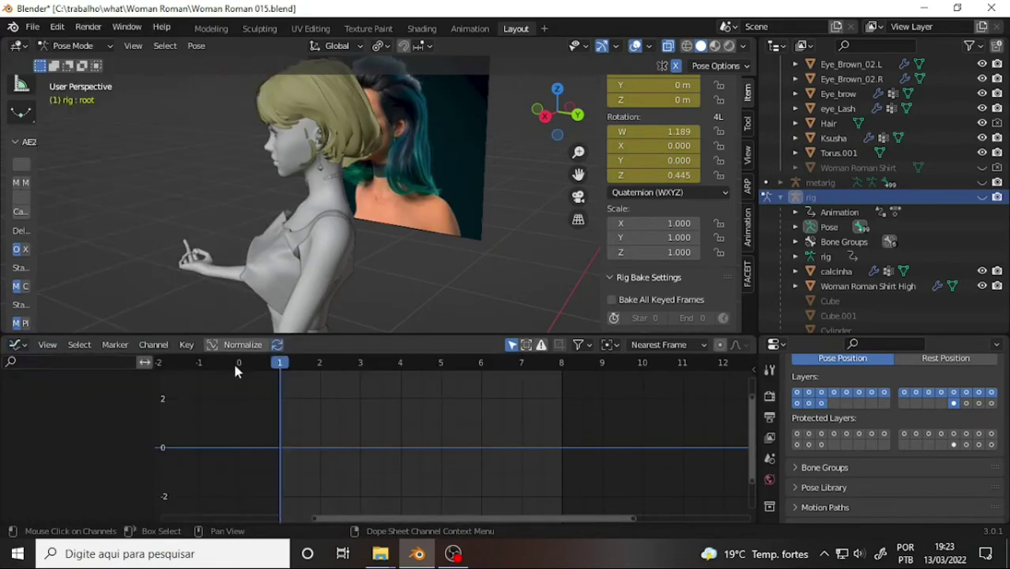
click(17, 348)
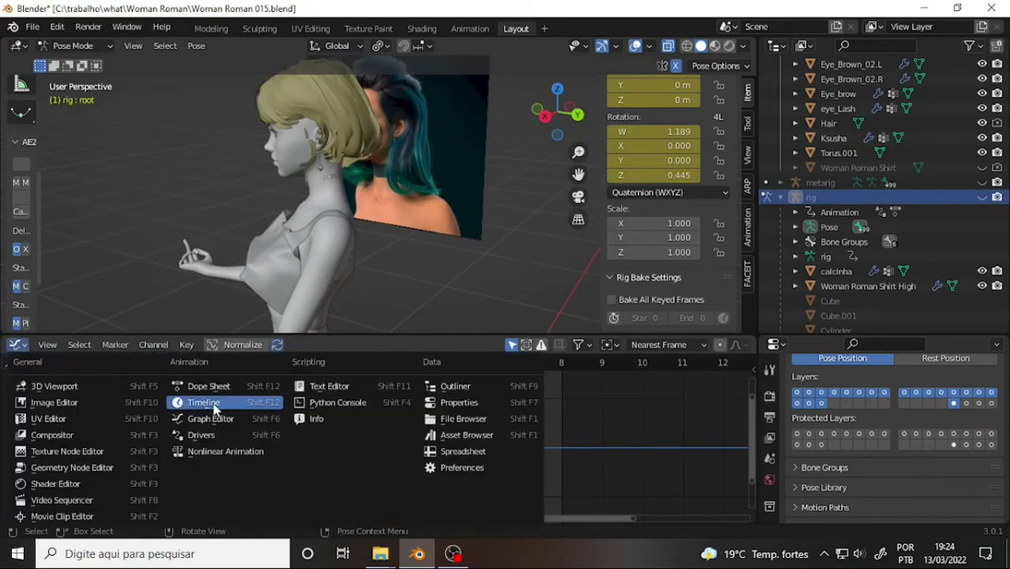
click(178, 399)
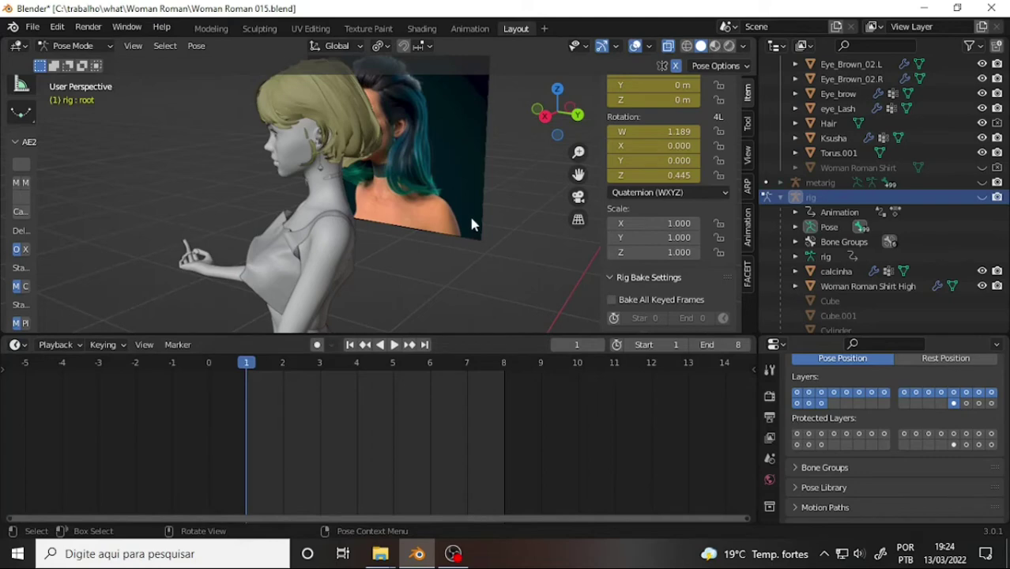
View the character from the front and right side, bring the head into view, and move to frame 2.
key(KP_1)
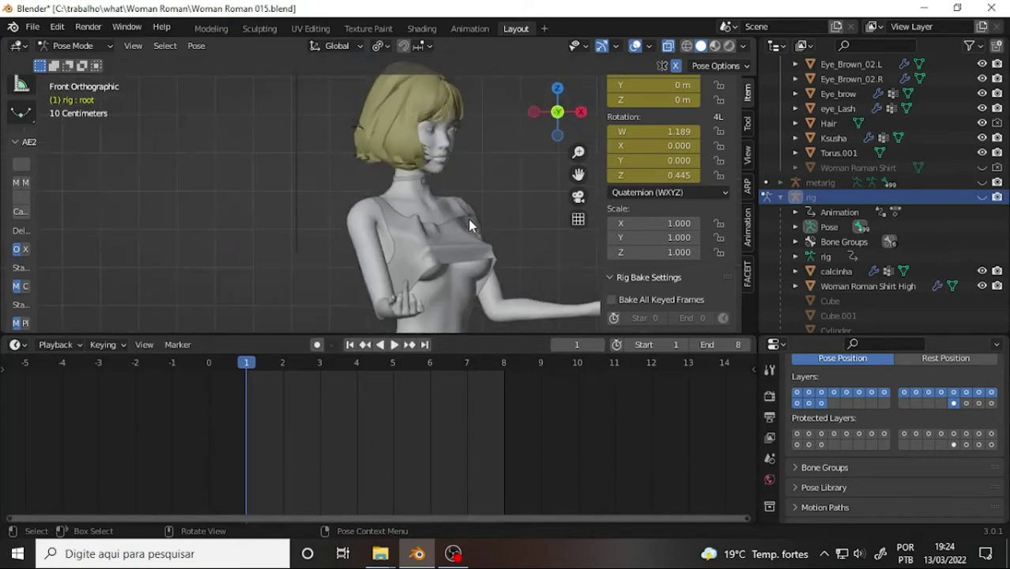
mouse_move(468, 219)
middle_down()
mouse_move(303, 224)
mouse_move(390, 221)
middle_up()
scroll(391, 222, down, 5)
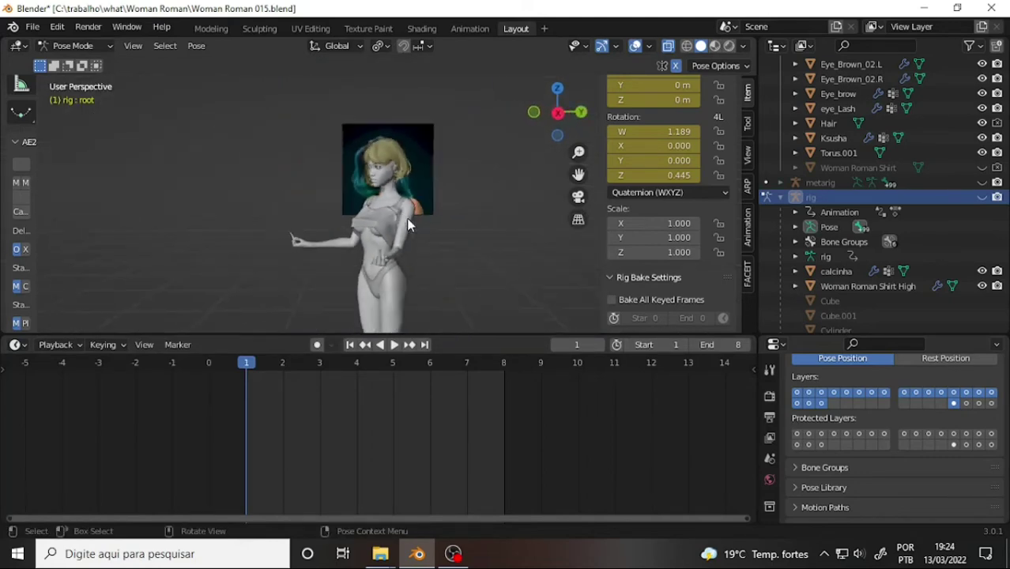
scroll(404, 216, up, 3)
scroll(404, 215, up, 2)
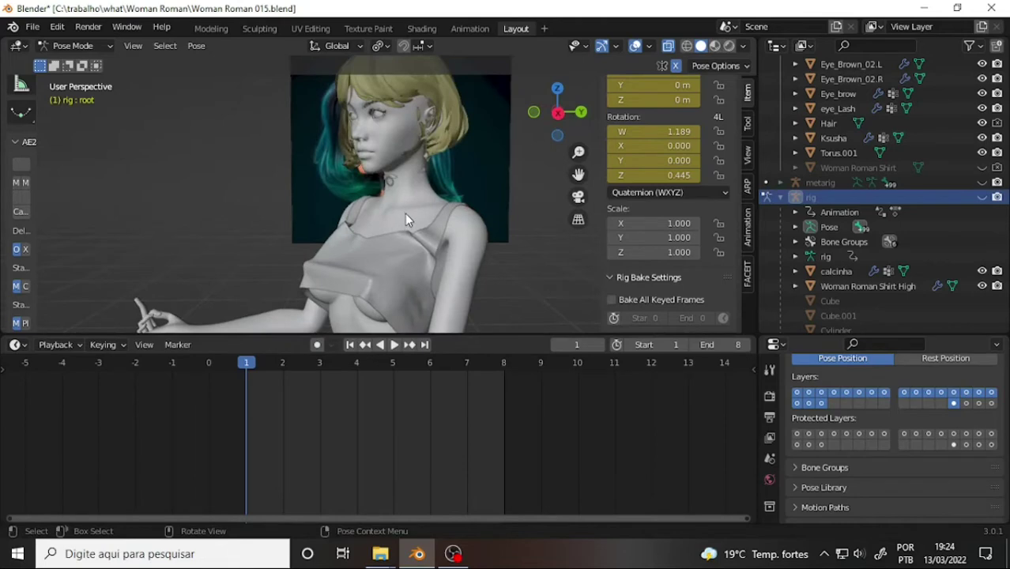
key(KP_3)
scroll(475, 162, up, 2)
drag(578, 174, 547, 261)
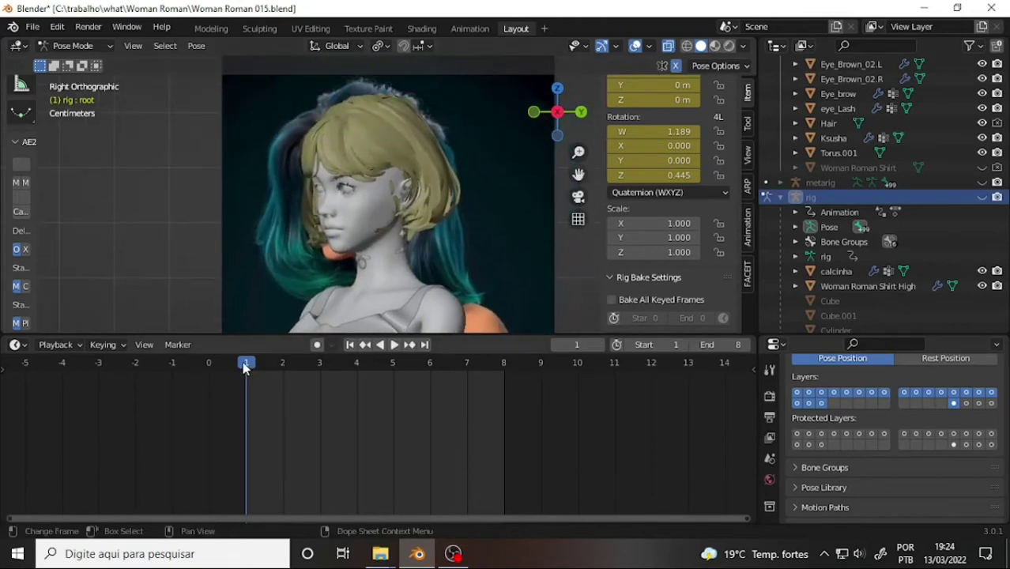
mouse_move(266, 369)
mouse_down()
mouse_move(430, 371)
mouse_move(246, 375)
mouse_up()
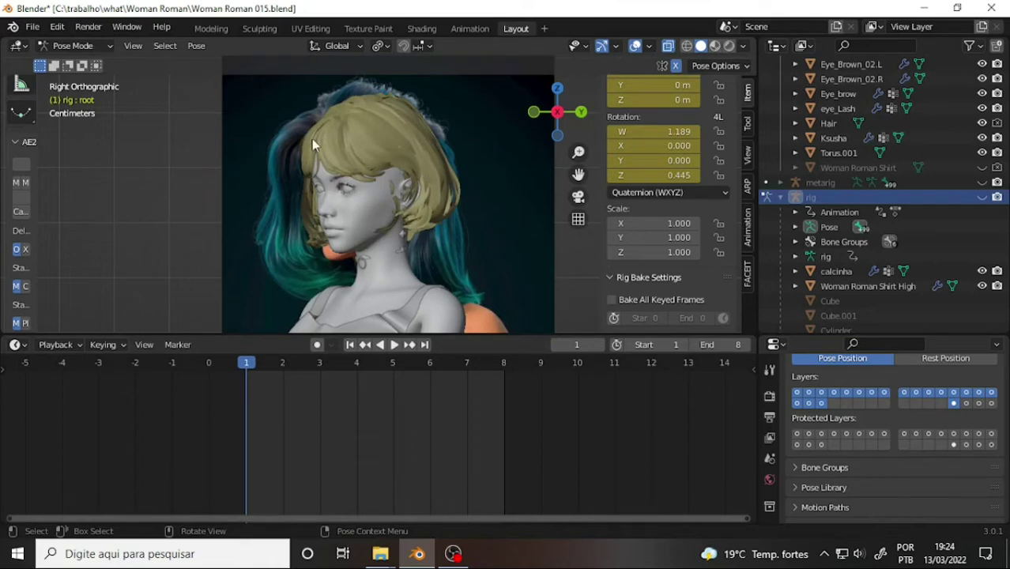
Switch from Pose Mode to Object Mode and select the Hair object.
click(71, 45)
click(75, 61)
click(375, 153)
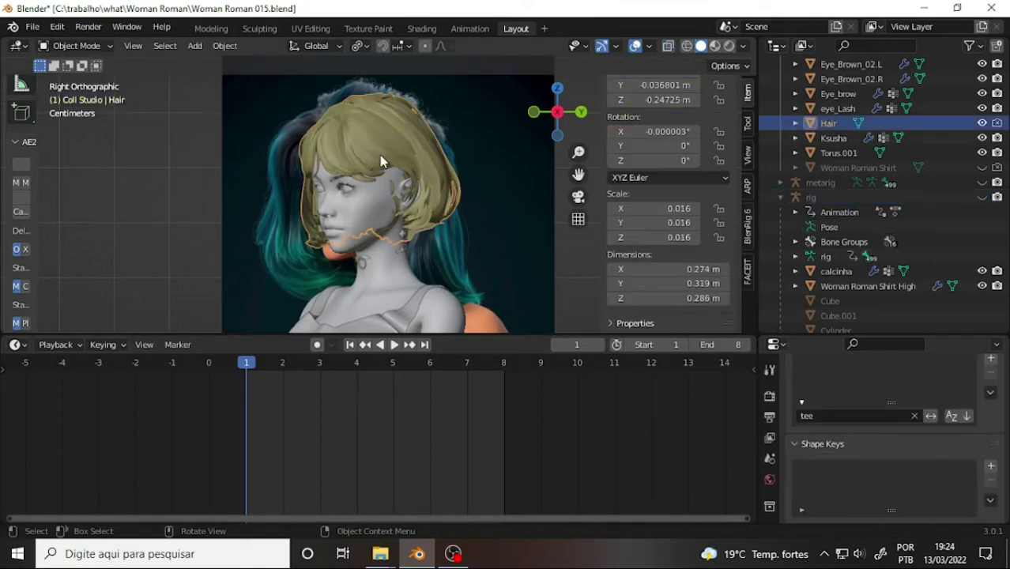
middle_drag(462, 176, 456, 156)
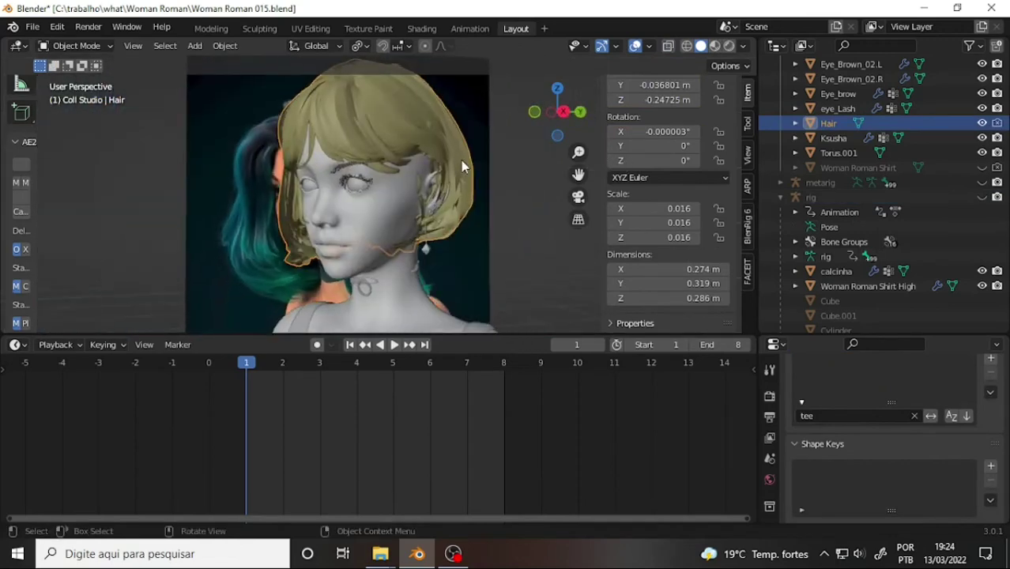
Look through the header's object selection and transform options, then dismiss them.
click(453, 553)
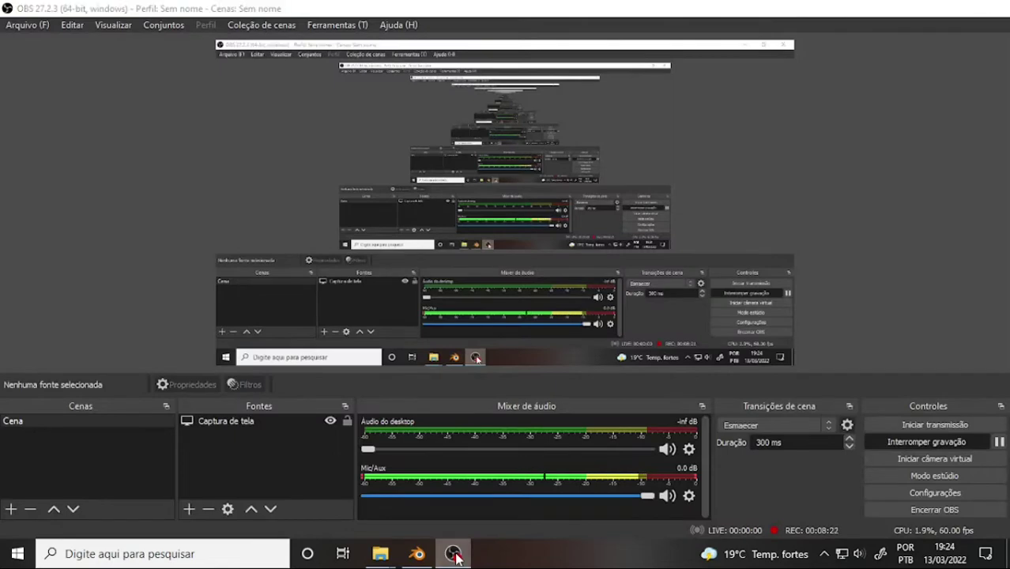
click(454, 554)
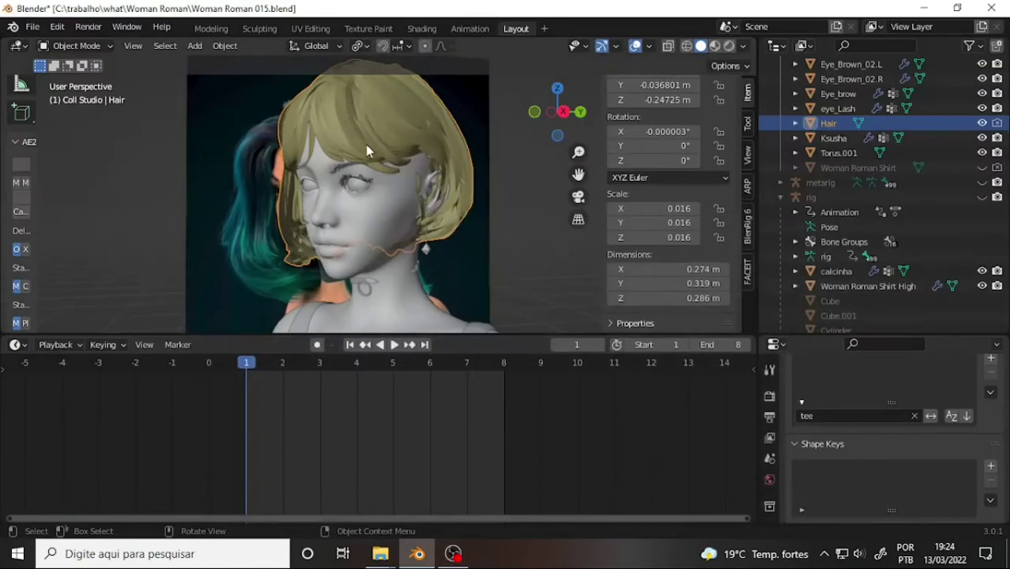
click(166, 46)
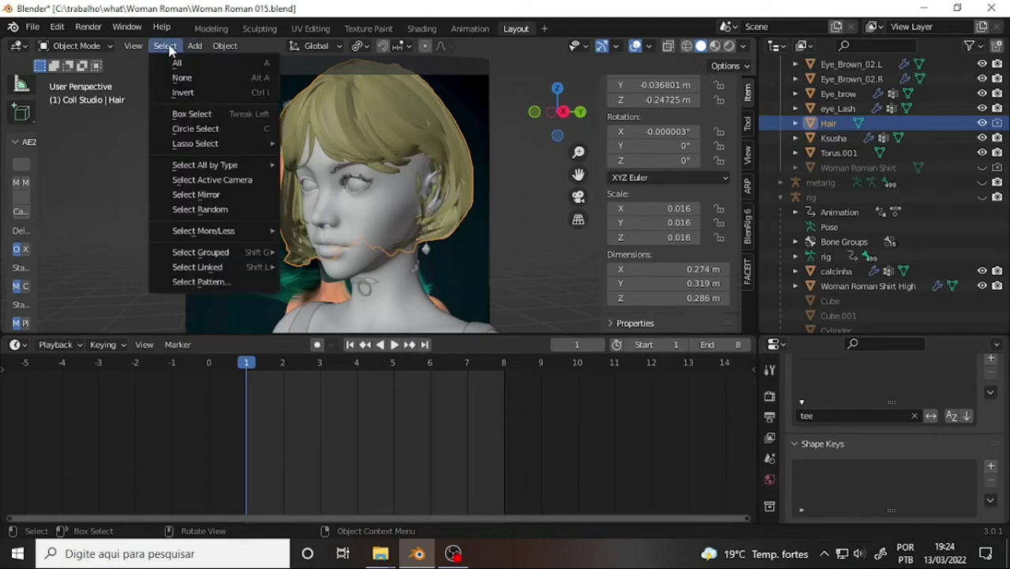
click(242, 47)
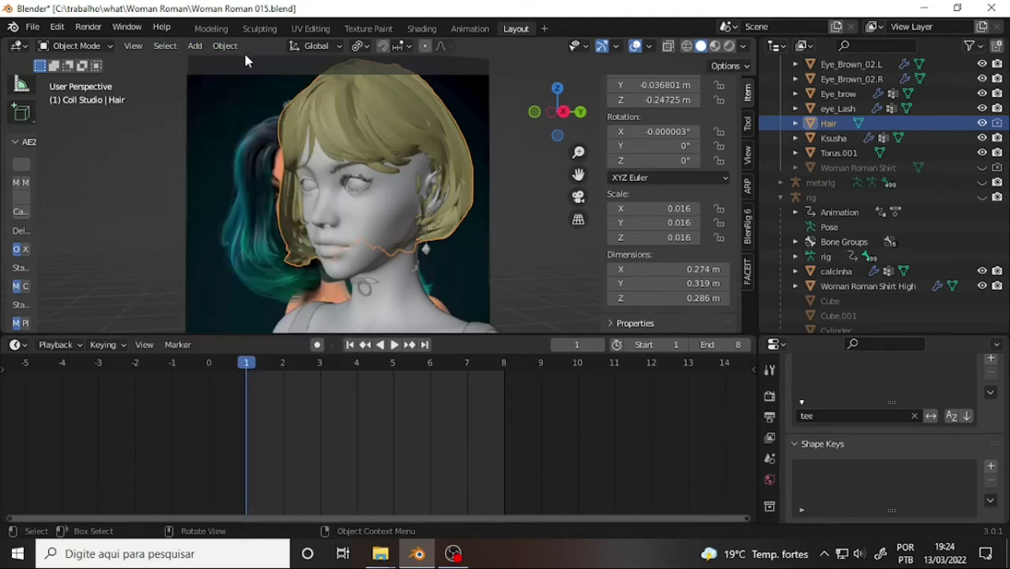
click(237, 47)
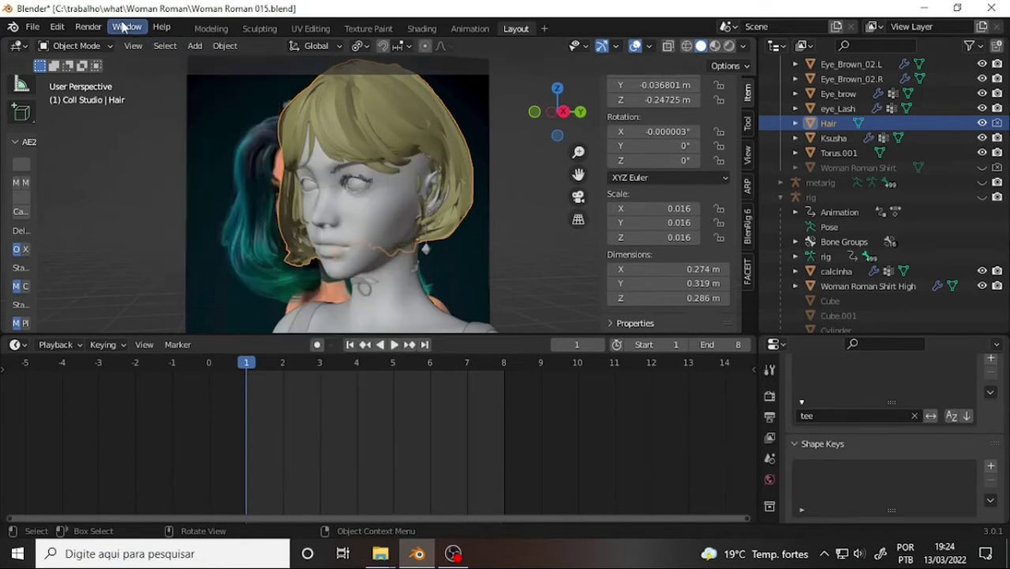
Put the Hair object into Edit Mode and bring up its context menu for separating the mesh.
click(81, 45)
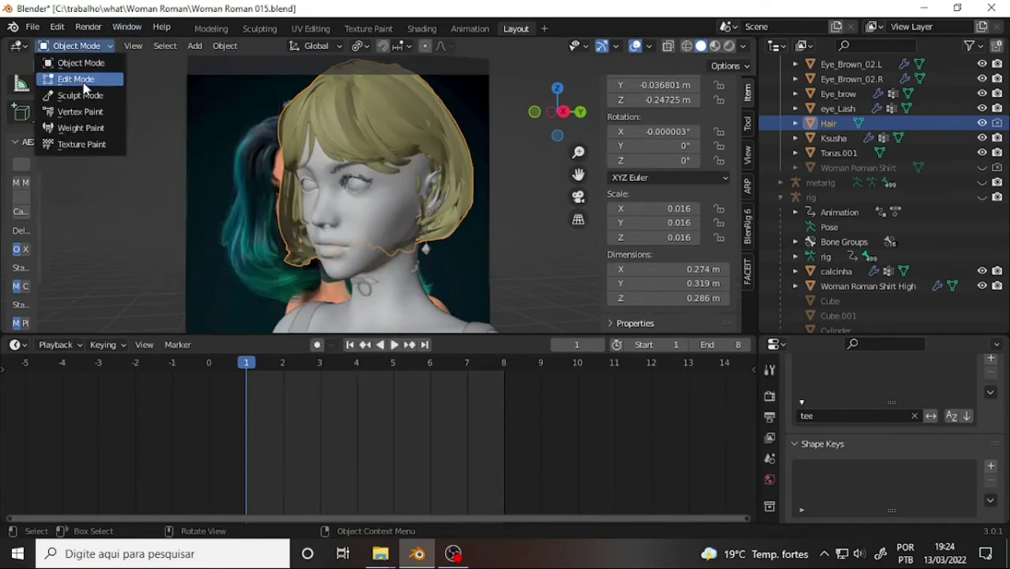
click(87, 79)
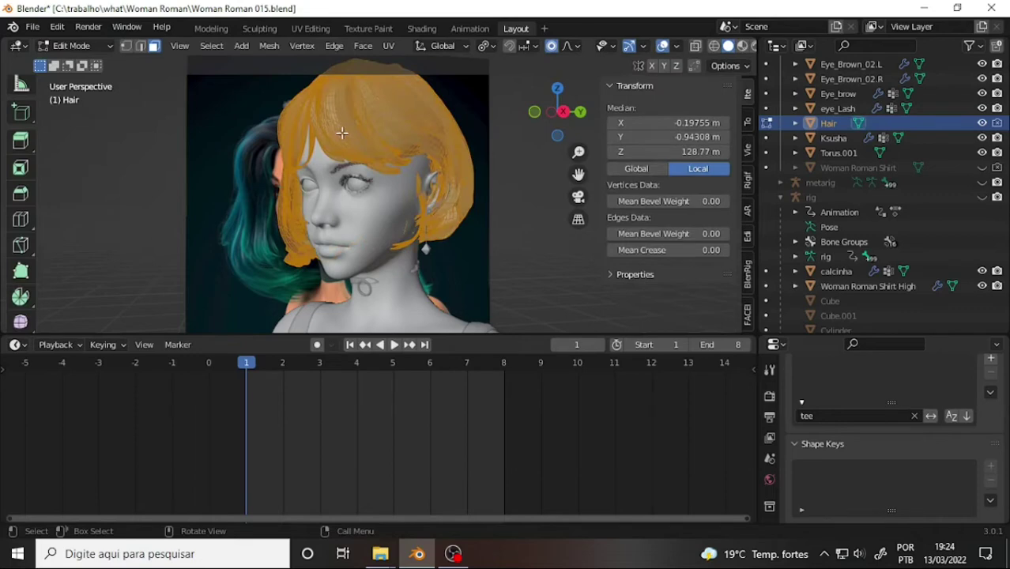
click(212, 47)
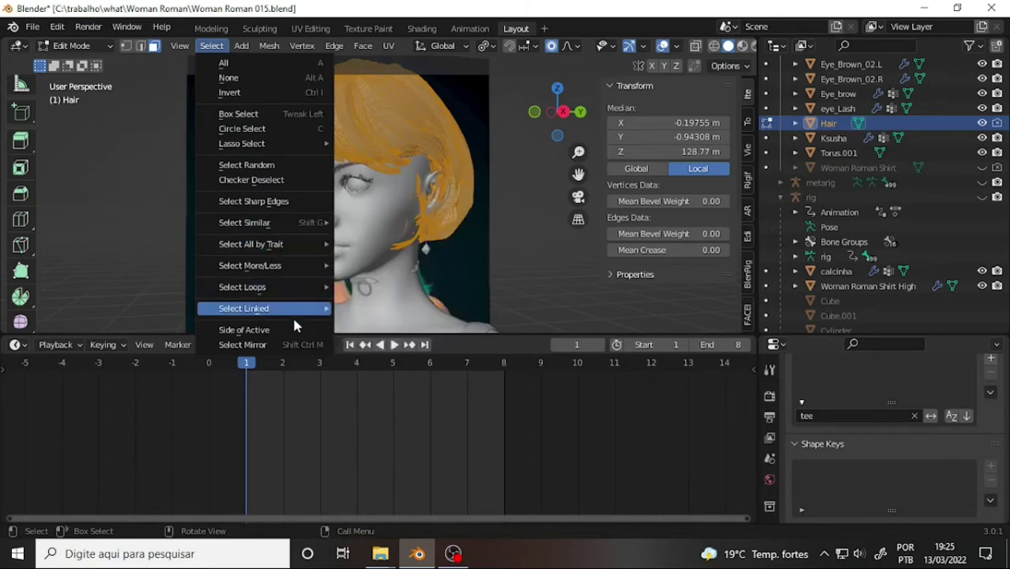
right_click(378, 97)
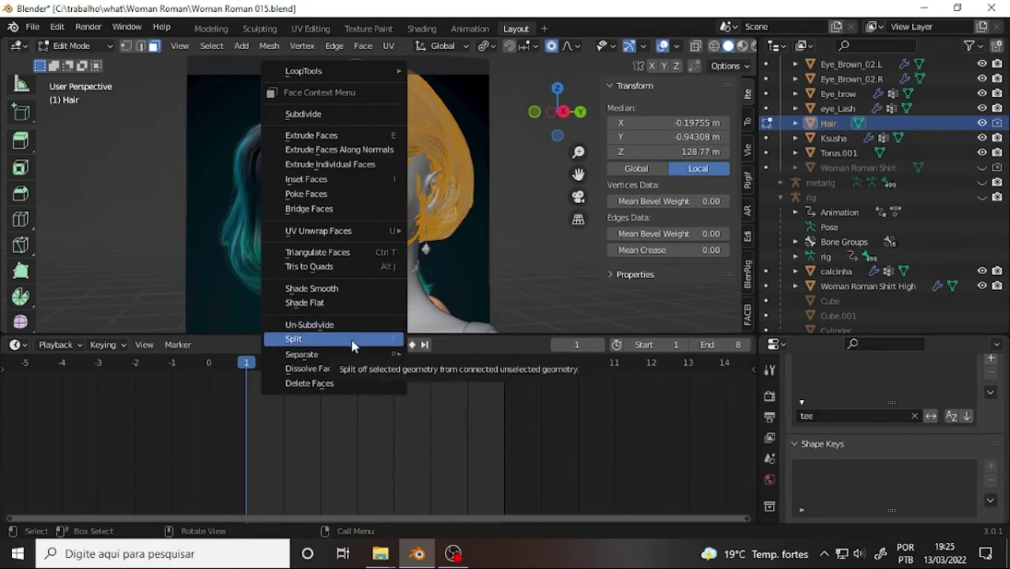
mouse_move(302, 355)
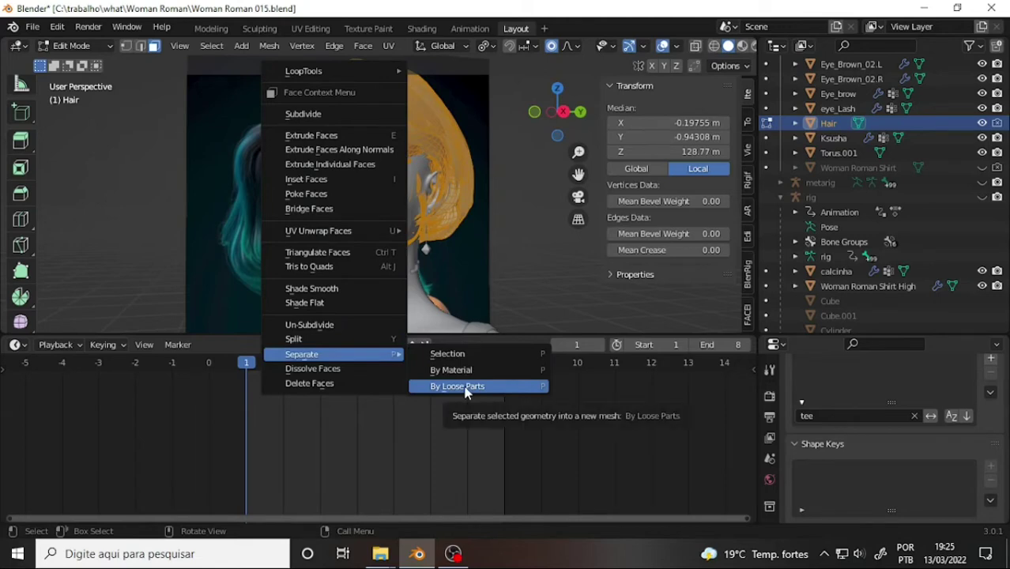
Separate the hair mesh by loose parts and return the animation to frame 1.
key(Return)
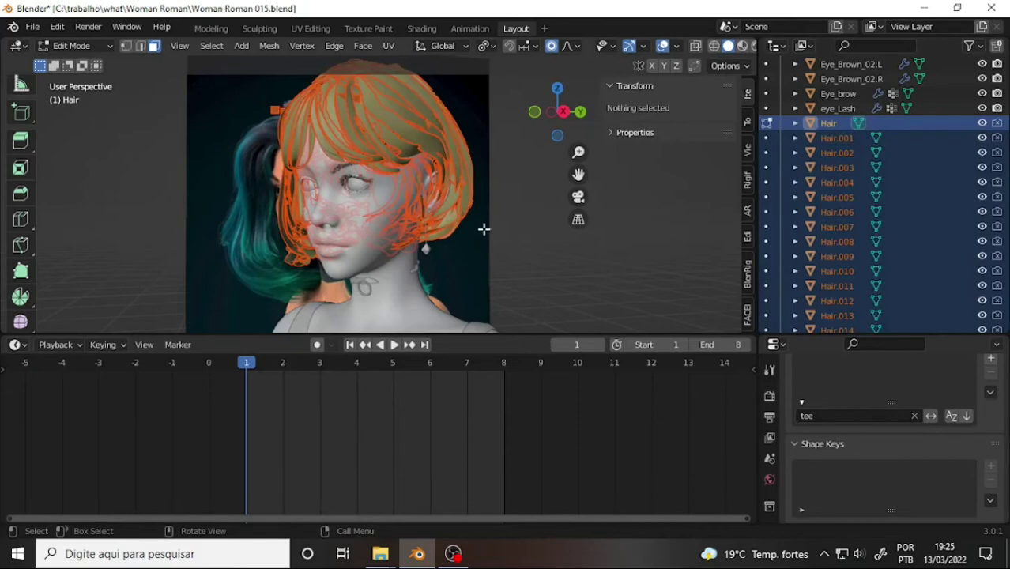
drag(257, 370, 286, 375)
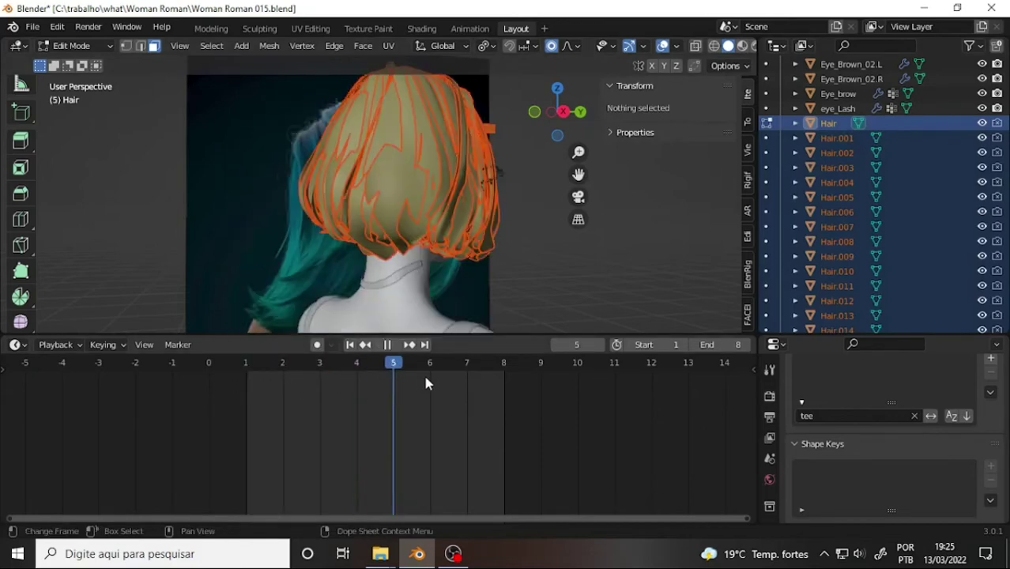
drag(490, 380, 248, 380)
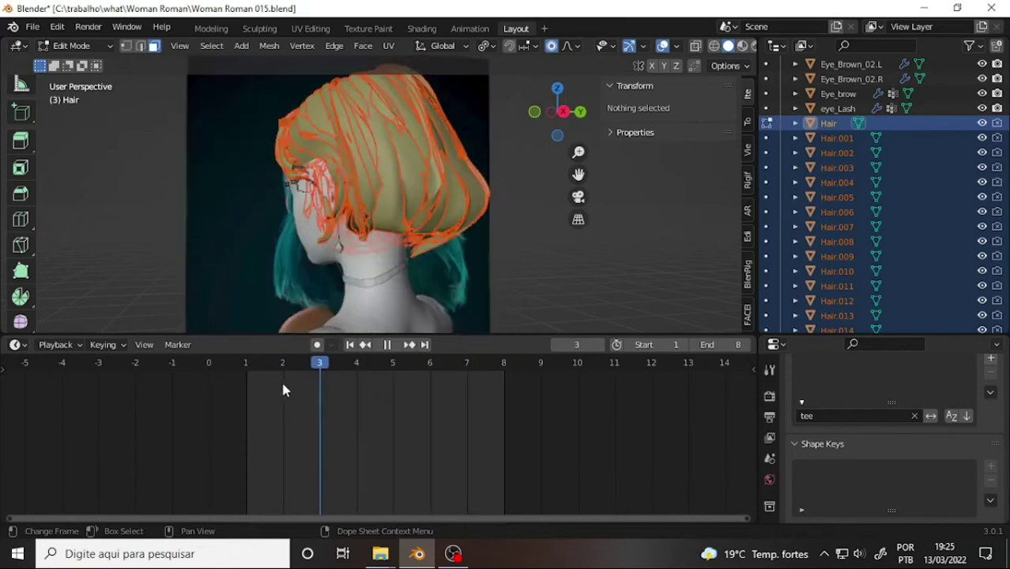
key(space)
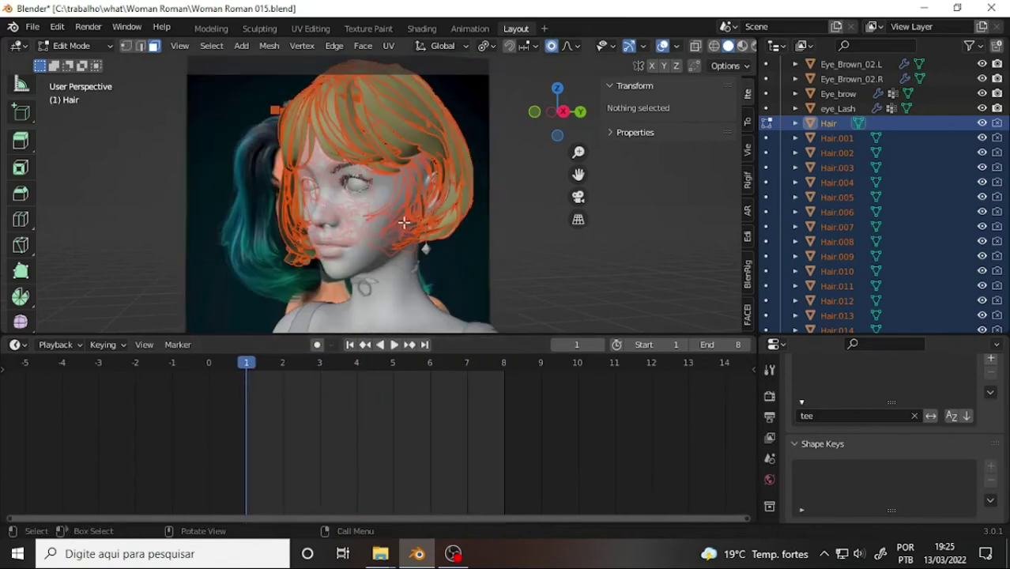
scroll(436, 191, down, 2)
scroll(436, 191, up, 4)
scroll(435, 191, down, 2)
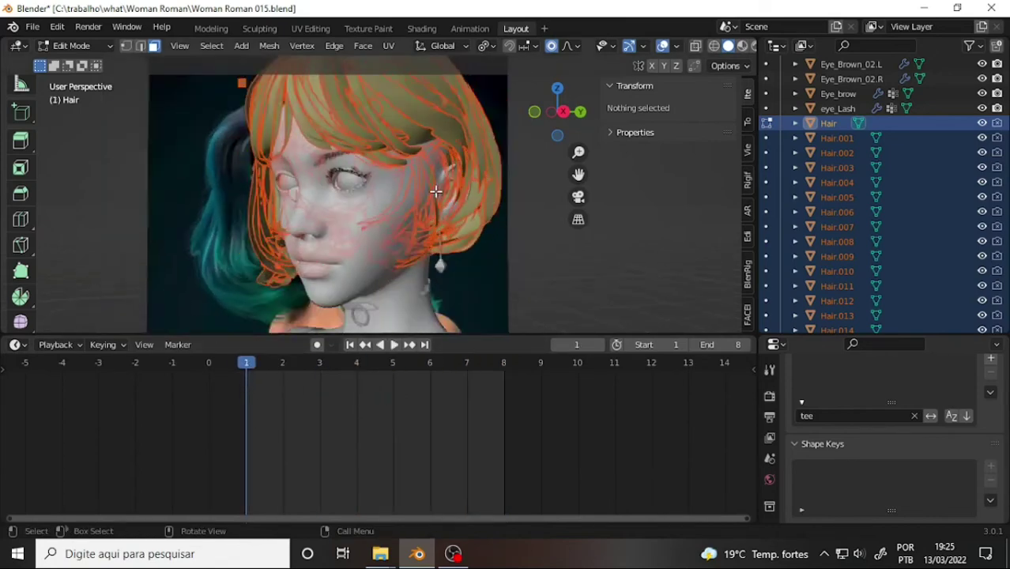
scroll(436, 192, down, 3)
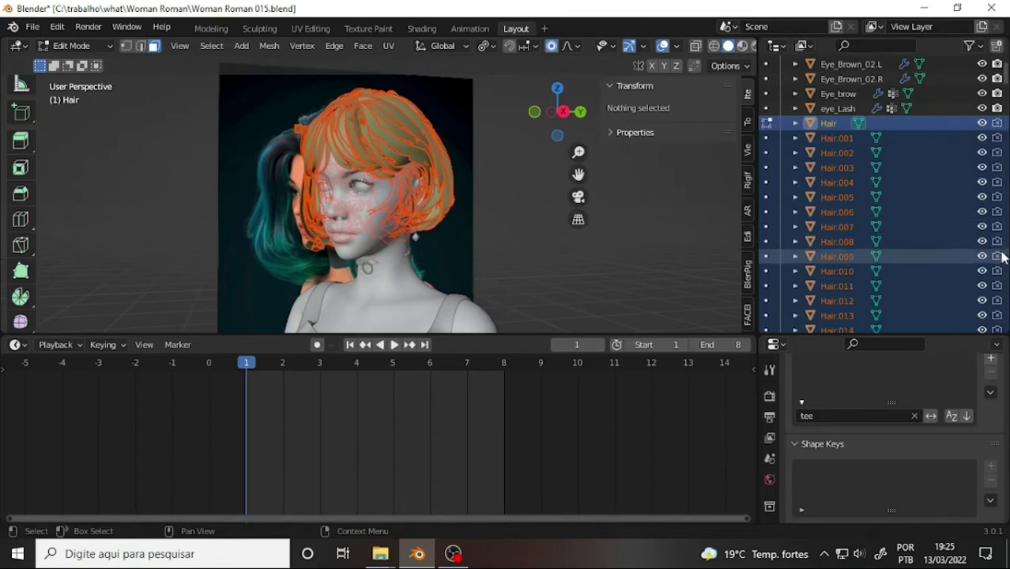
Enable rendering for the new strand objects from Hair.001 onward in the Outliner.
drag(998, 123, 997, 328)
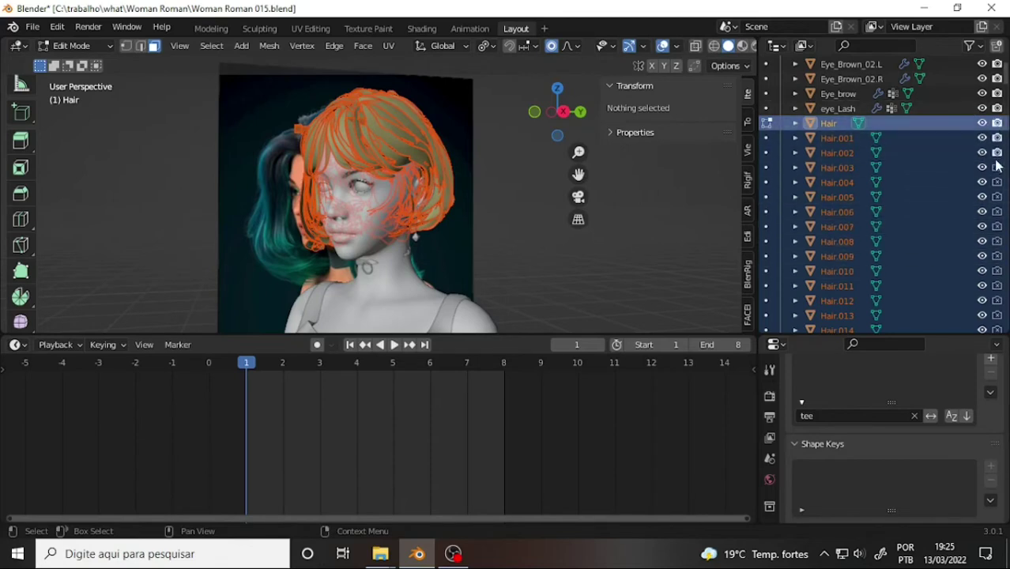
scroll(1004, 190, down, 5)
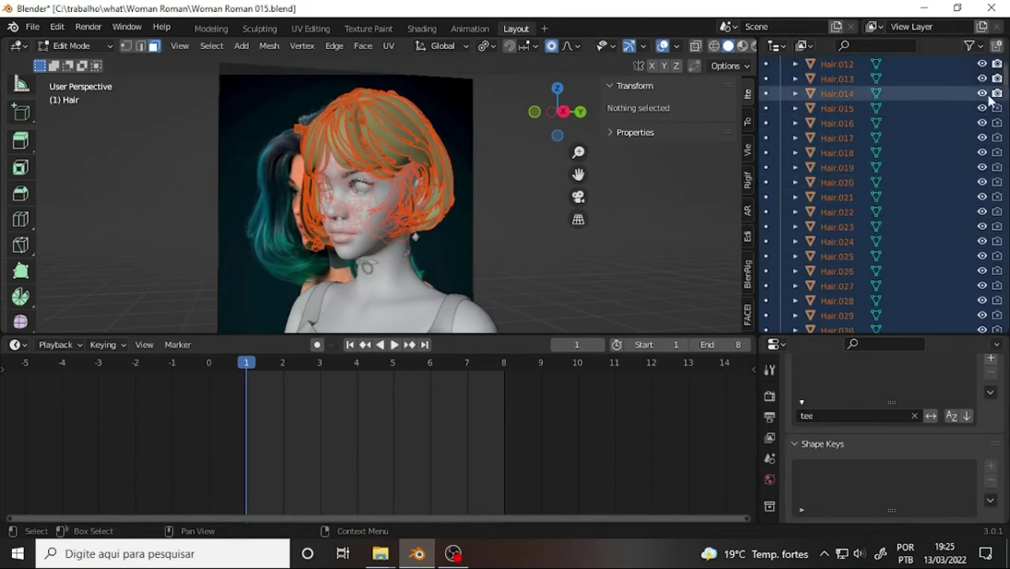
scroll(997, 261, down, 10)
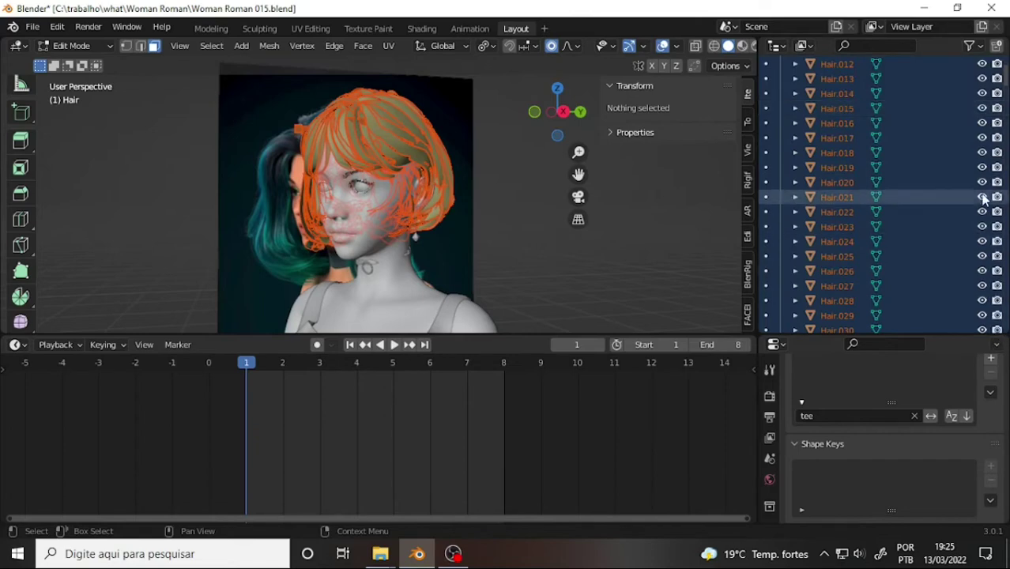
scroll(1004, 111, up, 3)
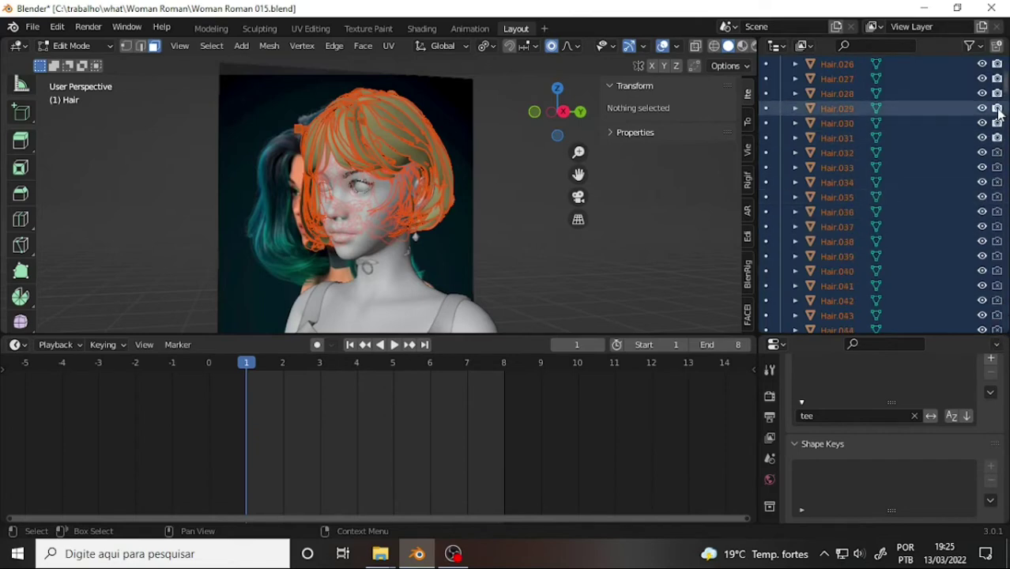
drag(998, 183, 1001, 328)
click(997, 168)
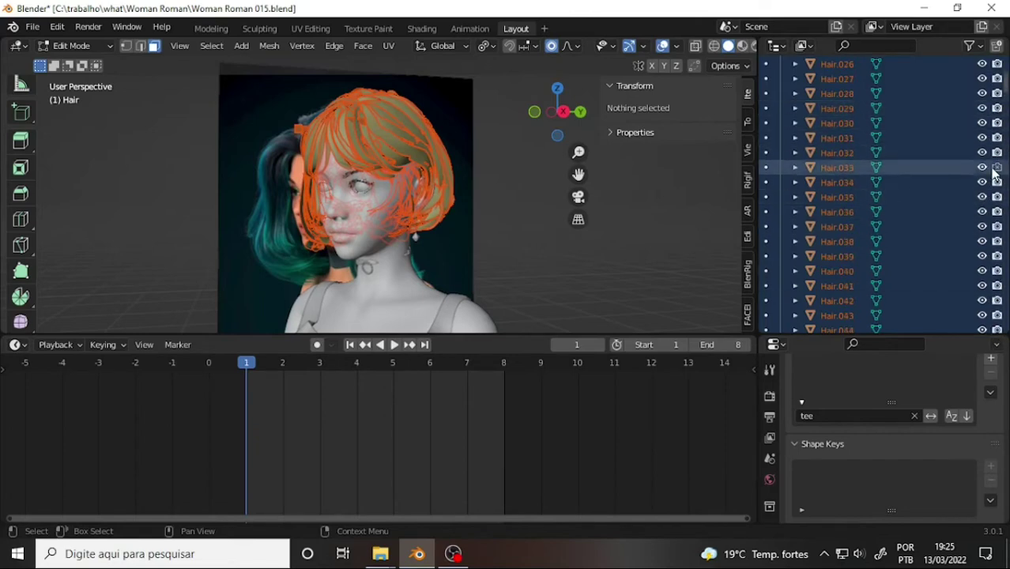
mouse_move(435, 159)
middle_down()
mouse_move(638, 156)
mouse_move(537, 158)
middle_up()
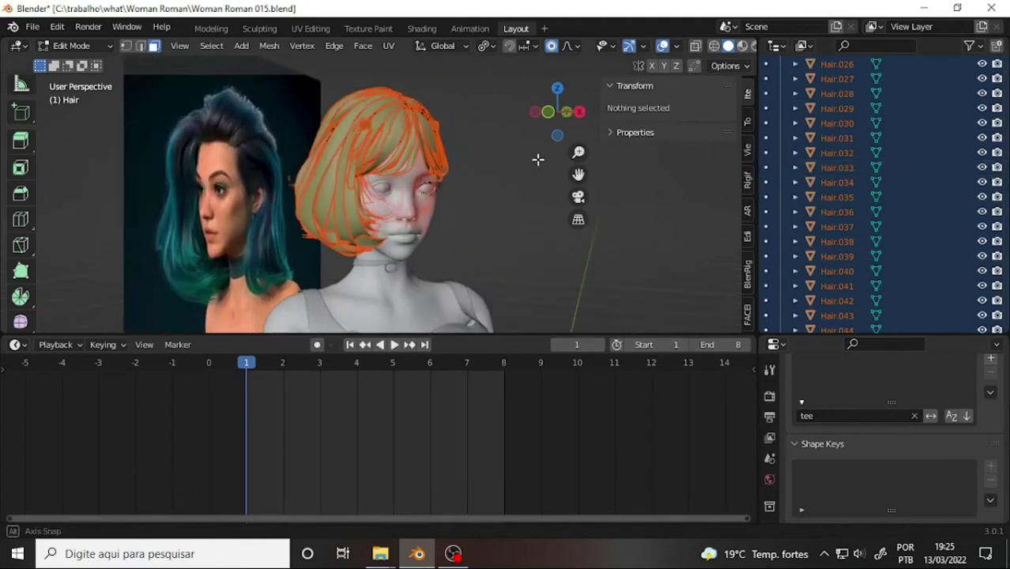
scroll(960, 122, up, 3)
scroll(960, 123, up, 2)
scroll(960, 123, up, 6)
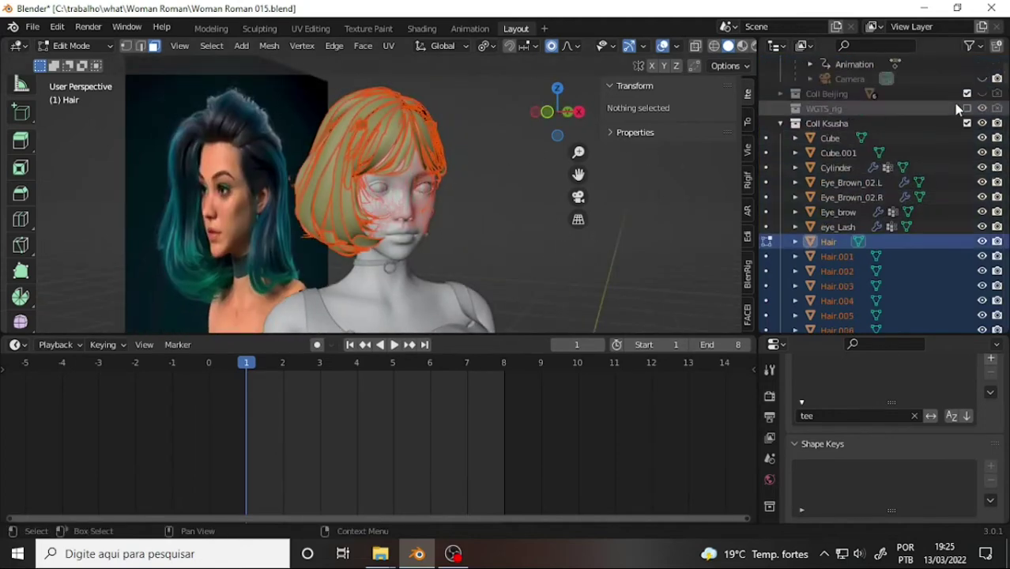
scroll(959, 127, down, 2)
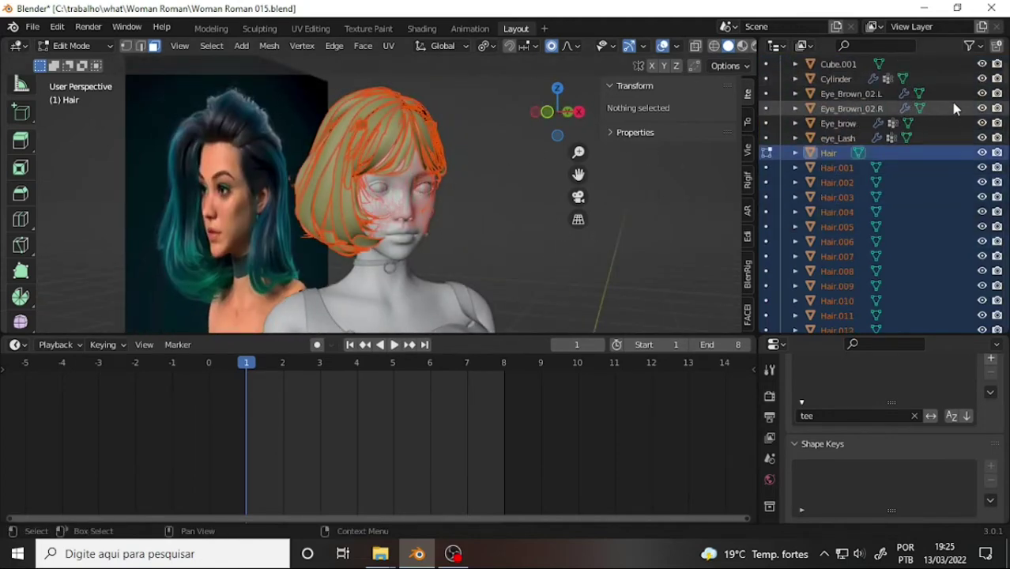
Hide strands Hair.002 through Hair.109 using the Outliner eye icons.
click(982, 181)
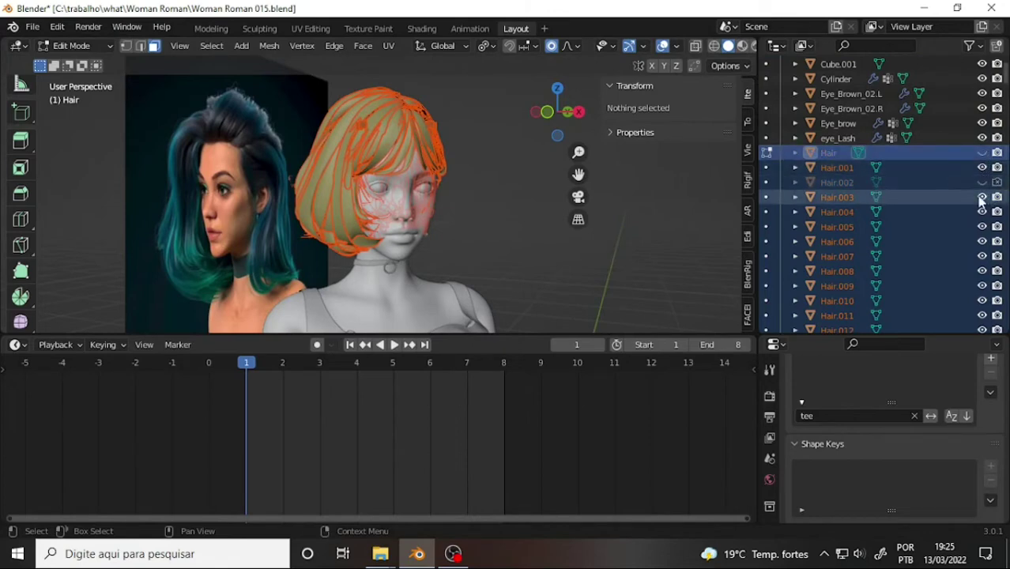
drag(982, 197, 993, 248)
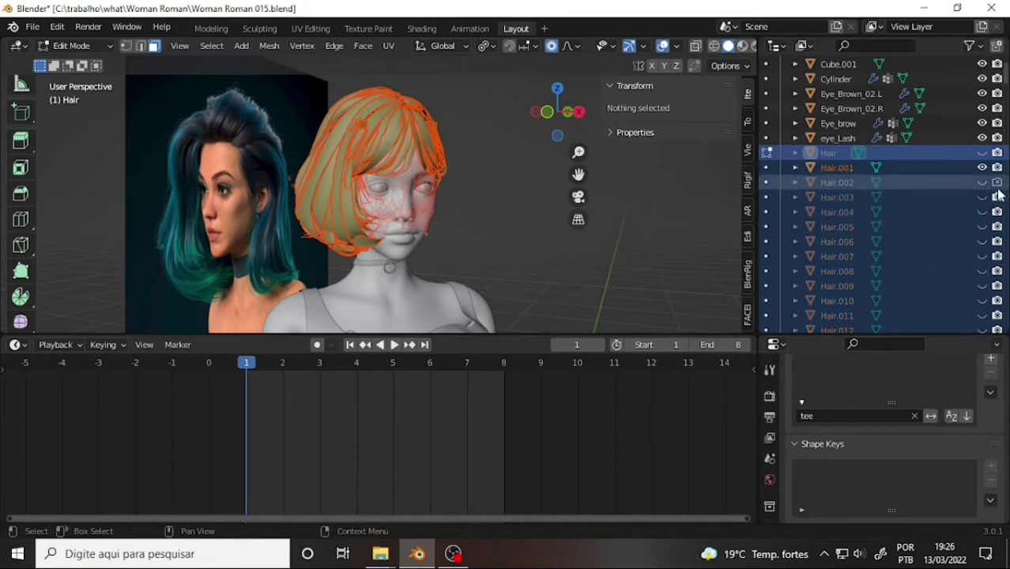
scroll(989, 250, down, 5)
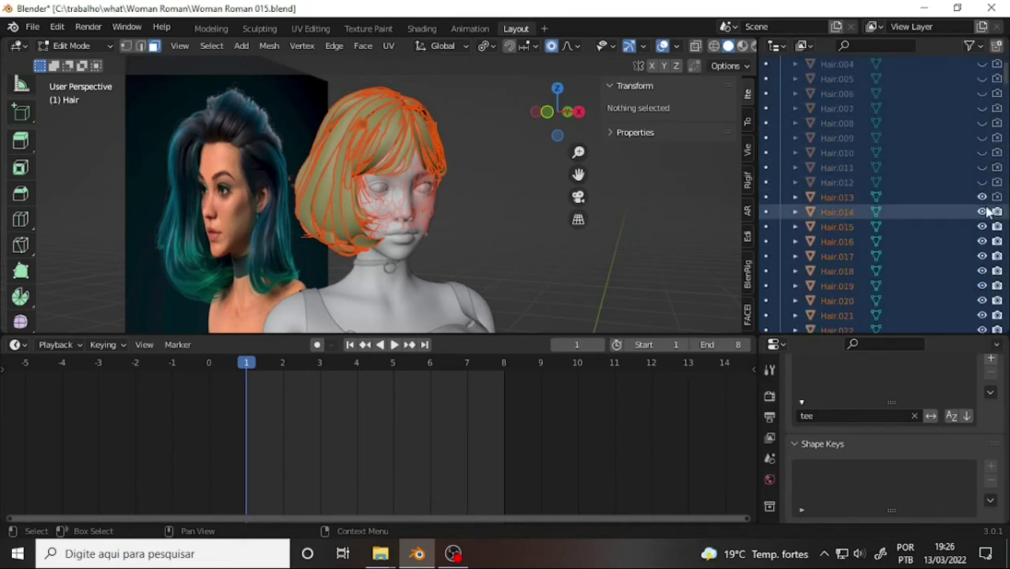
mouse_move(982, 212)
mouse_down()
mouse_move(983, 197)
mouse_move(982, 330)
mouse_up()
scroll(965, 237, down, 6)
click(982, 168)
drag(982, 183, 975, 211)
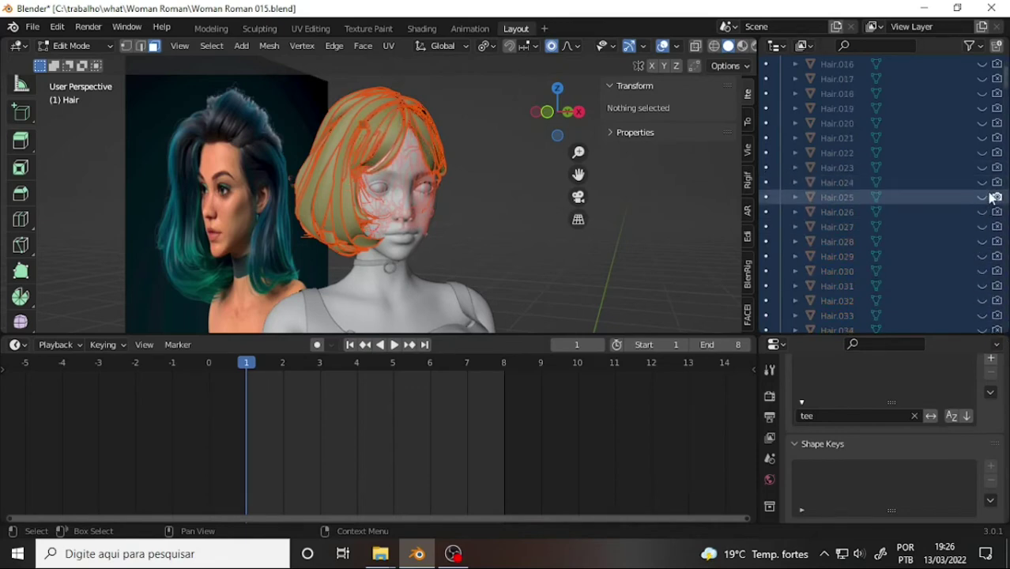
scroll(973, 222, down, 8)
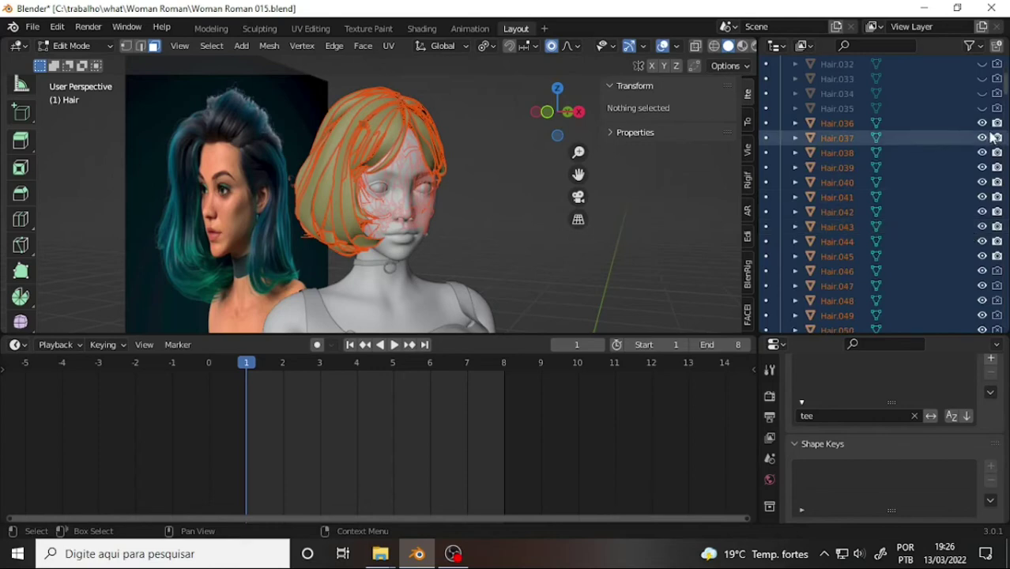
drag(983, 124, 986, 132)
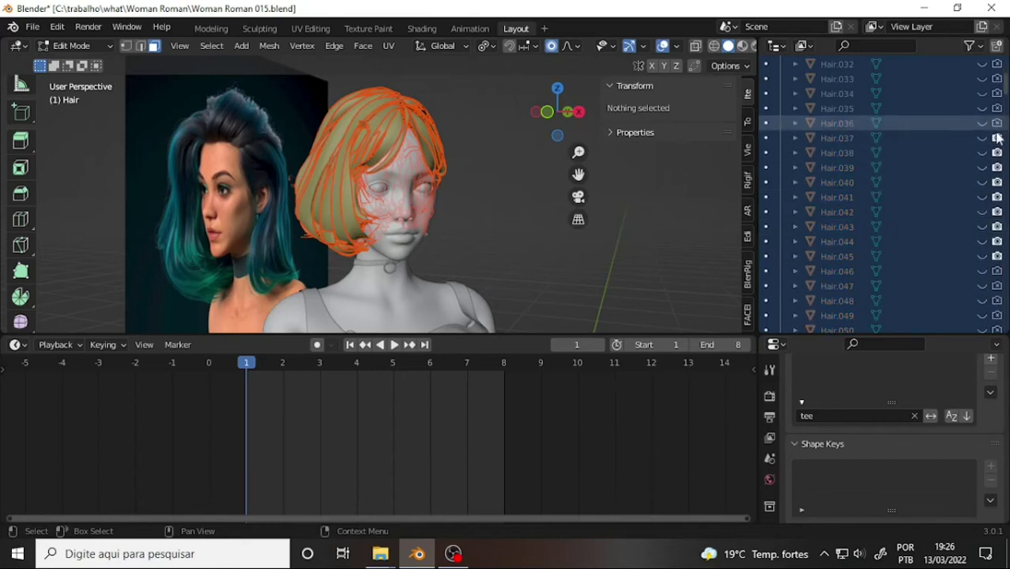
scroll(960, 174, down, 8)
drag(982, 123, 982, 328)
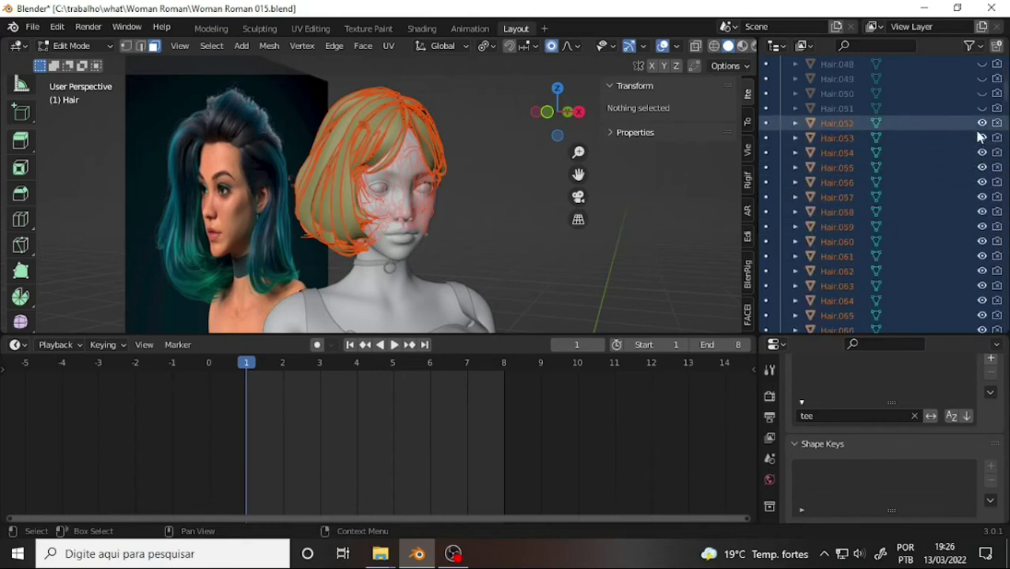
scroll(952, 196, down, 8)
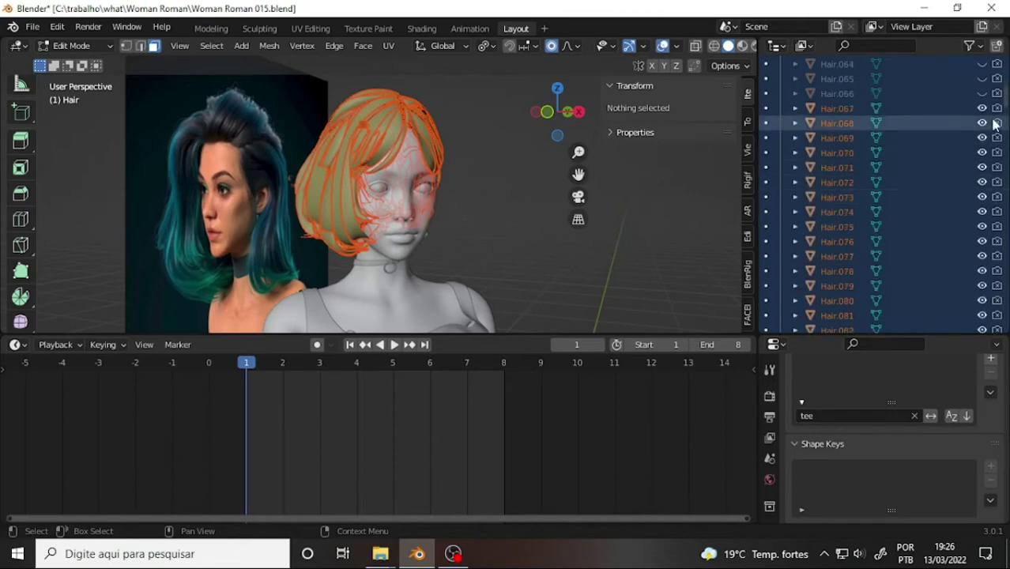
drag(982, 109, 992, 330)
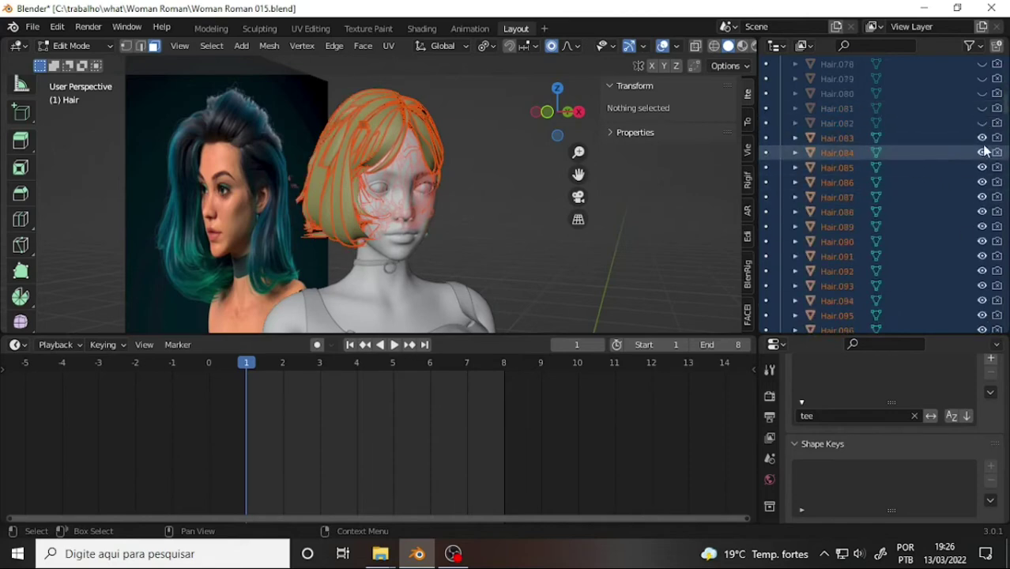
drag(982, 139, 983, 316)
scroll(968, 151, down, 5)
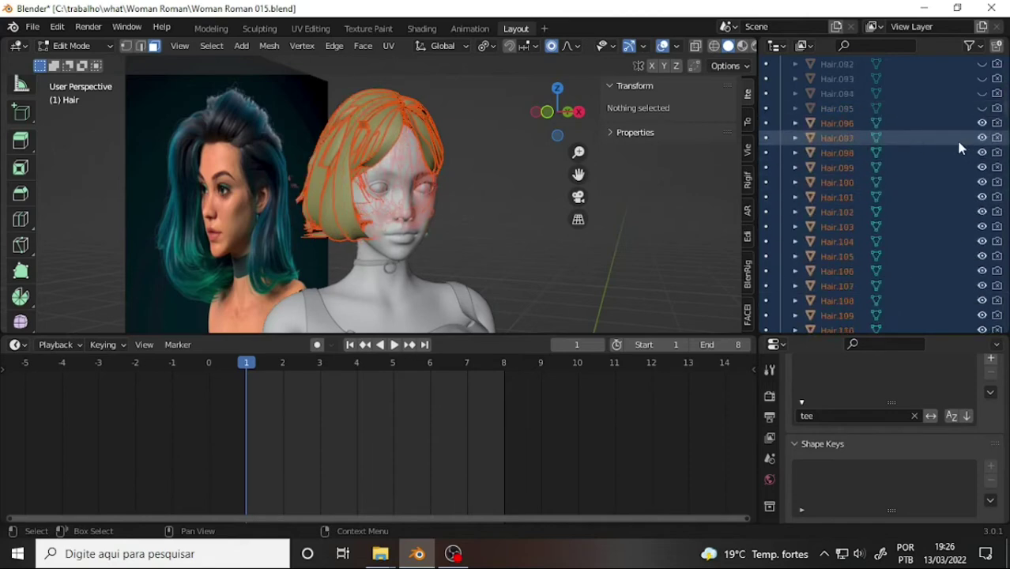
drag(982, 138, 982, 316)
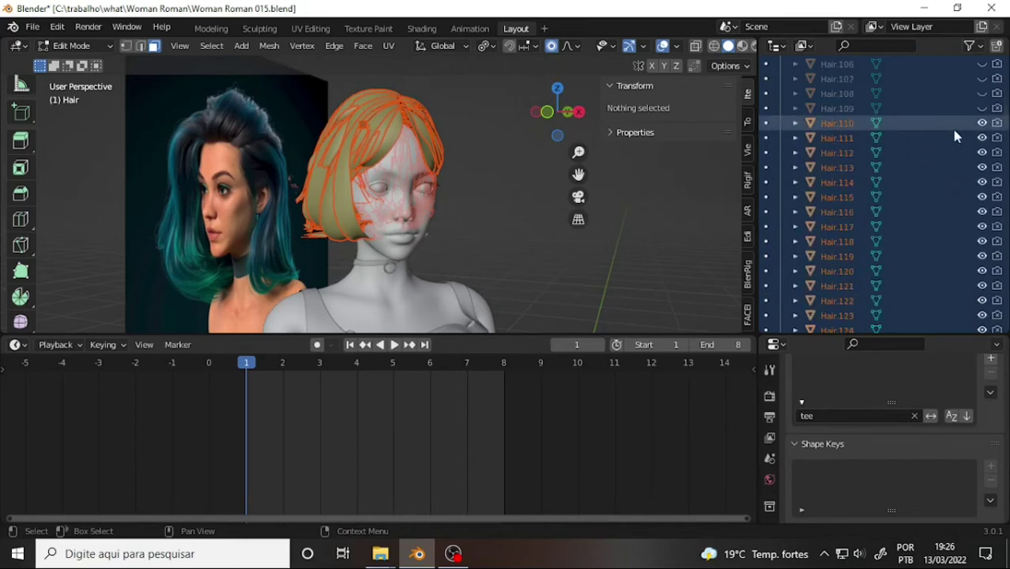
Keep hiding strands further down the list through Hair.237, leaving only a few visible.
scroll(969, 83, down, 1)
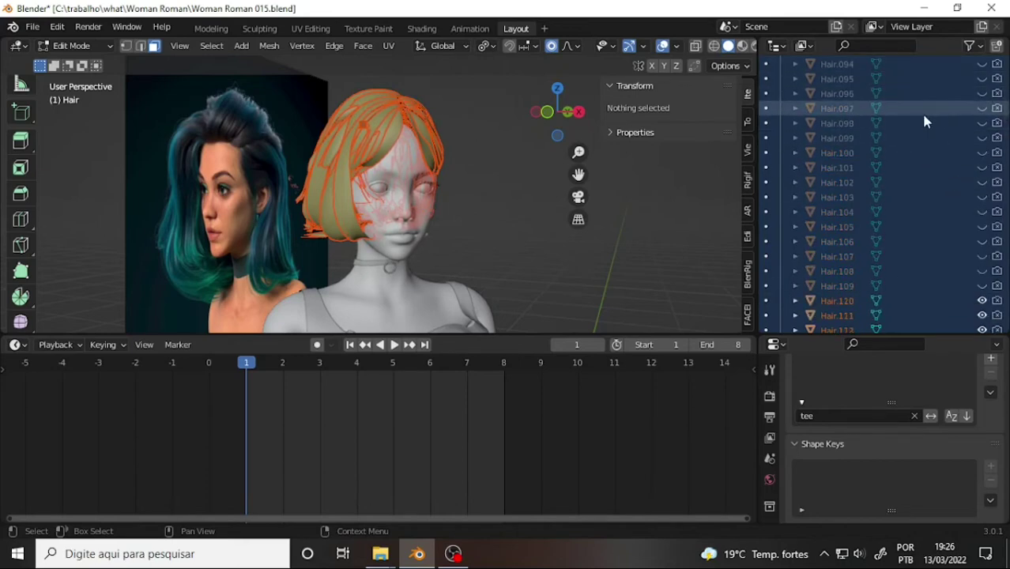
scroll(925, 119, down, 6)
scroll(929, 91, up, 2)
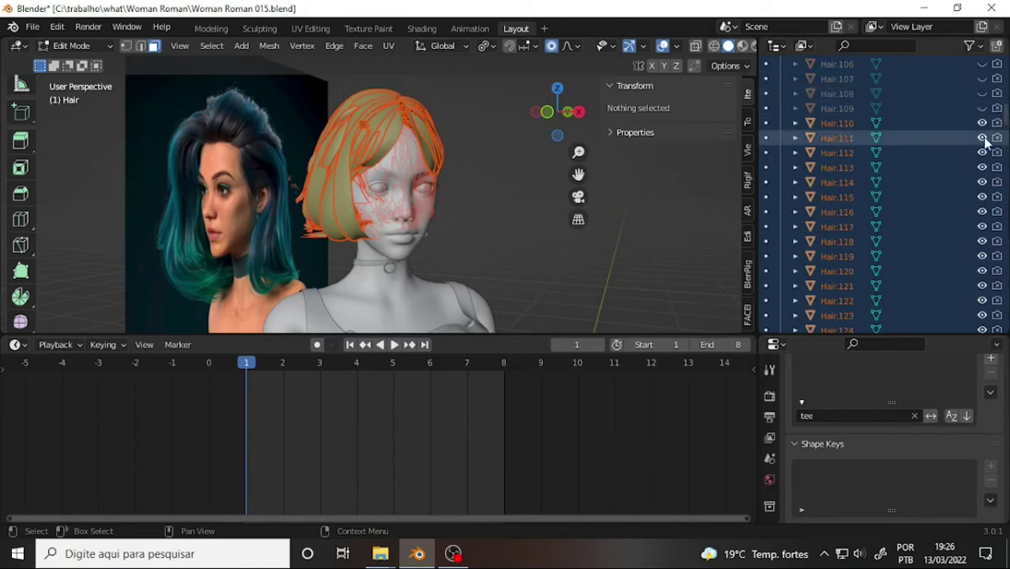
drag(983, 123, 992, 335)
scroll(988, 238, down, 4)
scroll(988, 206, down, 2)
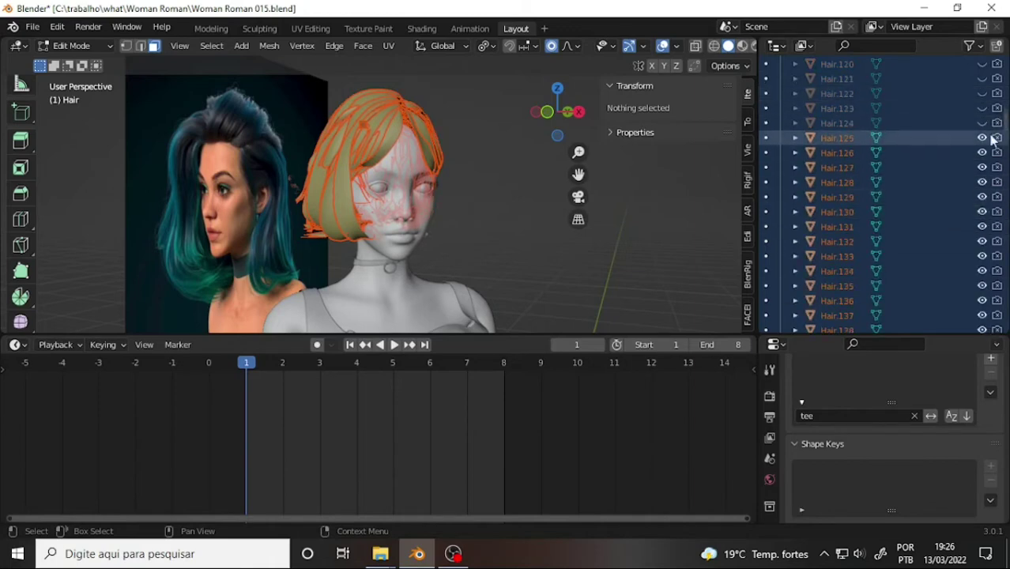
drag(982, 138, 983, 330)
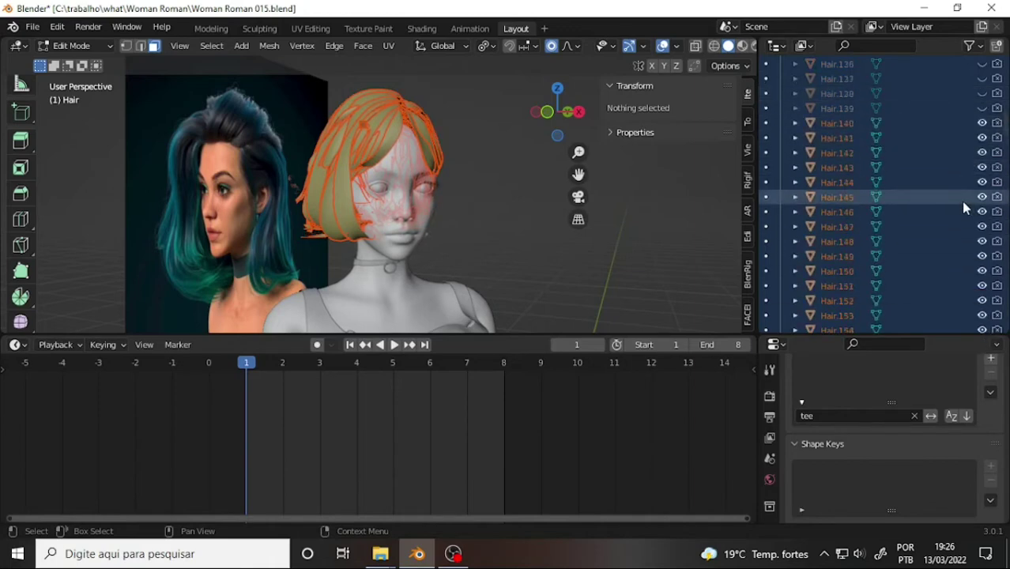
scroll(982, 127, down, 5)
drag(983, 124, 985, 324)
scroll(968, 204, down, 5)
drag(983, 139, 988, 330)
scroll(987, 197, down, 5)
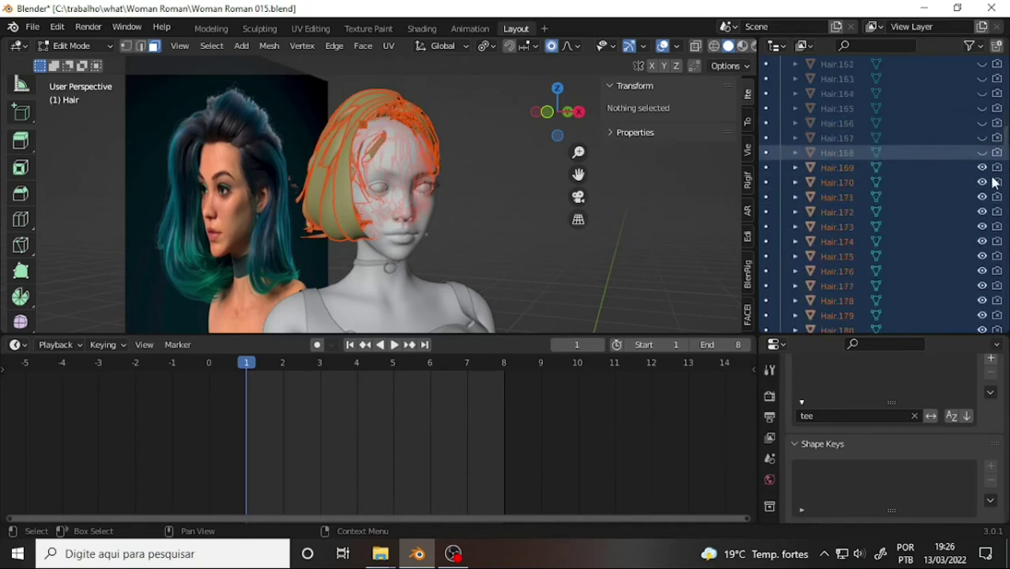
drag(982, 109, 984, 324)
scroll(954, 147, down, 5)
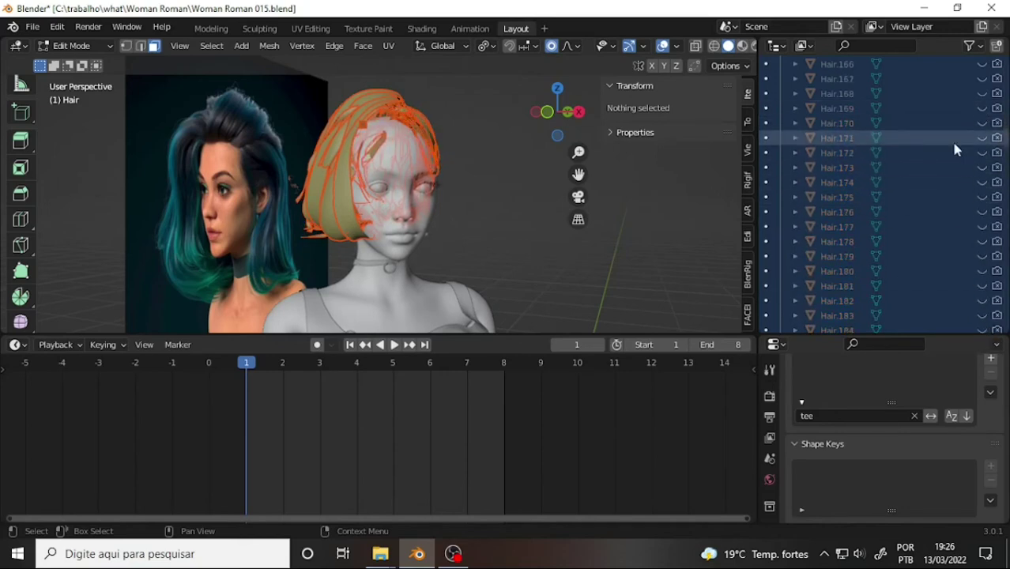
drag(982, 108, 984, 328)
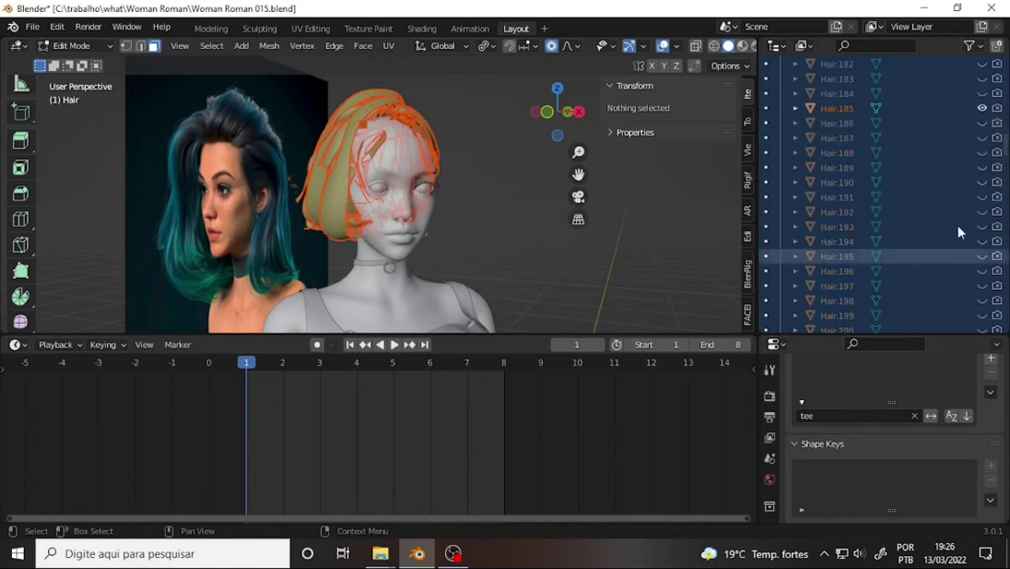
scroll(957, 158, down, 6)
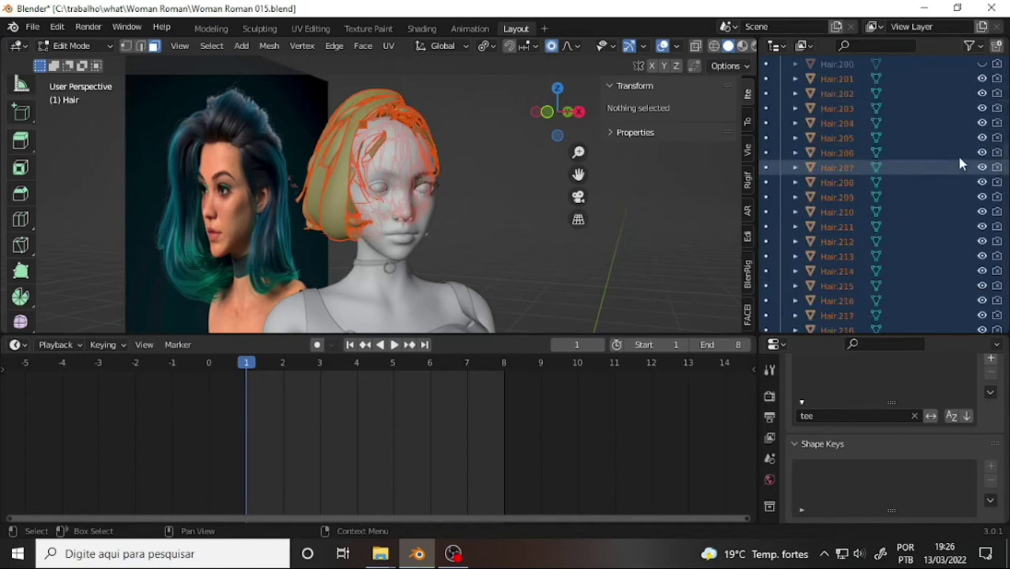
drag(983, 64, 984, 316)
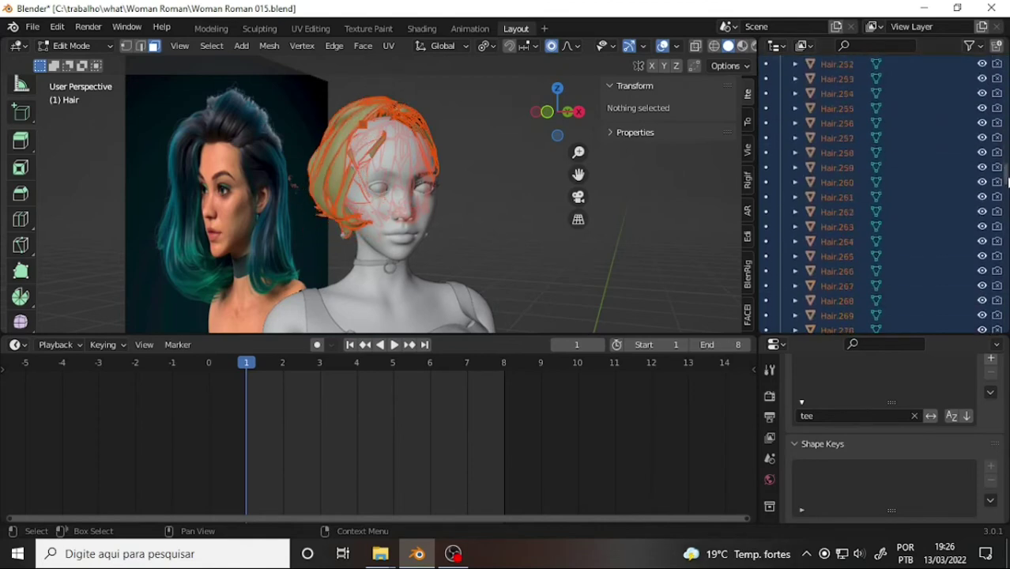
drag(1006, 154, 1007, 197)
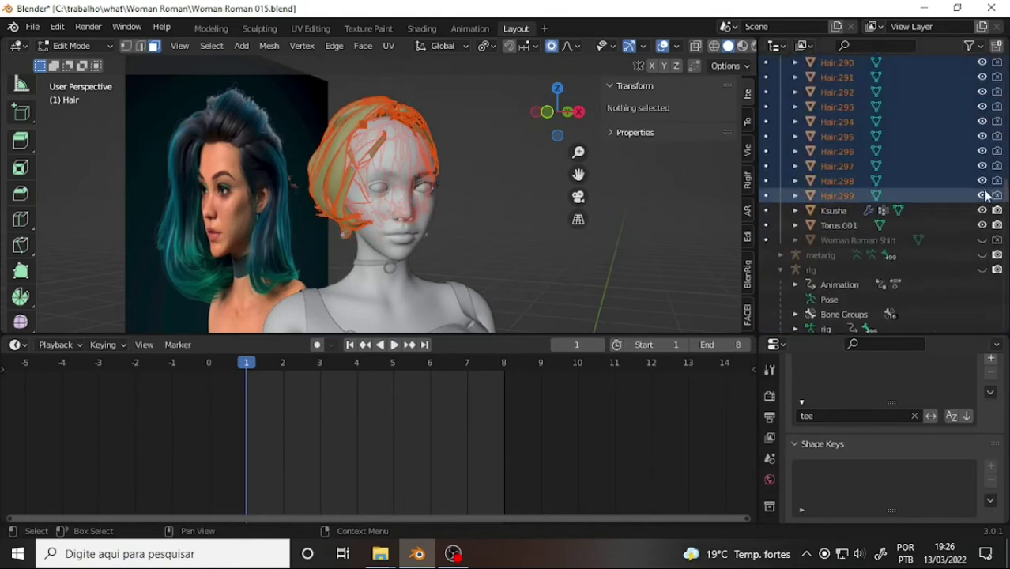
scroll(965, 168, up, 5)
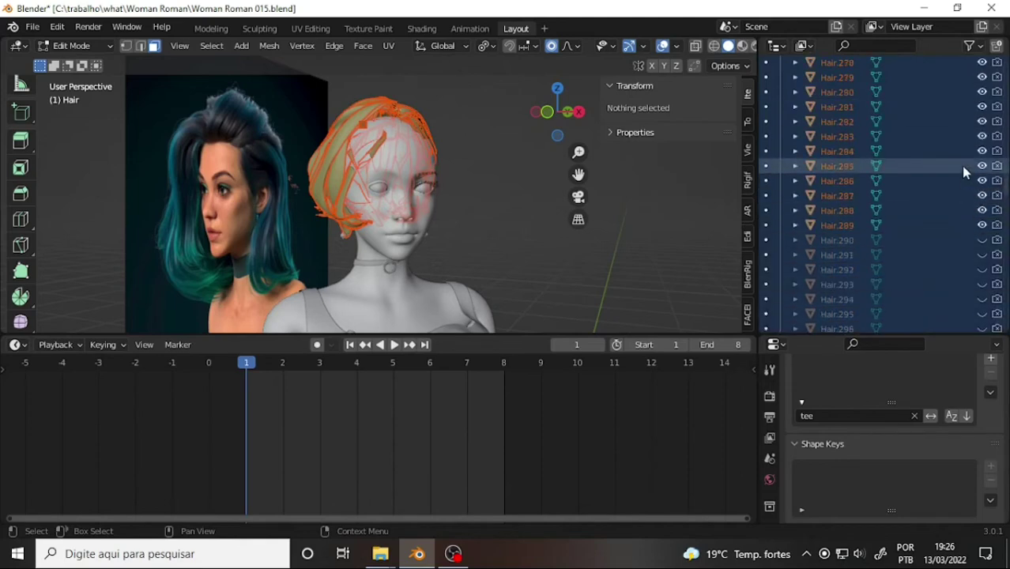
mouse_move(983, 227)
mouse_down()
mouse_move(983, 213)
mouse_move(984, 243)
mouse_move(998, 180)
mouse_up()
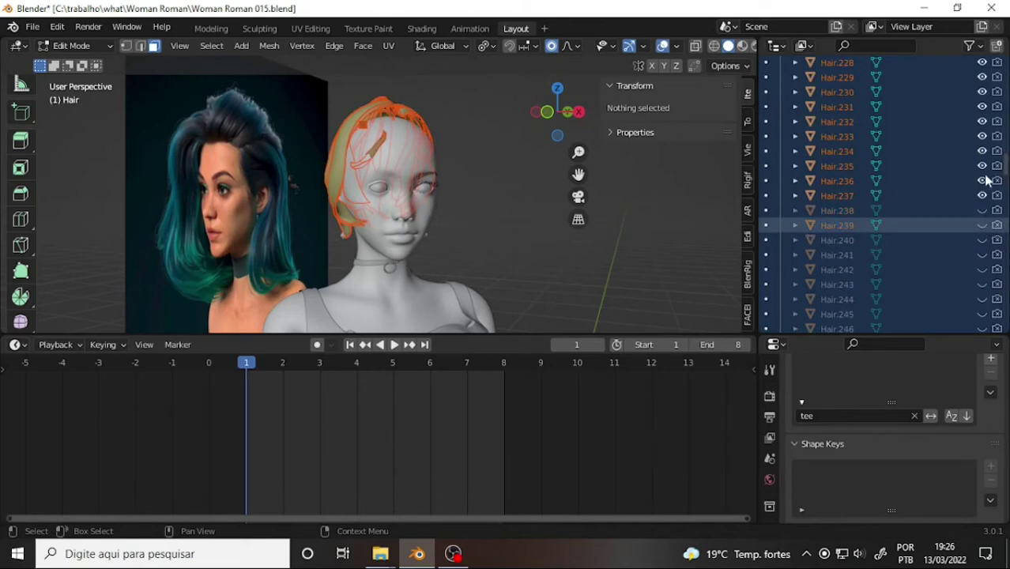
mouse_move(986, 181)
mouse_down()
mouse_move(983, 242)
mouse_move(984, 120)
mouse_up()
scroll(480, 106, up, 3)
Check the head from the front and right views, then orbit and pan so it faces forward.
scroll(450, 102, down, 3)
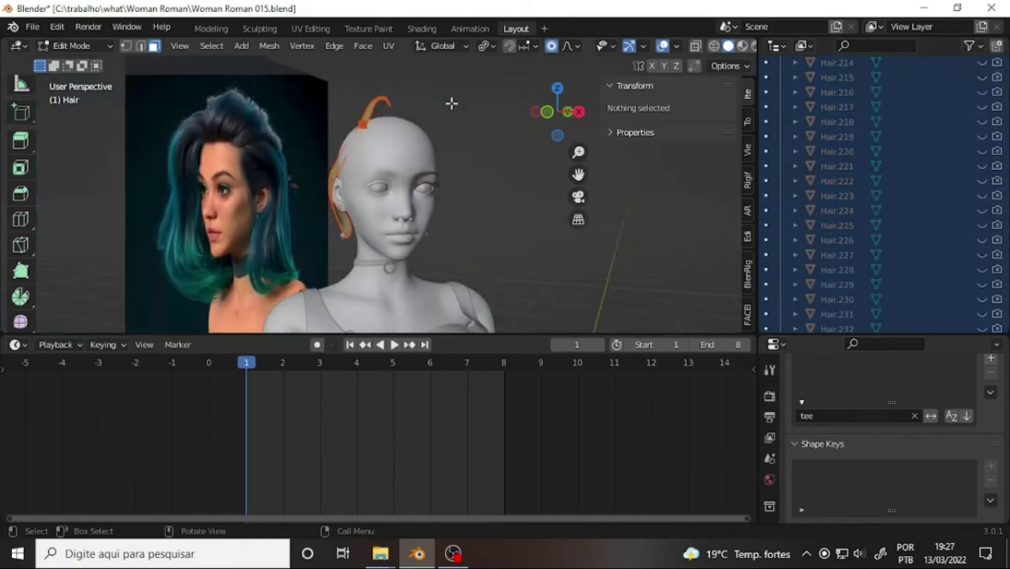
scroll(451, 104, up, 2)
key(KP_1)
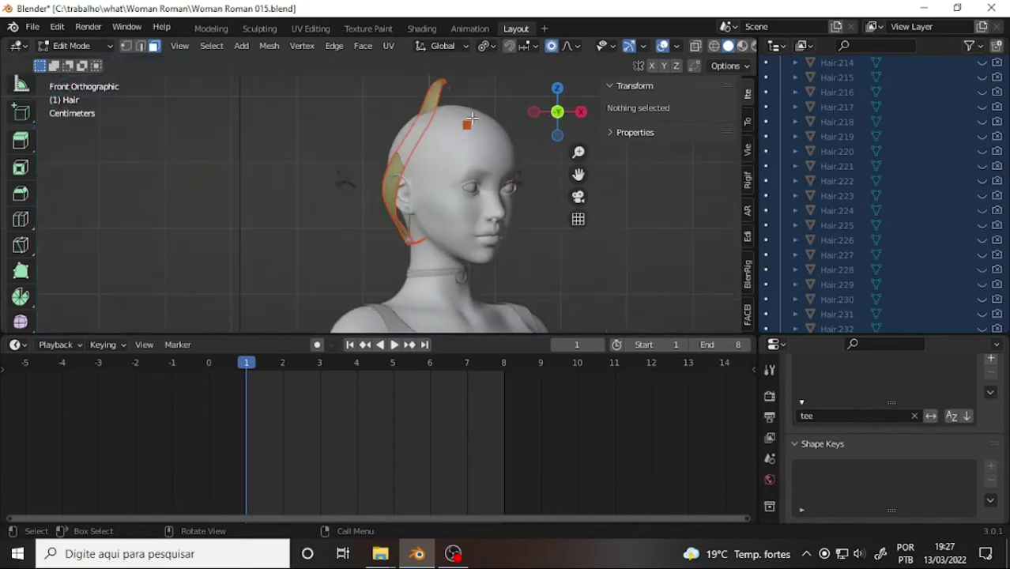
key(KP_3)
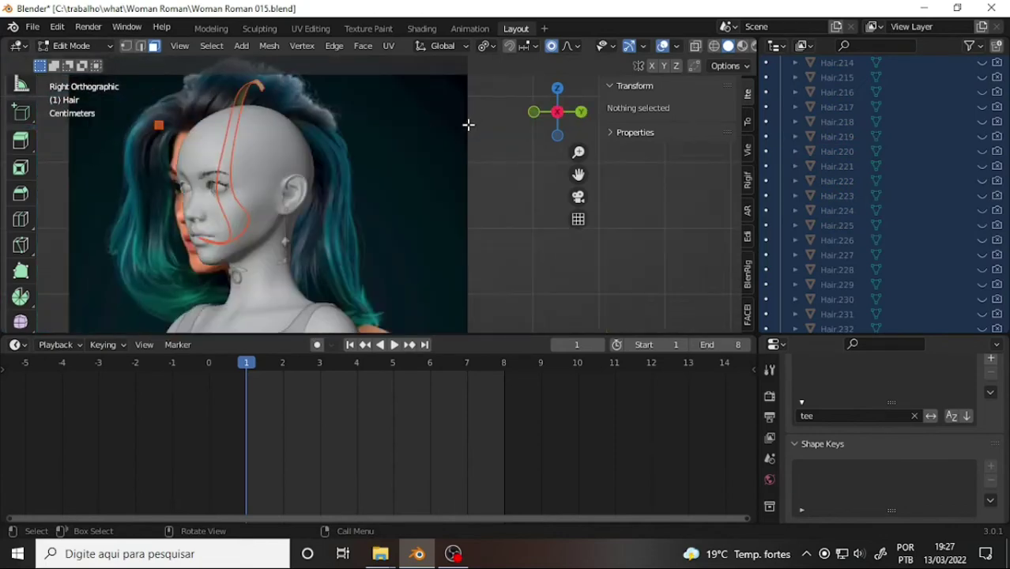
mouse_move(262, 171)
middle_down()
mouse_move(349, 183)
mouse_move(396, 173)
mouse_move(383, 169)
middle_up()
drag(583, 177, 366, 223)
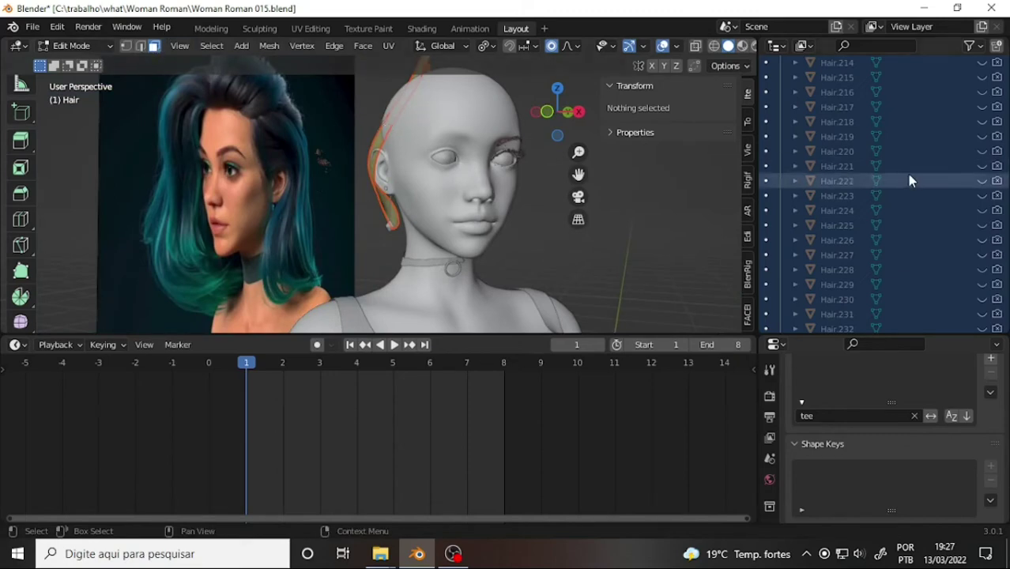
scroll(901, 172, up, 10)
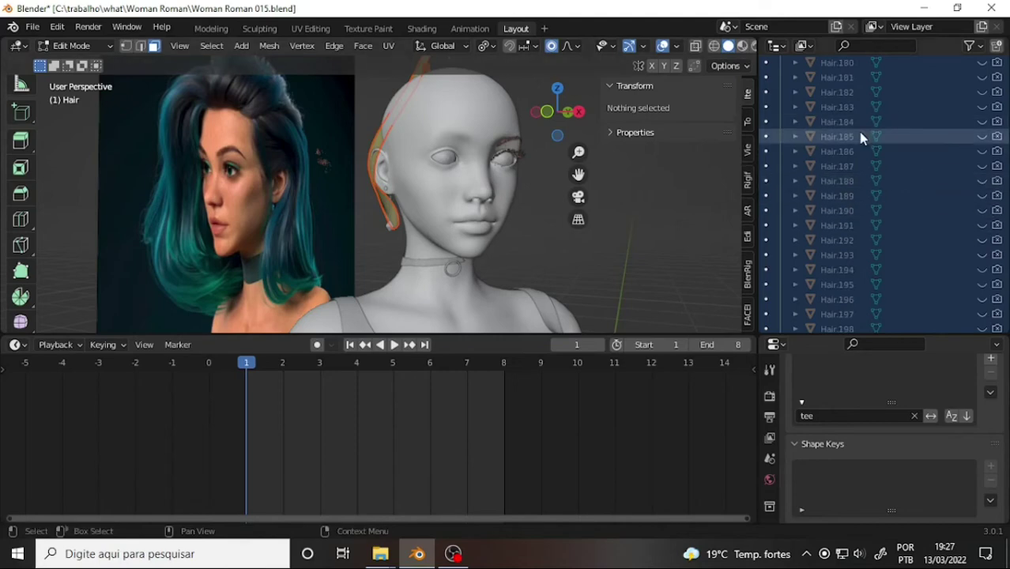
scroll(845, 128, up, 9)
Return to Object Mode and select the Hair.052 strand beside the head.
click(80, 46)
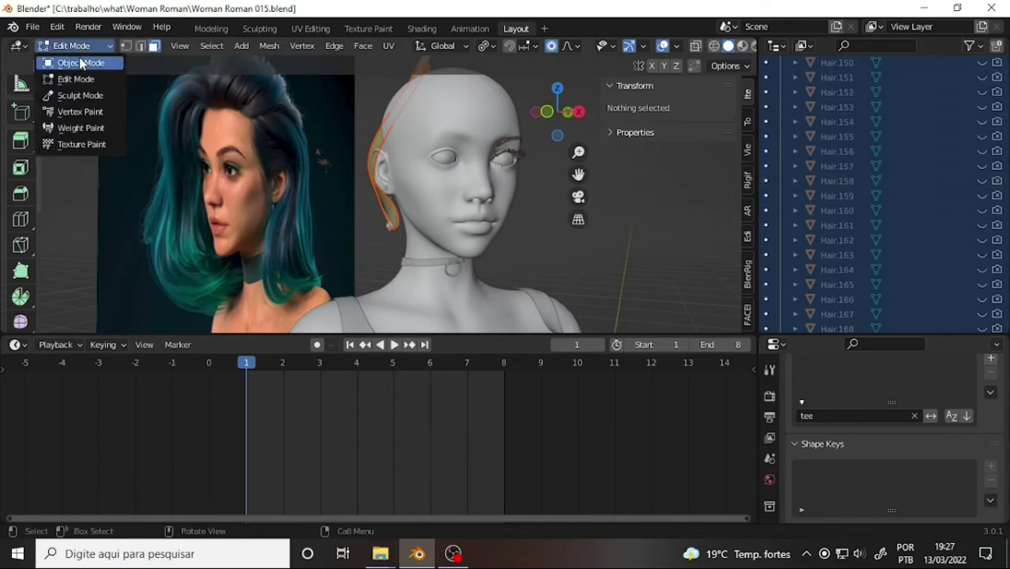
click(79, 61)
click(383, 140)
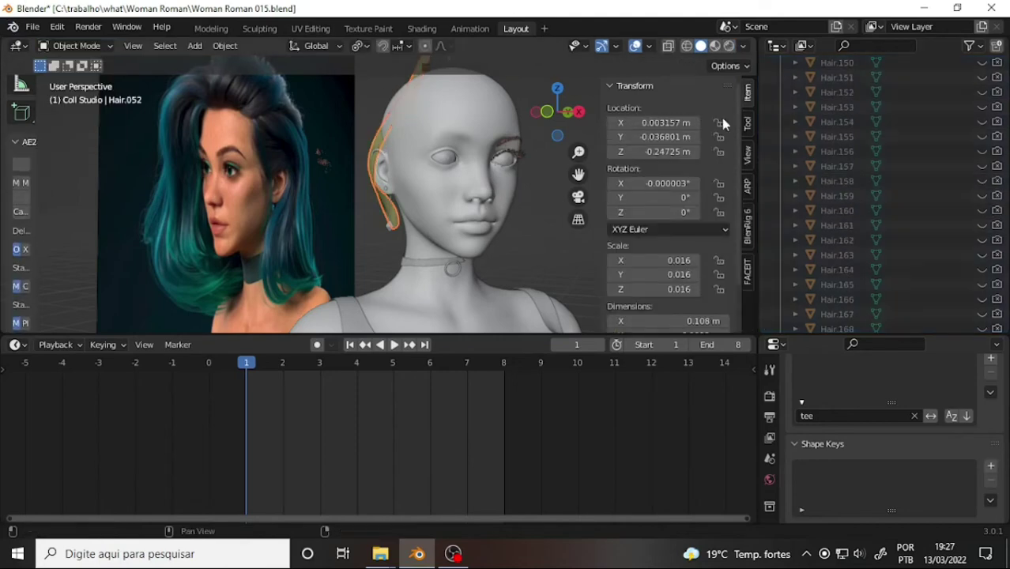
scroll(949, 67, up, 10)
scroll(933, 94, up, 10)
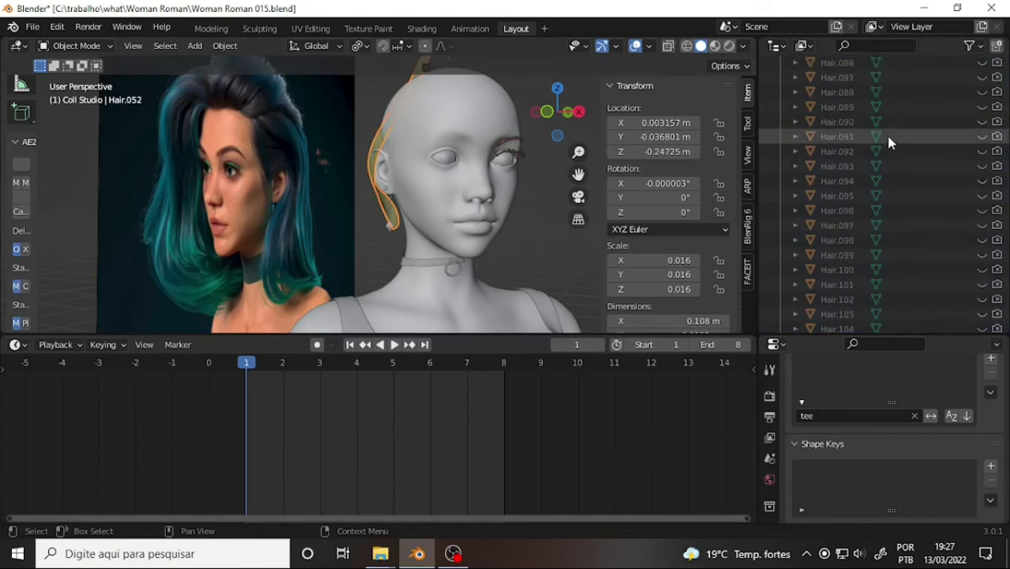
scroll(1000, 158, up, 5)
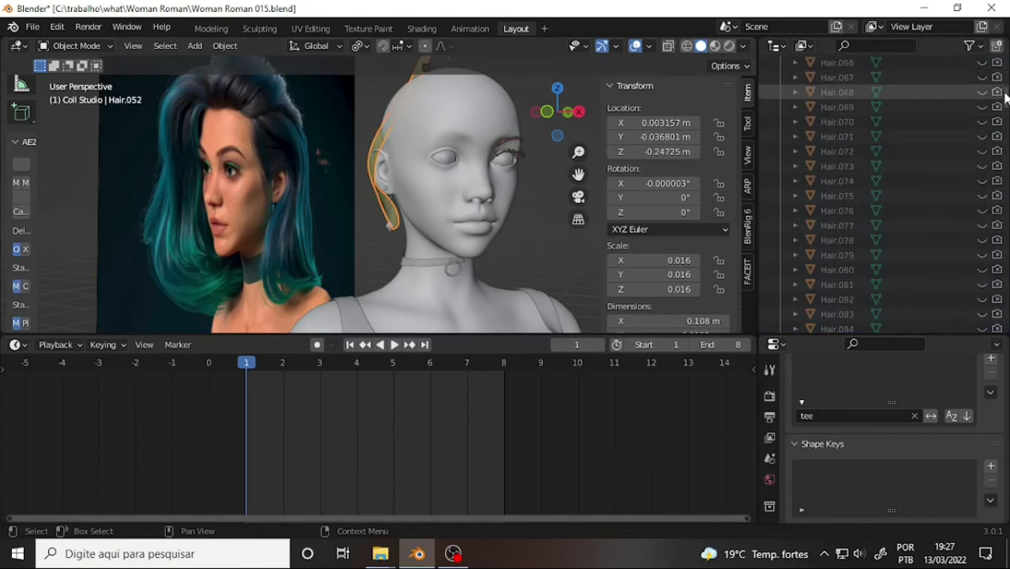
Reselect Hair.052 in the viewport and switch it into Edit Mode.
drag(1005, 104, 1005, 65)
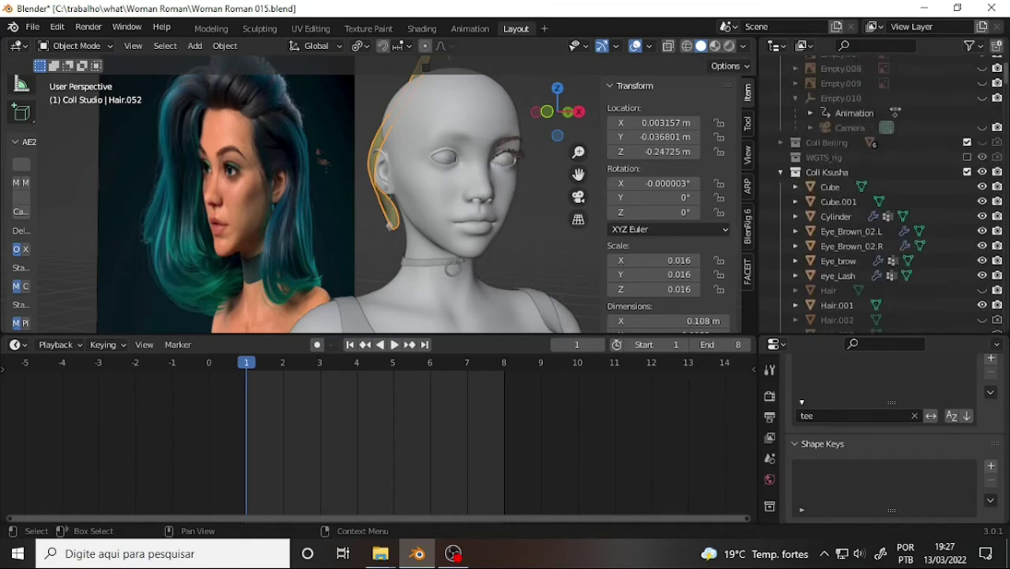
scroll(893, 158, up, 5)
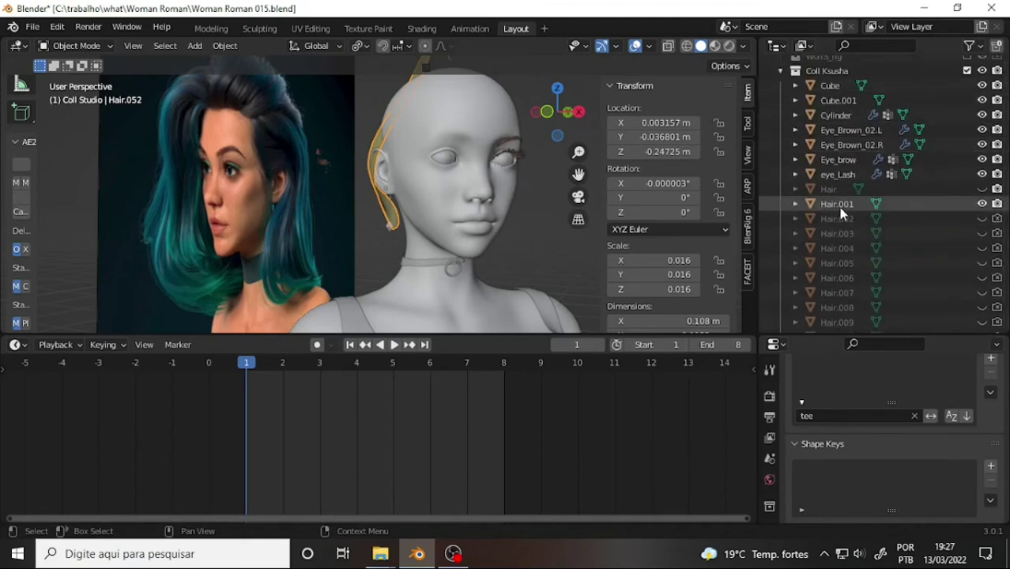
click(837, 204)
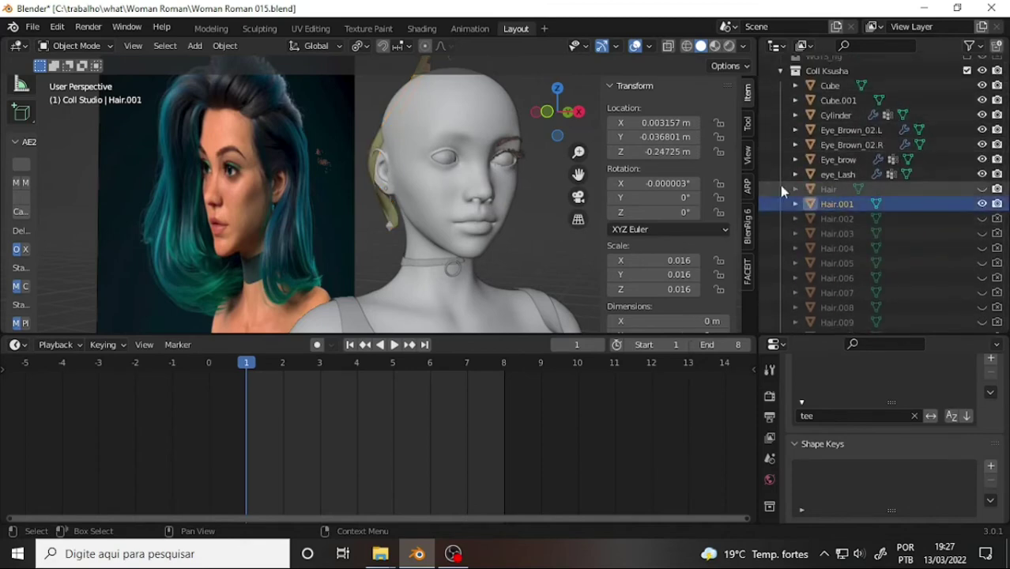
click(378, 143)
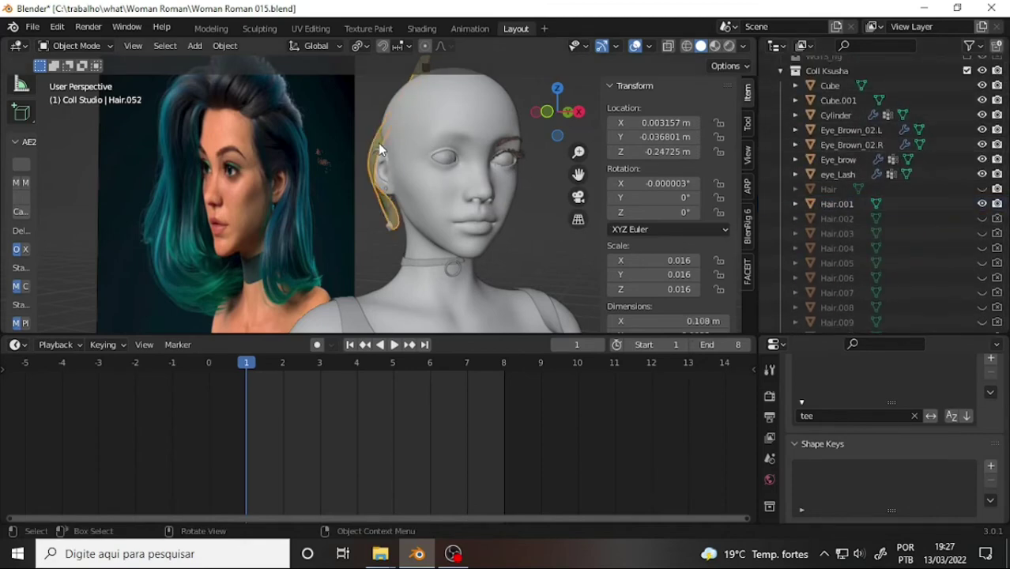
click(85, 49)
click(79, 75)
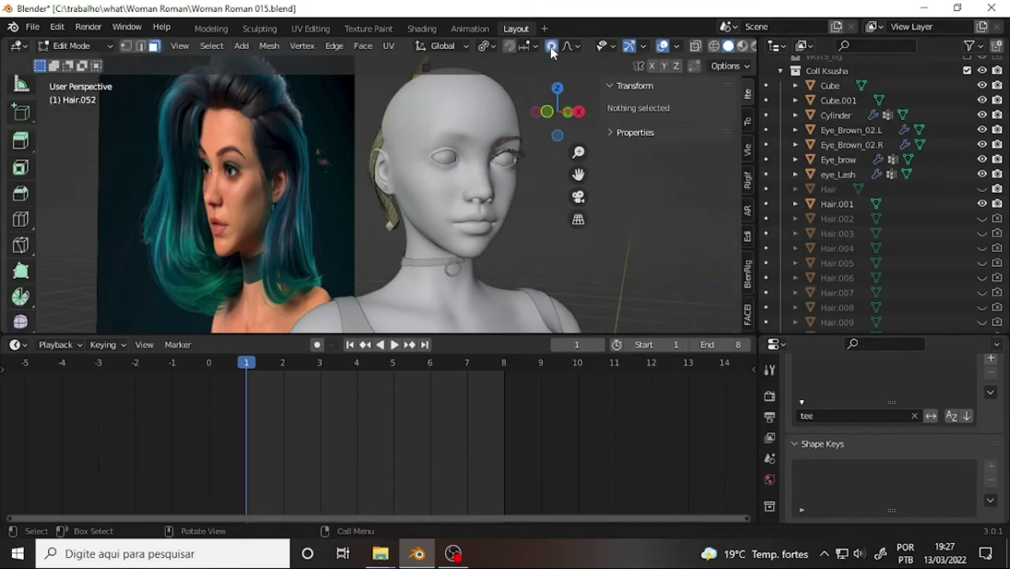
Check the proportional falloff options, select all the strand's vertices, and try a move.
click(581, 45)
key(l)
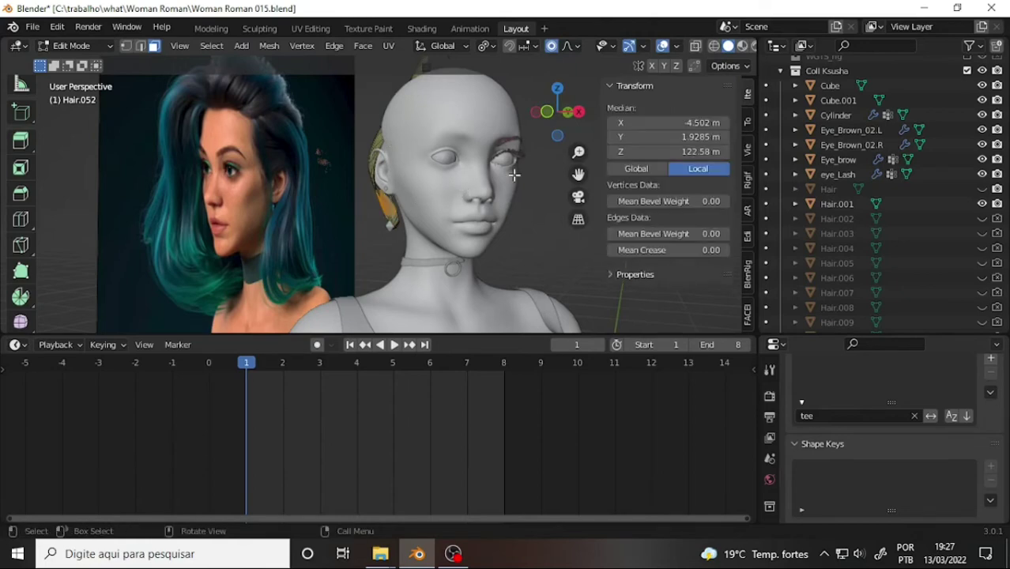
key(g)
key(Escape)
scroll(482, 175, up, 5)
scroll(473, 181, down, 4)
scroll(470, 184, down, 2)
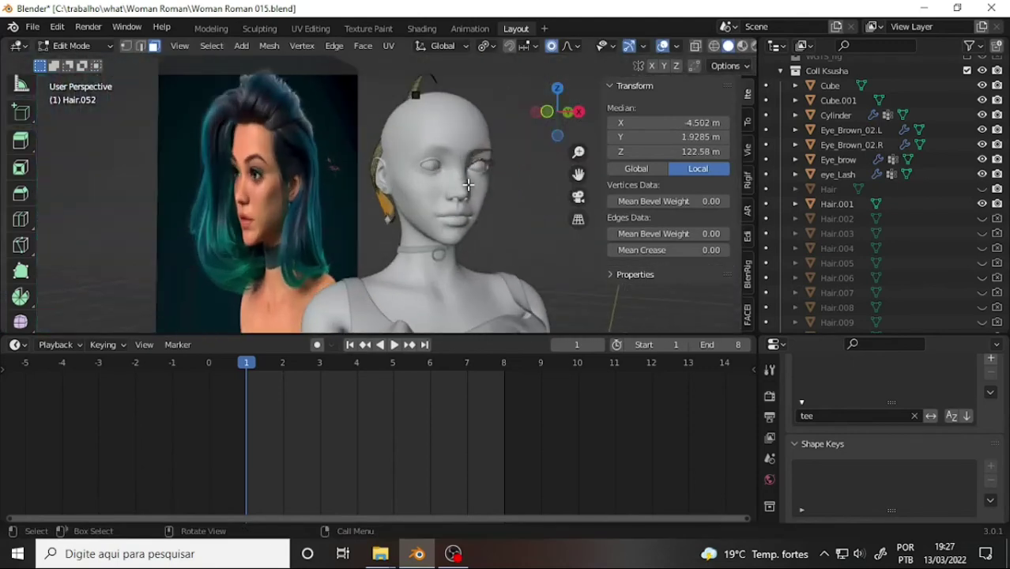
Move the strand by X -0.061, Y -0.029, Z -0.017 with smooth proportional size 0.198.
key(g)
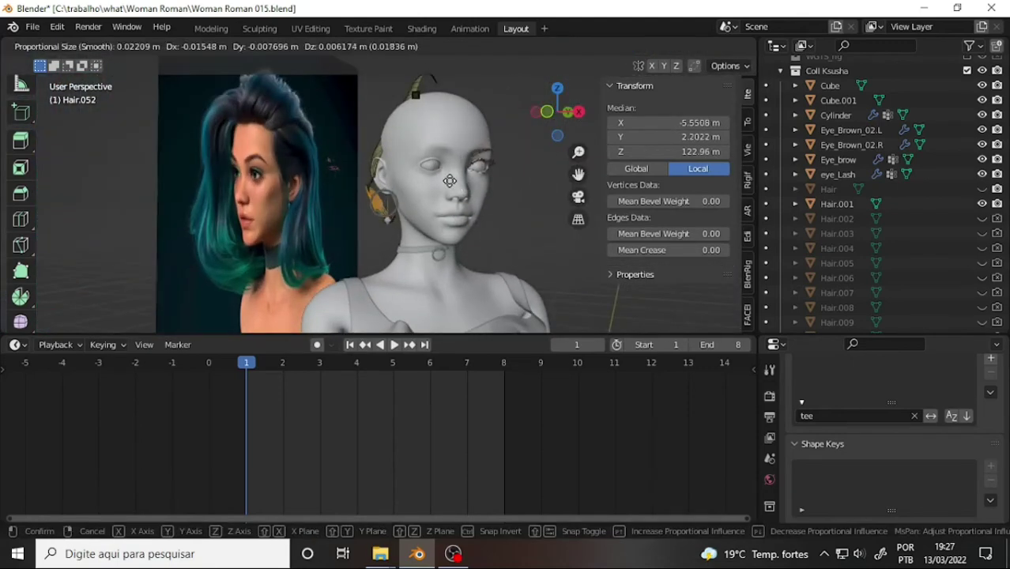
scroll(451, 180, down, 7)
scroll(451, 179, down, 13)
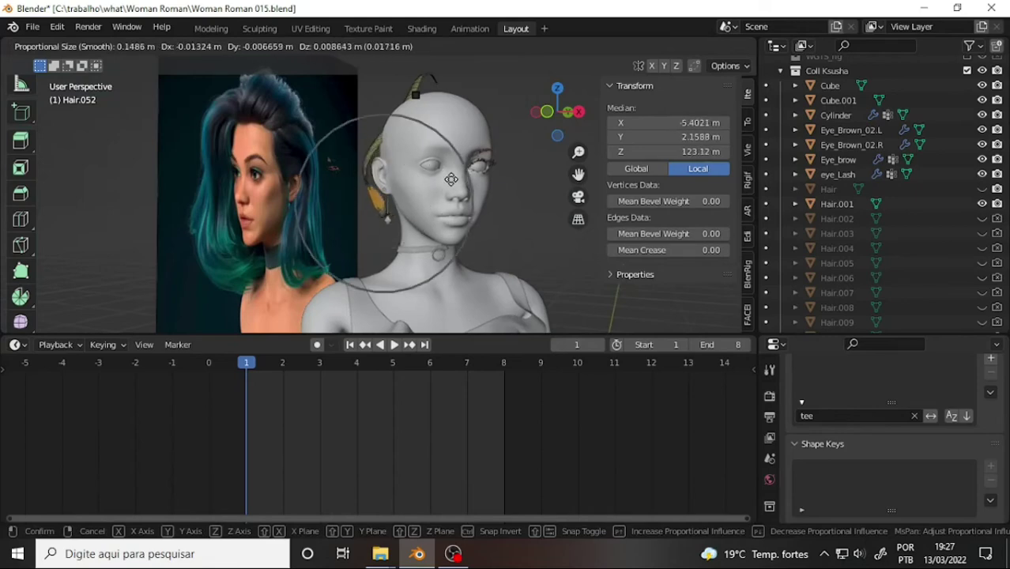
scroll(451, 179, up, 3)
scroll(448, 174, down, 6)
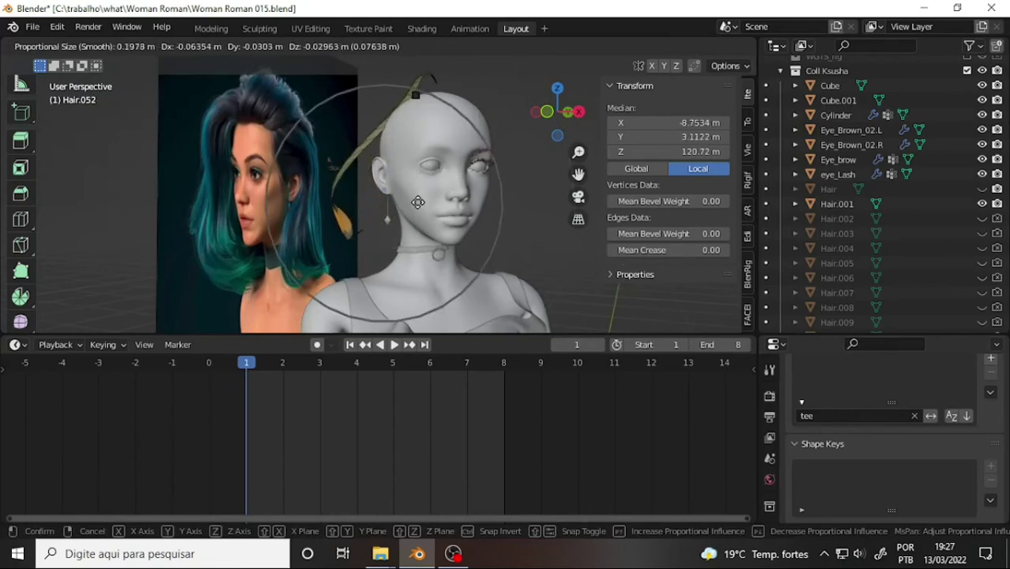
click(417, 198)
mouse_move(417, 197)
middle_down()
mouse_move(557, 168)
mouse_move(472, 201)
mouse_move(466, 160)
middle_up()
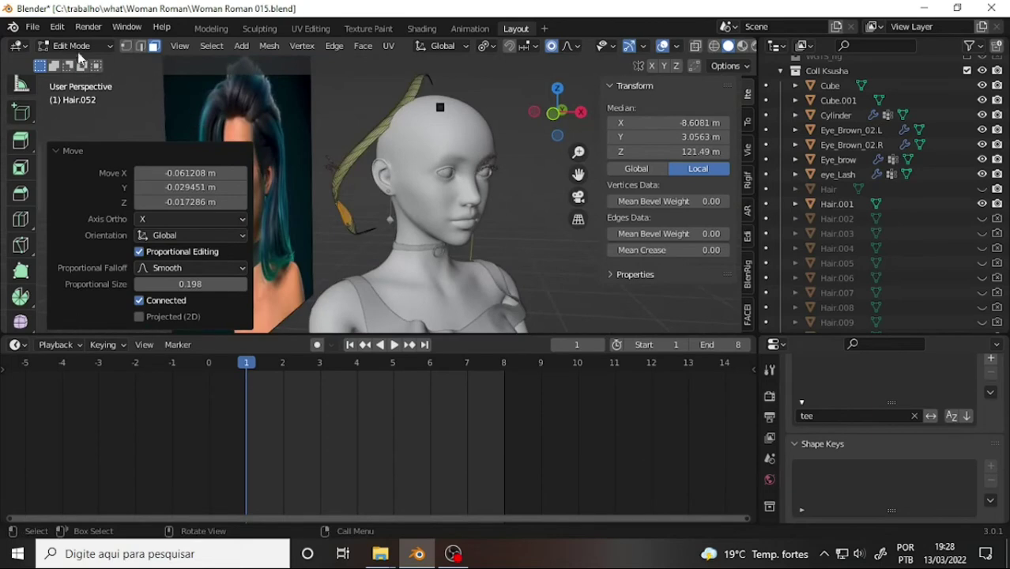
Enter Sculpt Mode and pull the Hair.052 strand into shape with the Grab brush.
click(86, 47)
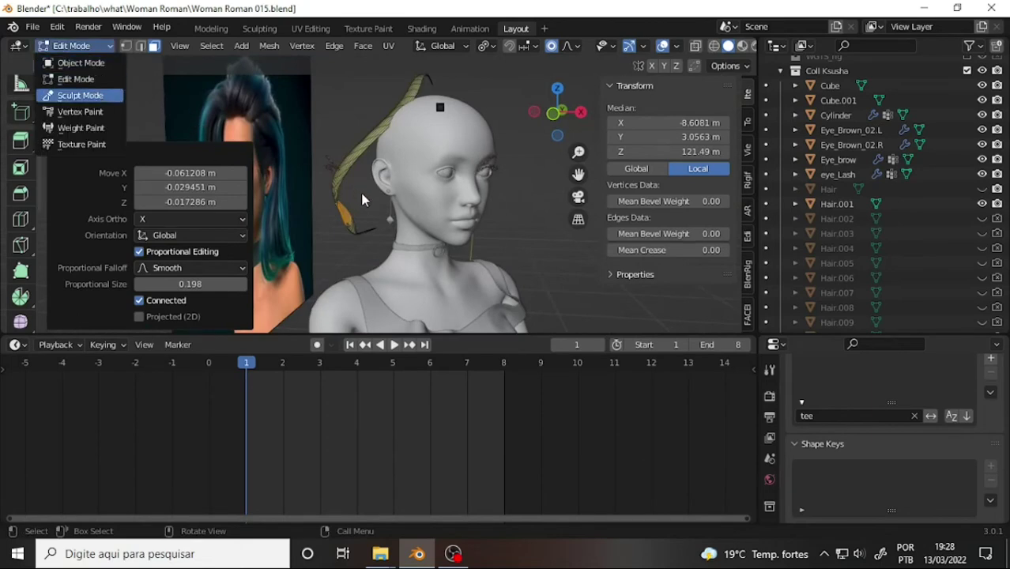
key(Return)
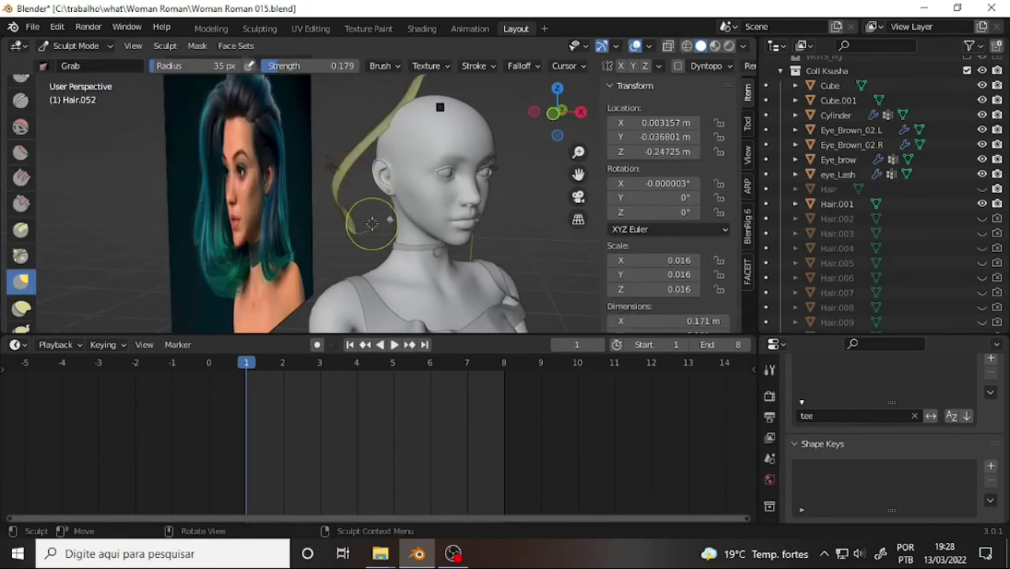
drag(372, 224, 353, 230)
drag(341, 274, 367, 234)
drag(372, 300, 359, 230)
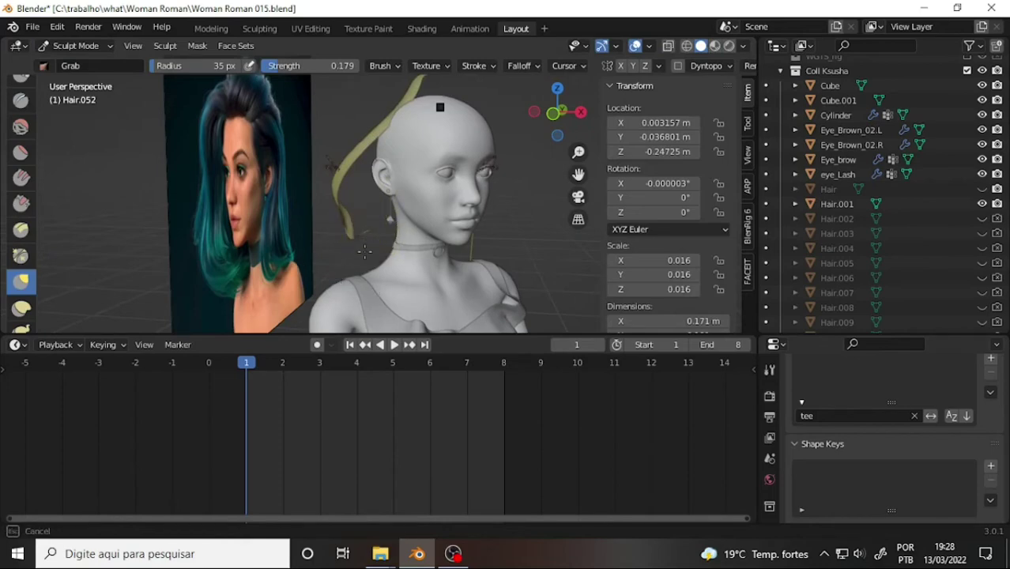
mouse_move(362, 271)
mouse_down()
mouse_move(370, 234)
mouse_move(348, 226)
mouse_up()
Smooth the strand's surface with the Smooth brush, leaving an X dimension of 0.166 m.
mouse_move(370, 162)
middle_down()
mouse_move(412, 162)
mouse_move(103, 225)
middle_up()
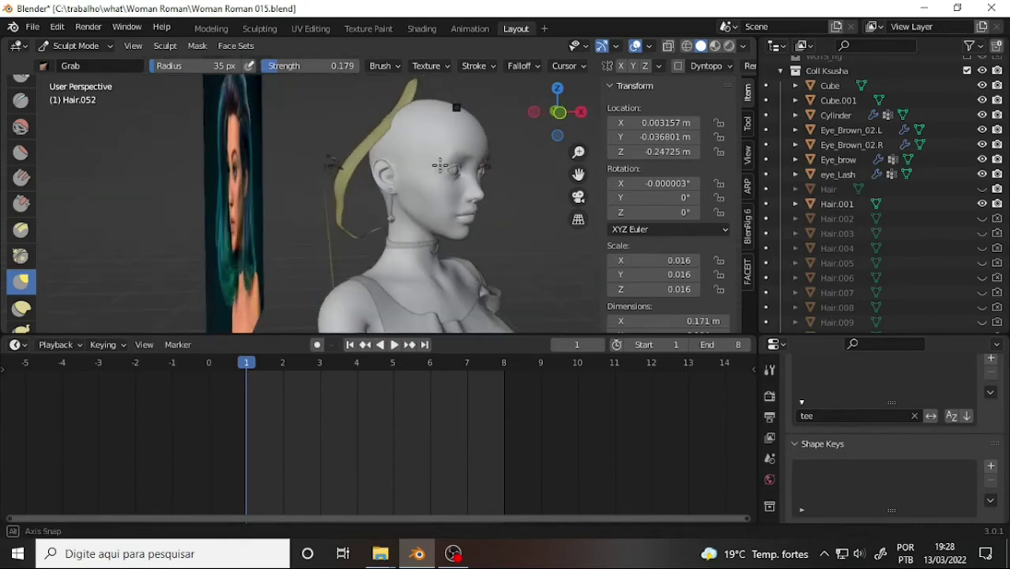
click(21, 126)
mouse_move(342, 168)
mouse_down()
mouse_move(356, 235)
mouse_move(373, 226)
mouse_up()
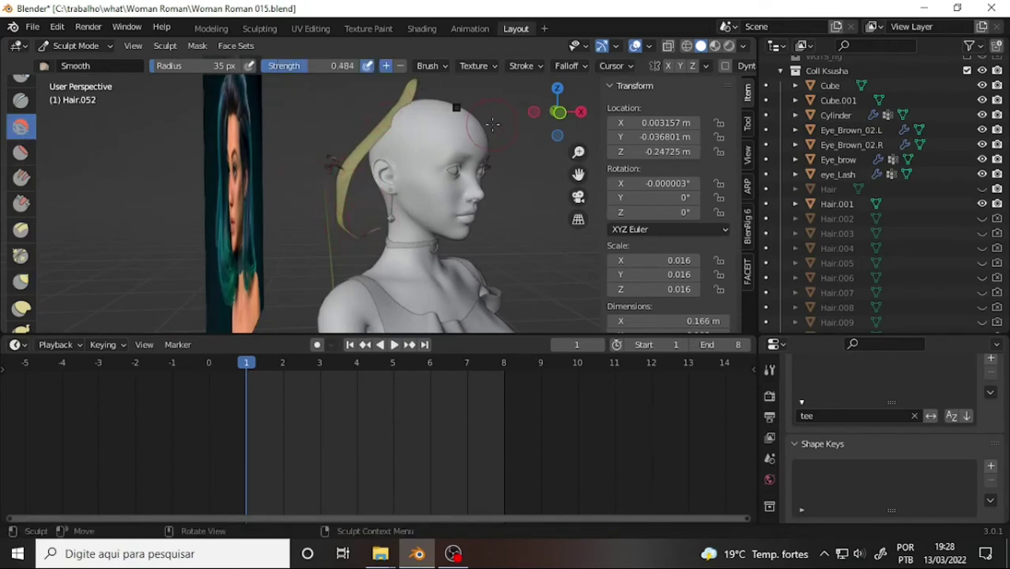
From the front view, pull part of the Hair.052 strand with the Grab brush, then choose Elastic Deform.
middle_drag(492, 124, 411, 123)
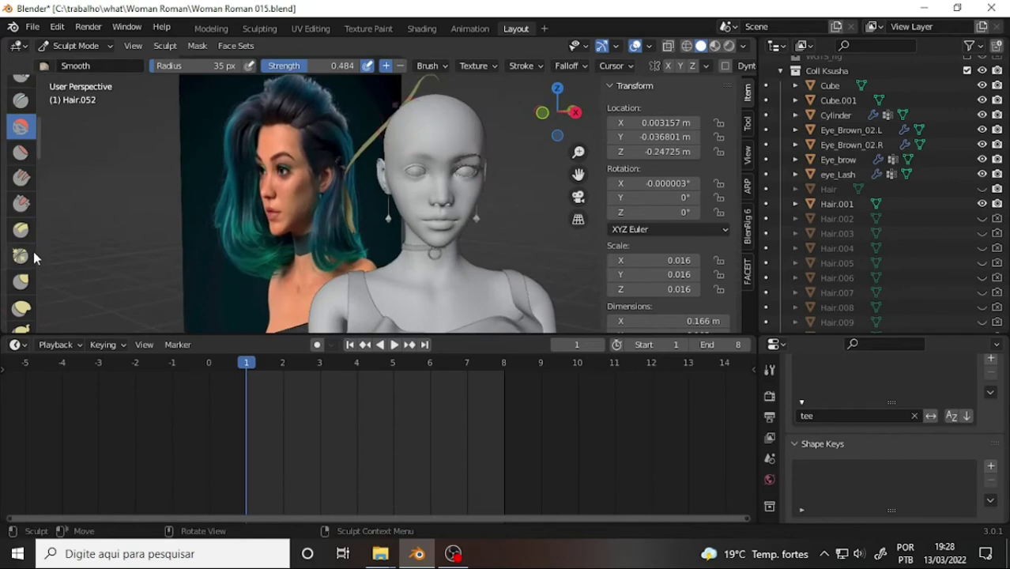
click(22, 280)
mouse_move(401, 123)
mouse_down()
mouse_move(371, 106)
mouse_move(369, 124)
mouse_up()
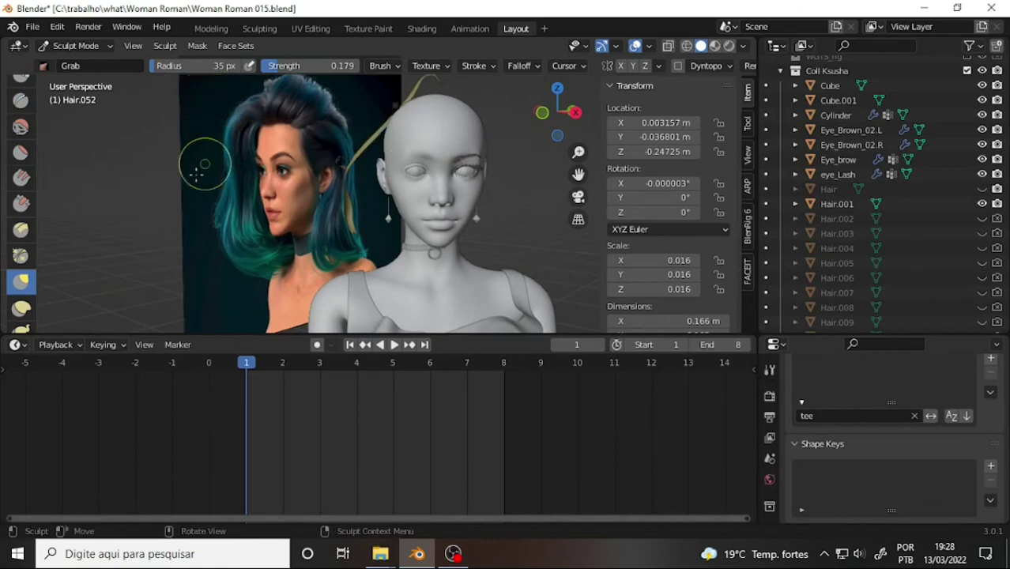
click(20, 308)
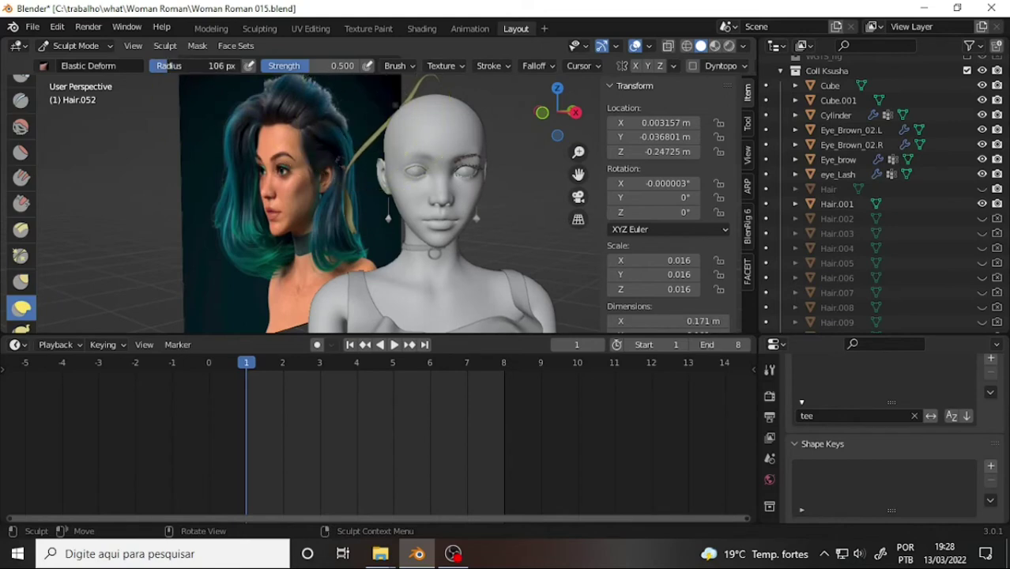
Set the Elastic Deform radius to 74 px and stretch the strand's tip over the head.
drag(169, 65, 207, 66)
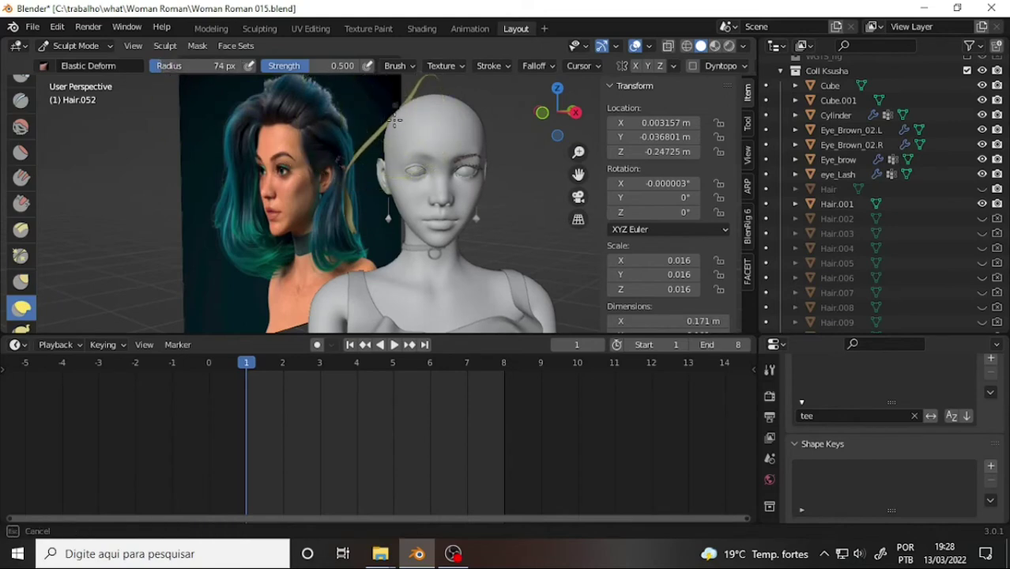
mouse_move(350, 100)
mouse_down()
mouse_move(369, 89)
mouse_move(347, 192)
mouse_up()
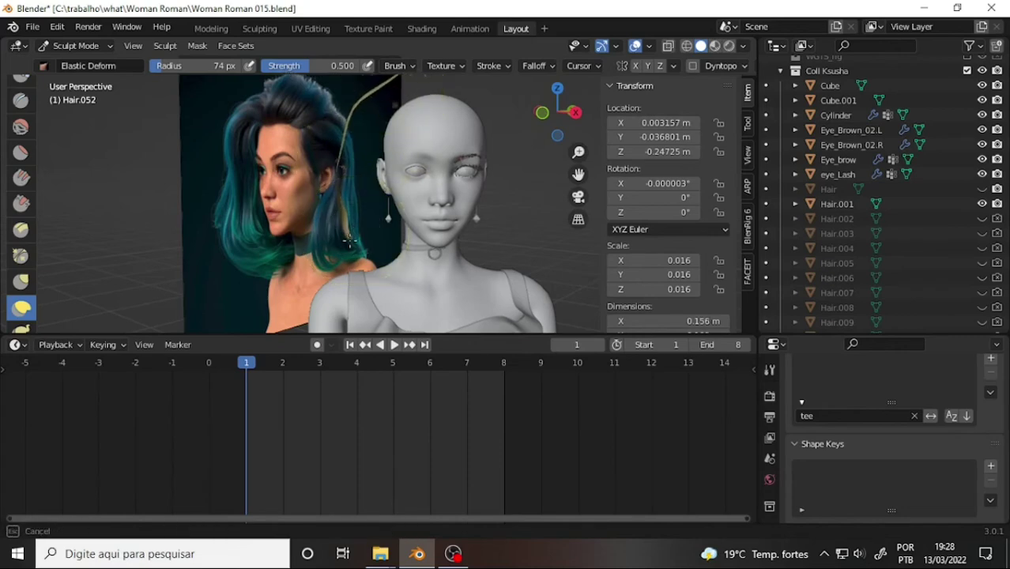
mouse_move(489, 180)
middle_down()
mouse_move(404, 174)
mouse_move(547, 170)
middle_up()
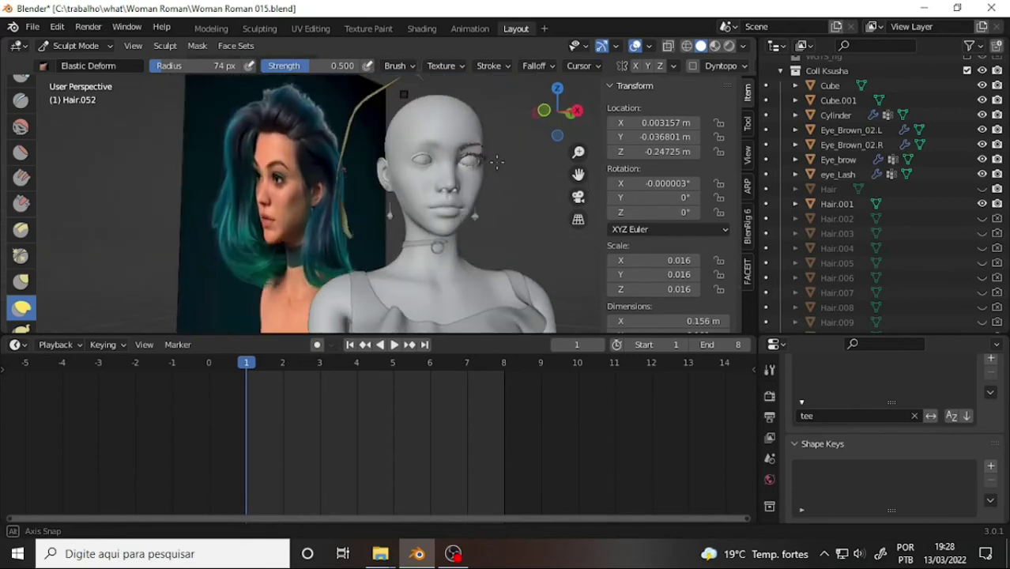
drag(579, 174, 533, 245)
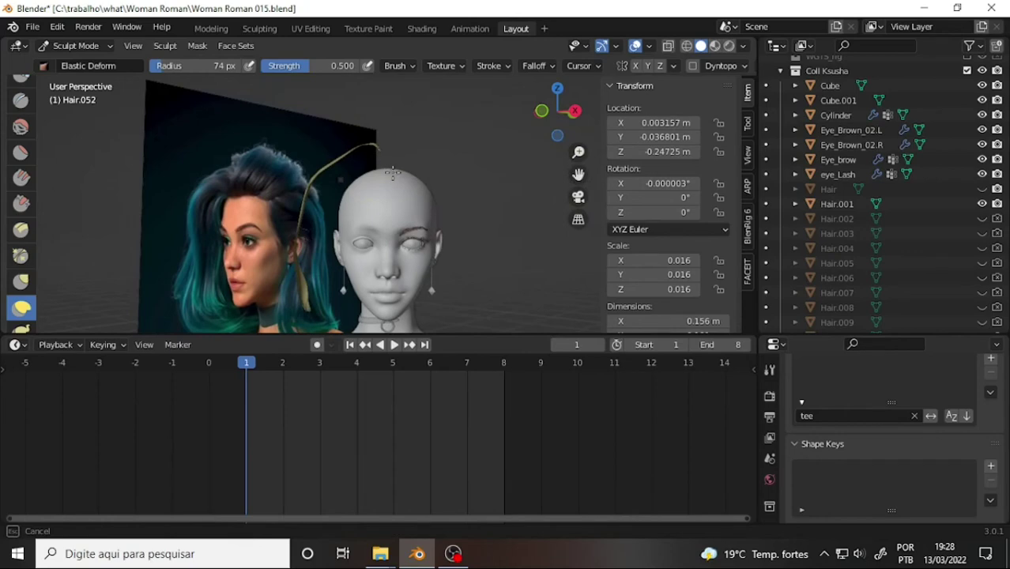
drag(385, 175, 338, 179)
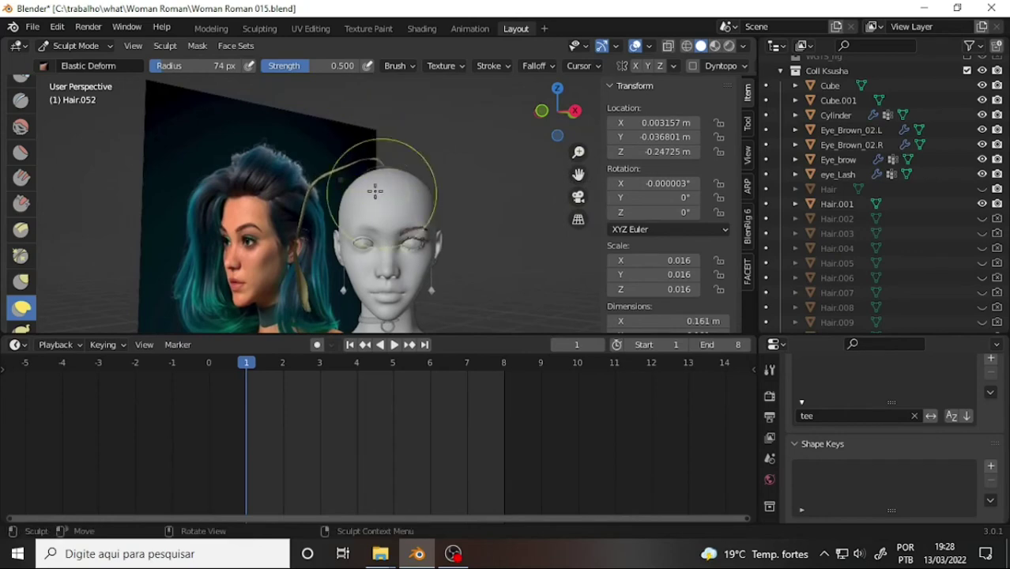
drag(340, 140, 395, 150)
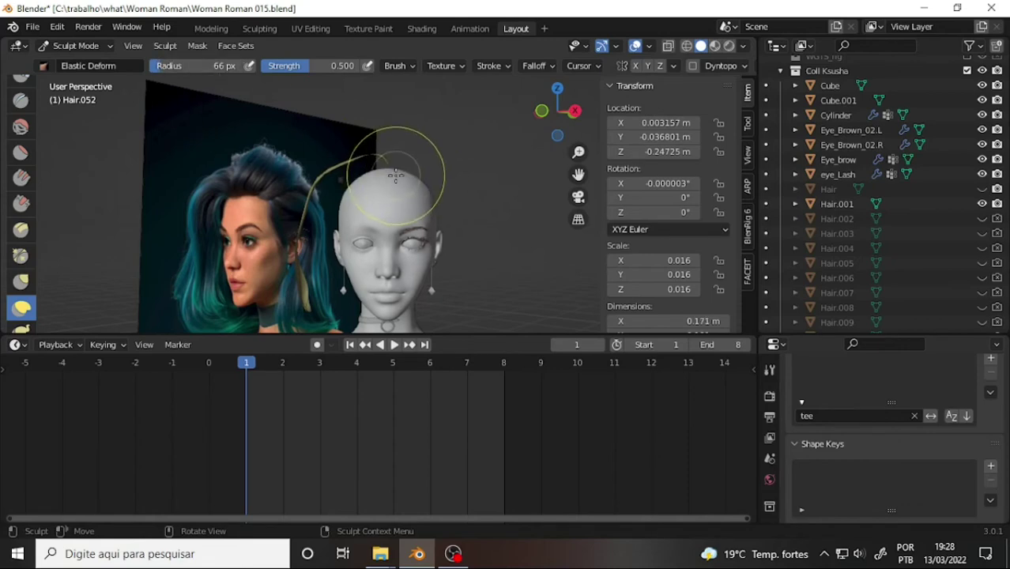
Refine the Hair.052 strand's curve over the crown of the head.
mouse_move(391, 170)
mouse_down()
mouse_move(327, 125)
mouse_move(350, 132)
mouse_move(305, 133)
mouse_move(317, 159)
mouse_move(311, 153)
mouse_move(305, 338)
mouse_move(396, 182)
mouse_up()
mouse_move(372, 190)
middle_down()
mouse_move(284, 197)
mouse_move(538, 251)
mouse_move(466, 222)
mouse_move(432, 187)
mouse_move(373, 193)
middle_up()
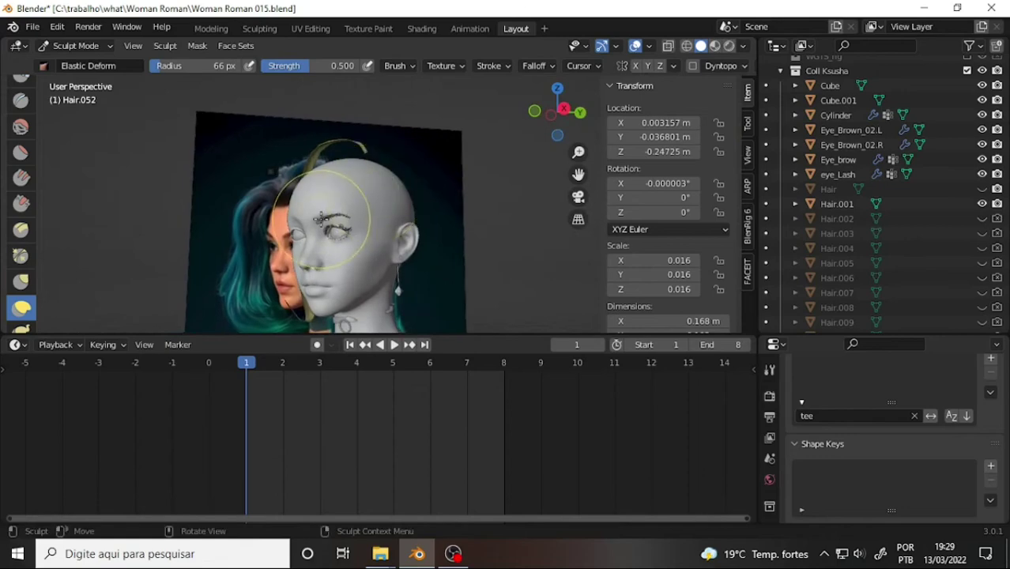
middle_drag(381, 170, 382, 172)
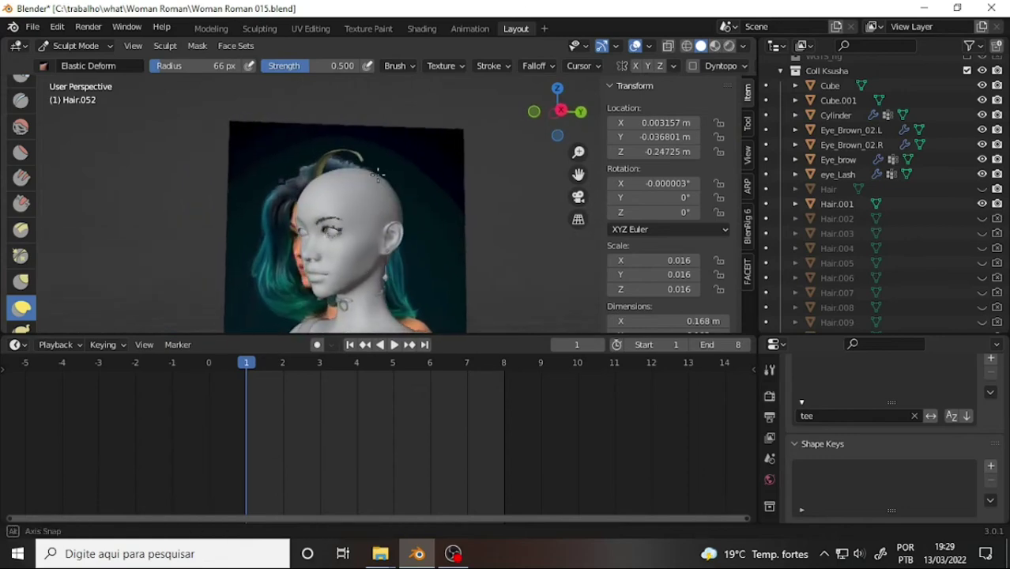
drag(383, 172, 327, 155)
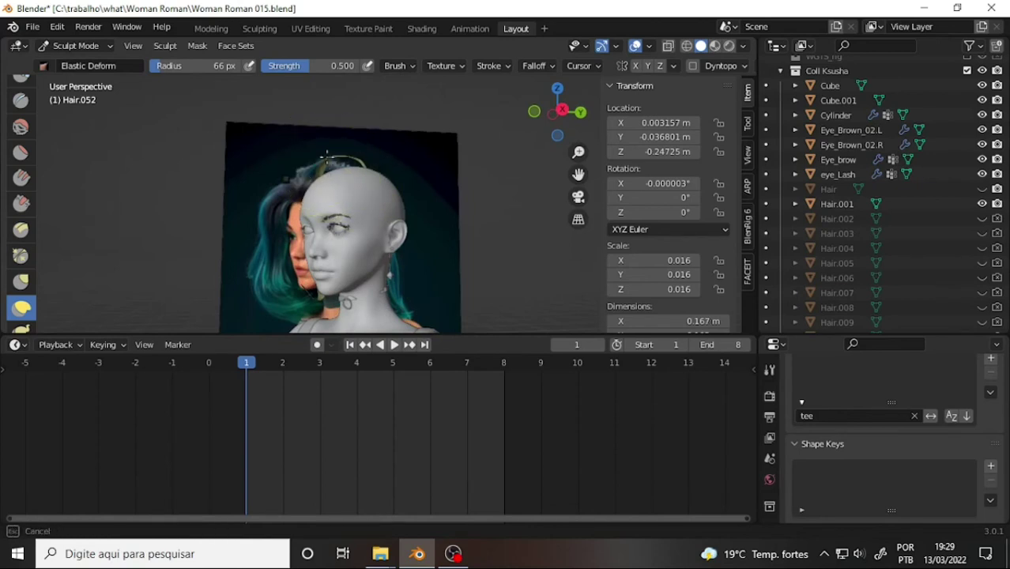
mouse_move(338, 119)
mouse_down()
mouse_move(360, 169)
mouse_move(332, 158)
mouse_move(343, 139)
mouse_move(395, 154)
mouse_up()
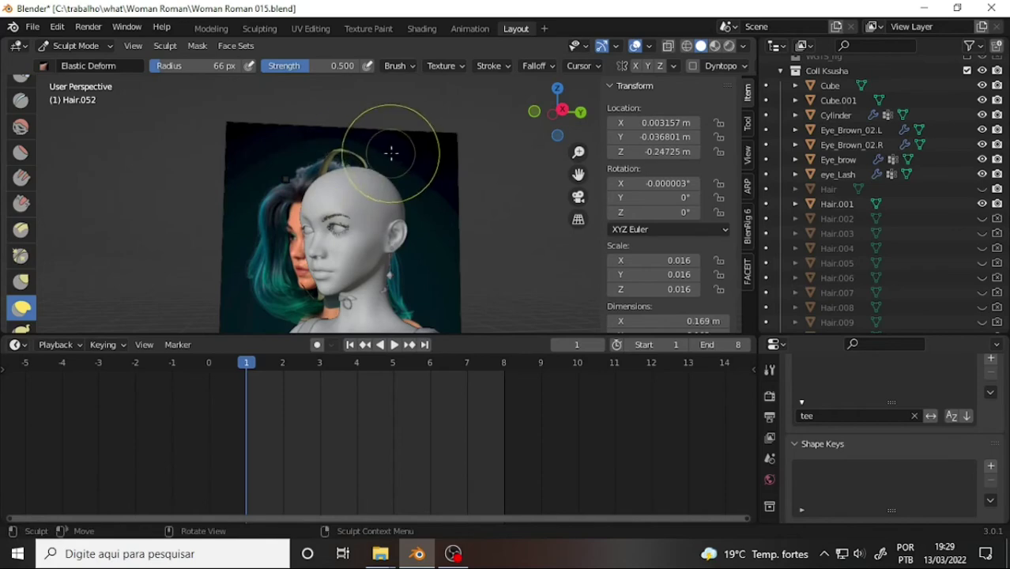
mouse_move(394, 153)
middle_down()
mouse_move(508, 147)
mouse_move(444, 143)
middle_up()
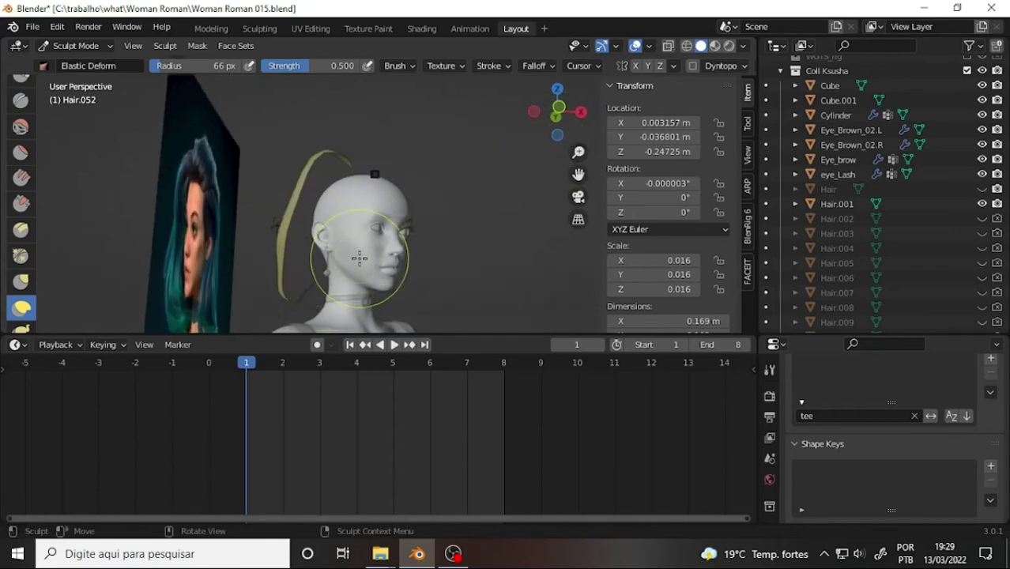
Pull the strand's tail into shape beside the neck with Elastic Deform, then zoom out.
scroll(356, 259, up, 4)
drag(579, 174, 632, 48)
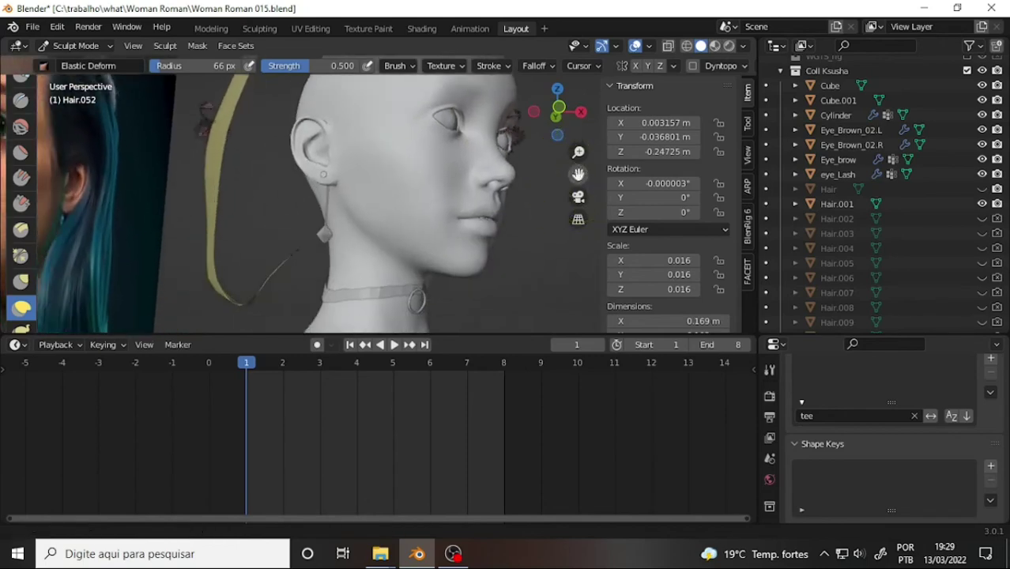
drag(293, 203, 298, 194)
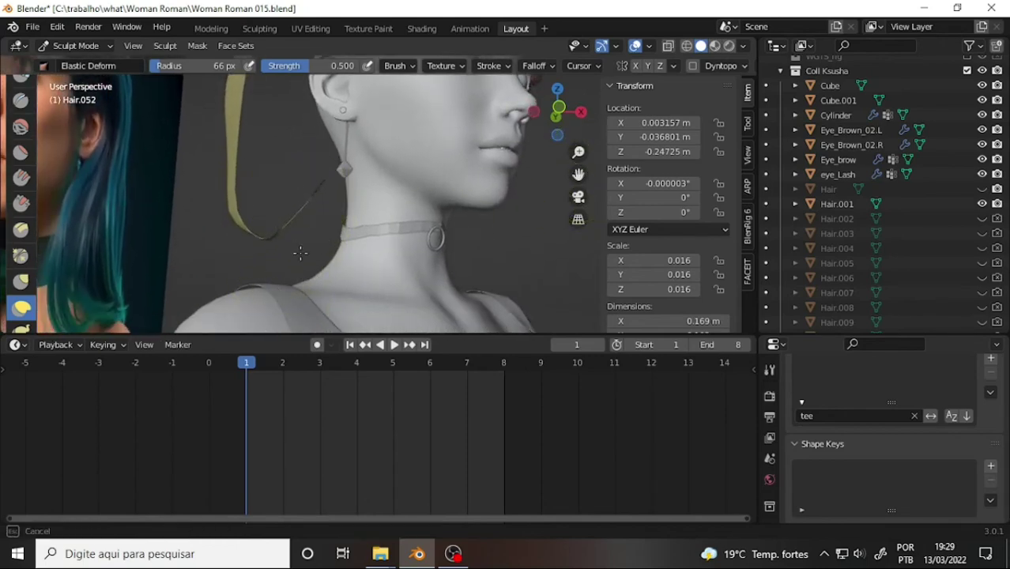
mouse_move(292, 382)
mouse_down()
mouse_move(324, 237)
mouse_move(316, 225)
mouse_move(365, 264)
mouse_up()
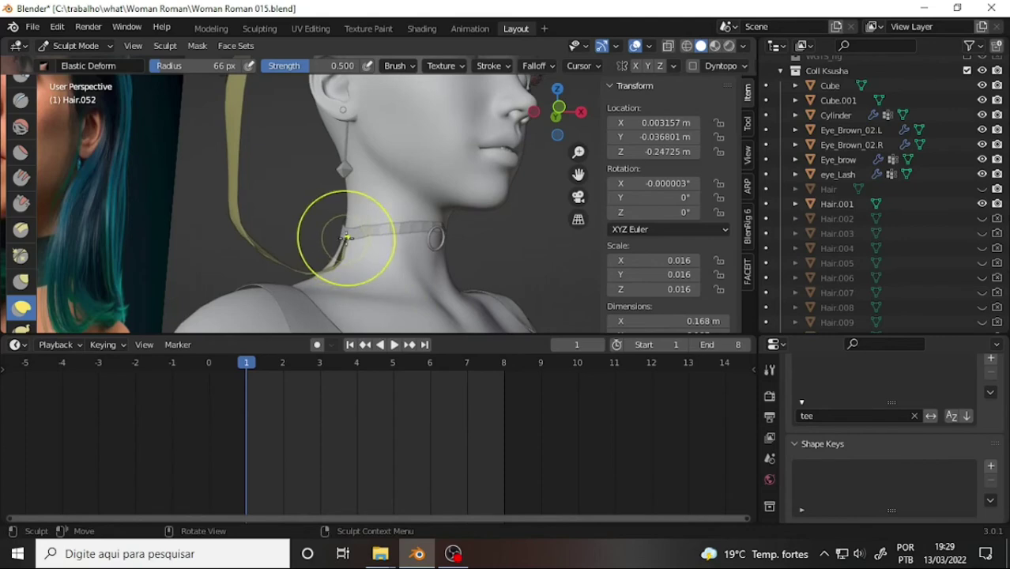
drag(346, 237, 377, 269)
drag(432, 294, 447, 230)
mouse_move(446, 230)
middle_down()
mouse_move(304, 209)
mouse_move(350, 207)
middle_up()
scroll(395, 169, down, 2)
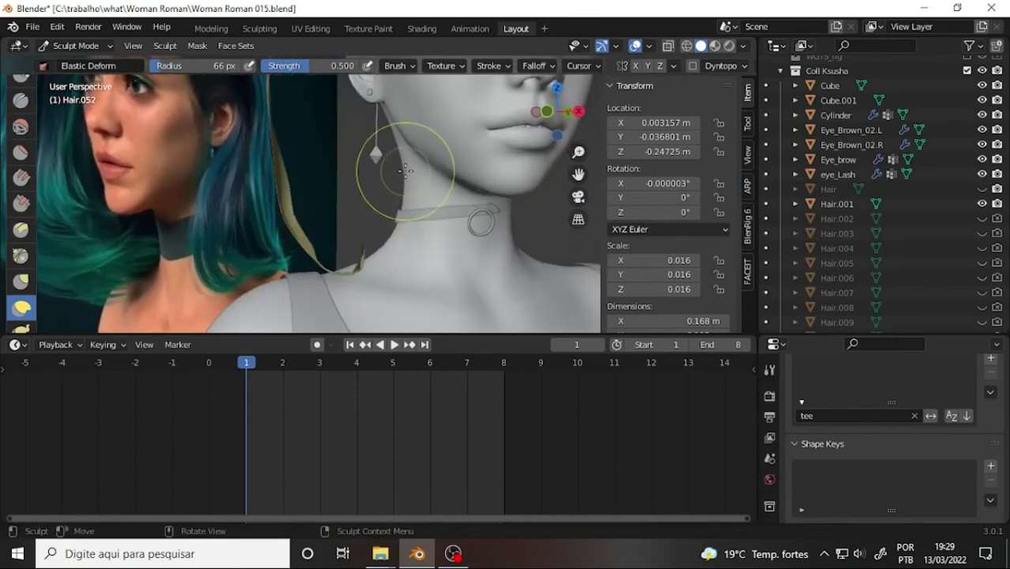
scroll(394, 169, down, 3)
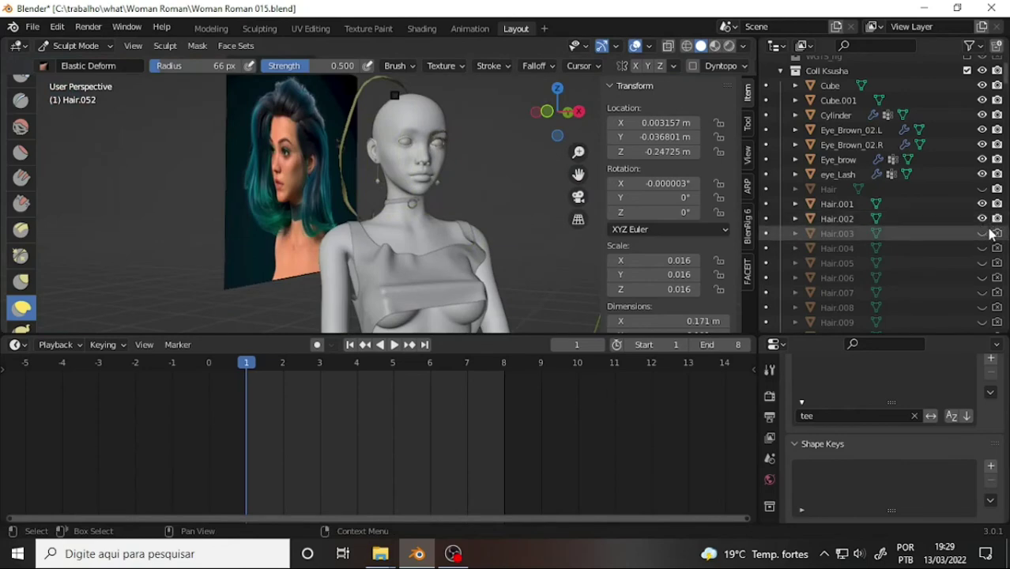
Unhide the Hair.003 and Hair.004 strands and view the figure from above and behind.
click(996, 233)
click(997, 249)
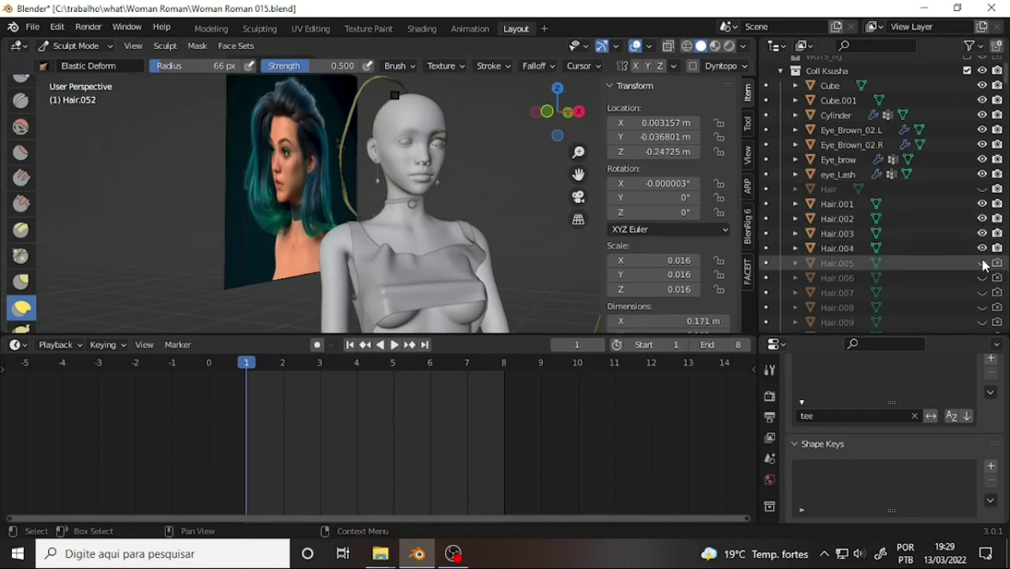
mouse_move(538, 221)
middle_down()
mouse_move(379, 315)
mouse_move(371, 292)
middle_up()
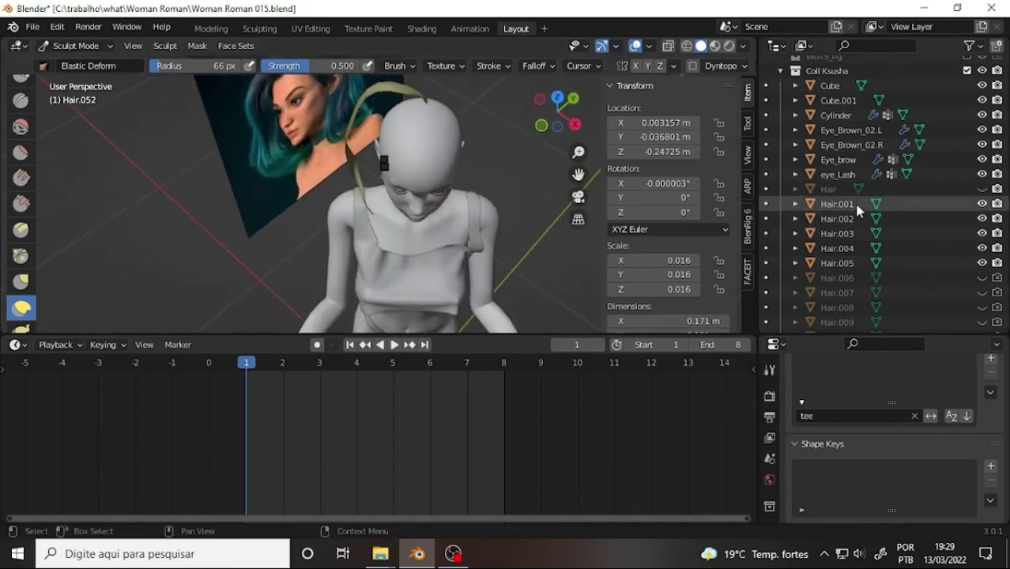
mouse_move(585, 189)
middle_down()
mouse_move(279, 149)
mouse_move(477, 136)
middle_up()
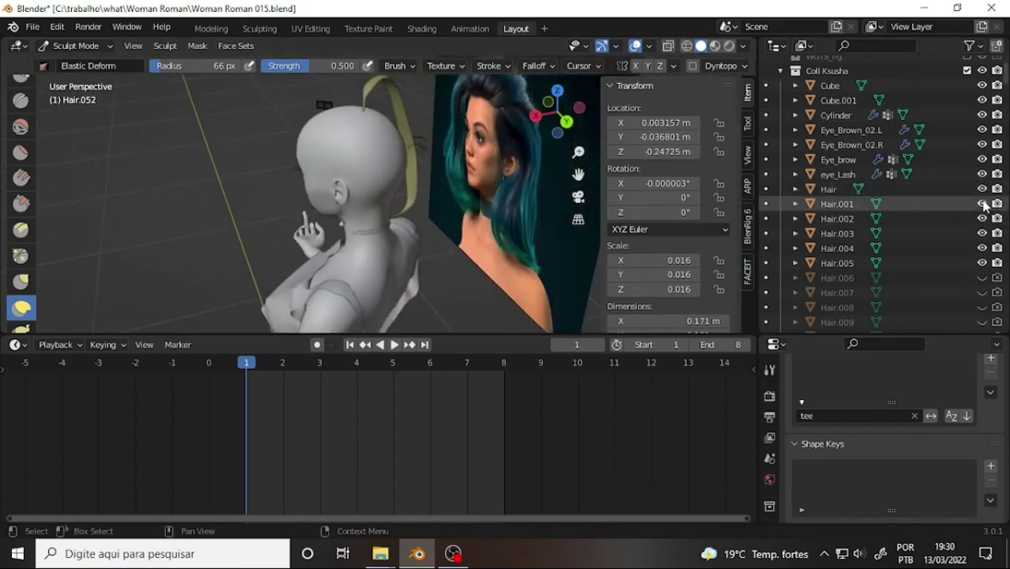
Toggle local view on and off, then turn the view to face the figure's front.
key(KP_Divide)
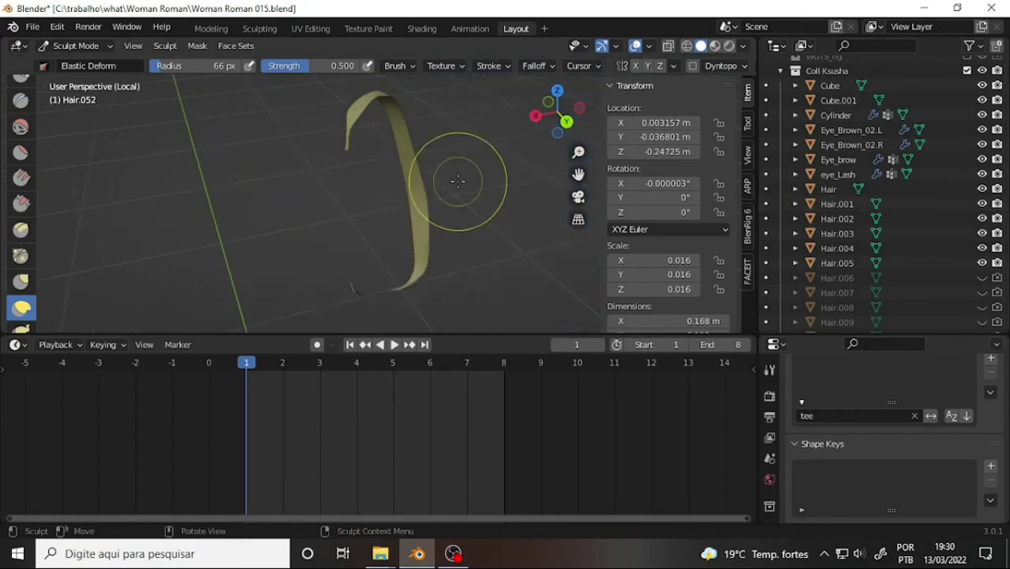
key(KP_Divide)
middle_drag(456, 180, 617, 178)
middle_drag(474, 158, 481, 140)
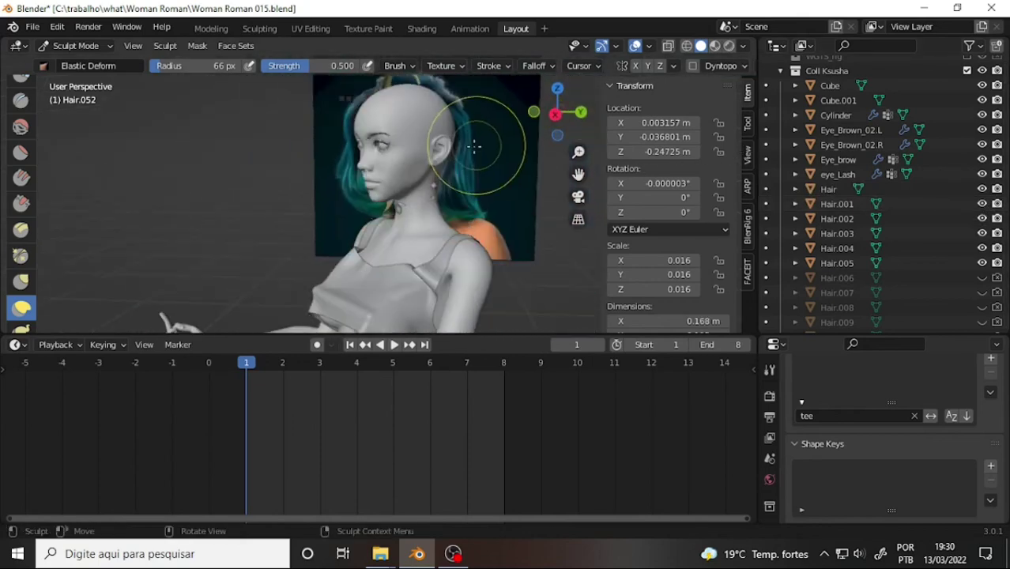
scroll(481, 139, down, 3)
scroll(481, 151, up, 3)
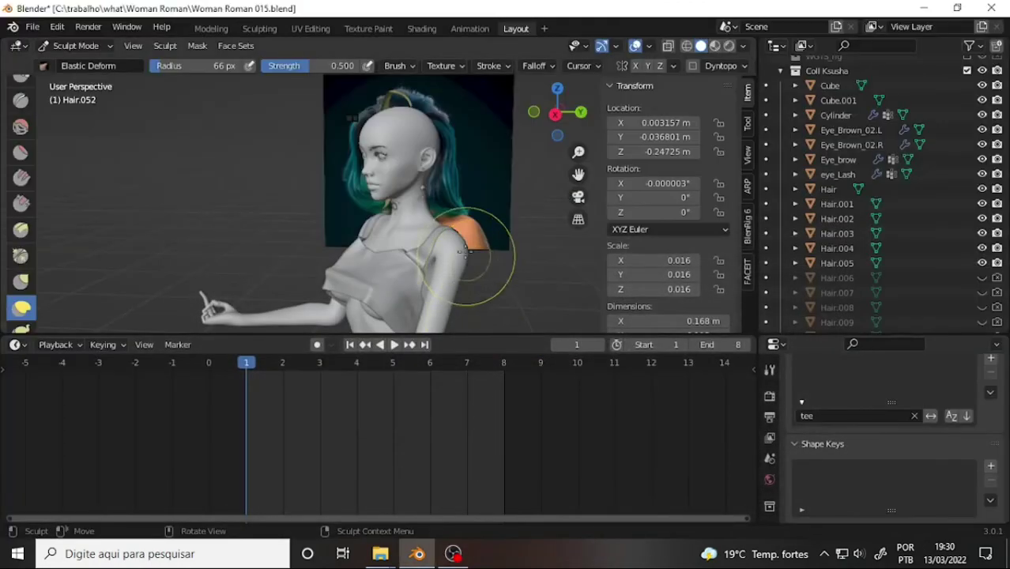
middle_drag(474, 261, 751, 287)
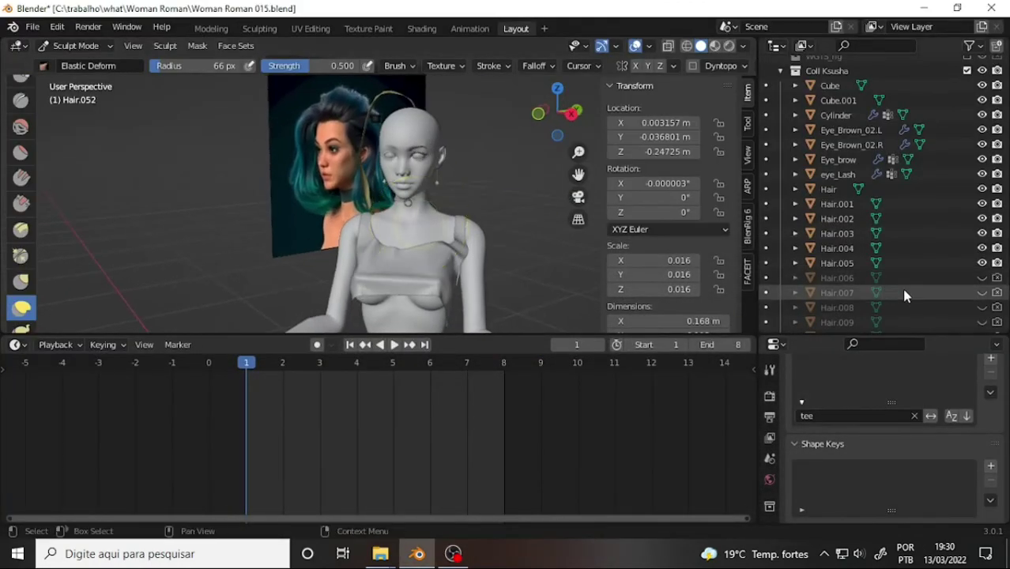
Unhide strands Hair.006 through Hair.020 in the Outliner.
scroll(917, 277, down, 5)
drag(983, 71, 983, 219)
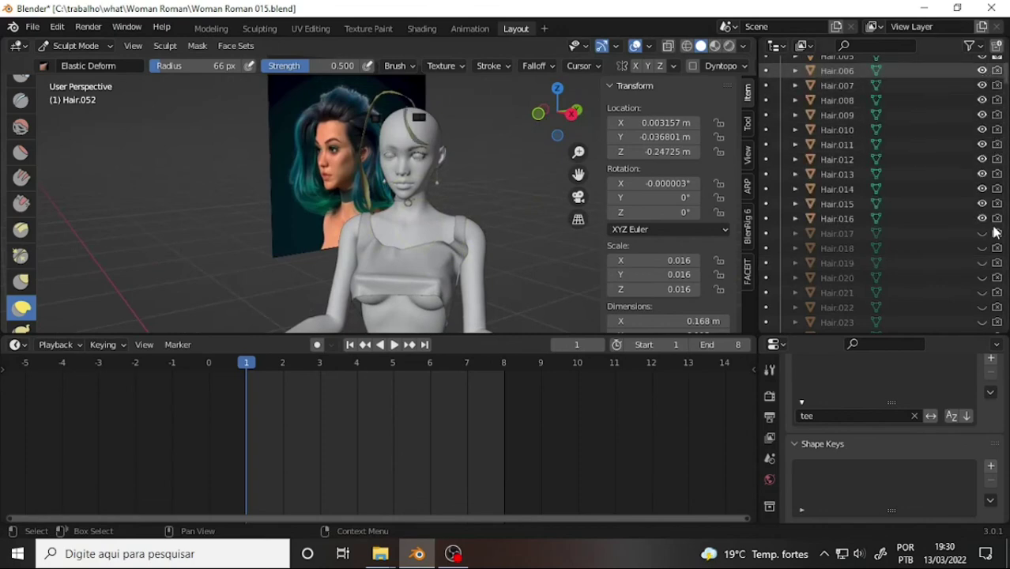
scroll(519, 152, up, 5)
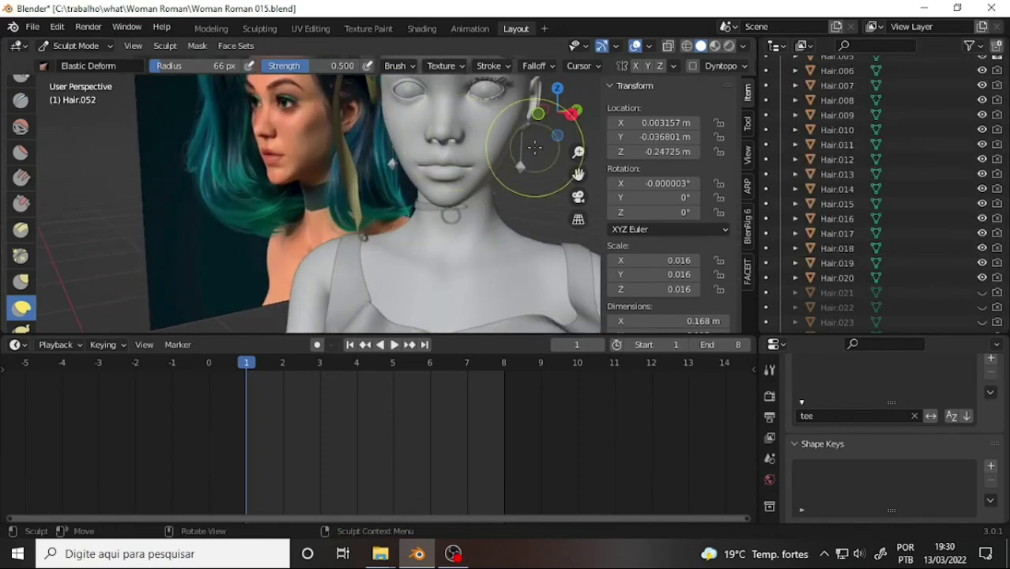
Pull the strand beside the head up into a loop over the scalp.
drag(577, 174, 553, 151)
middle_drag(474, 158, 345, 110)
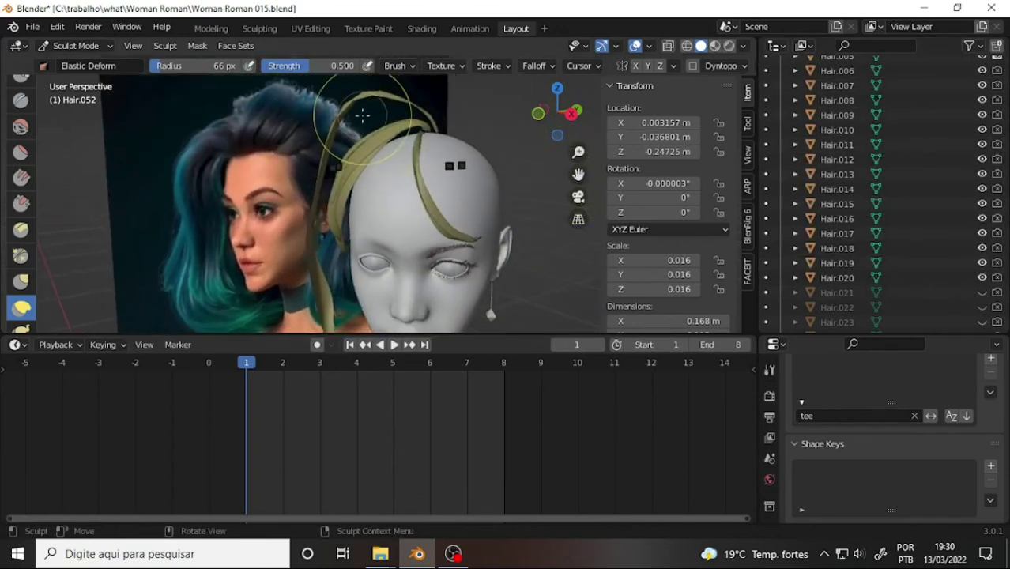
drag(346, 109, 345, 103)
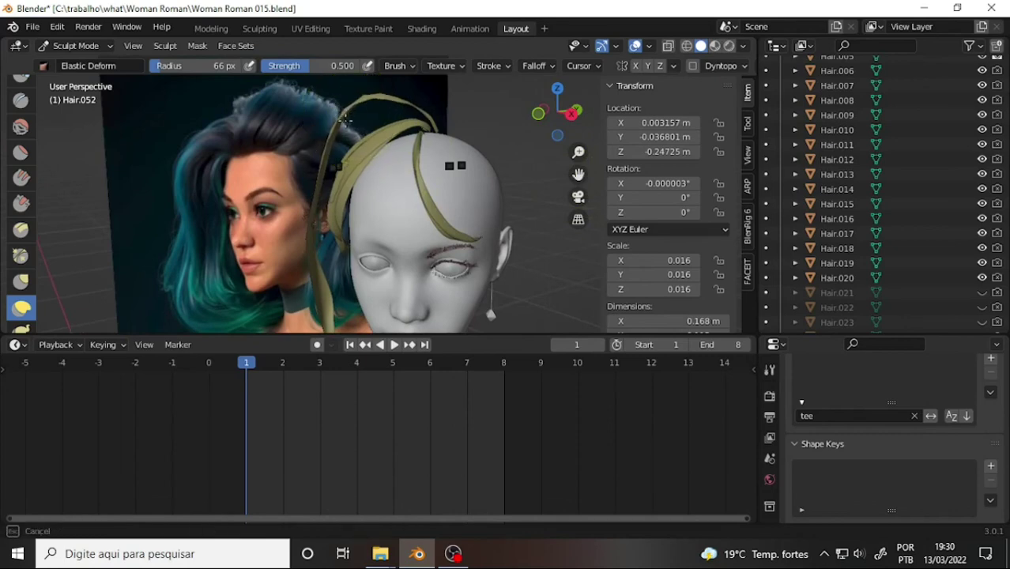
drag(345, 139, 366, 148)
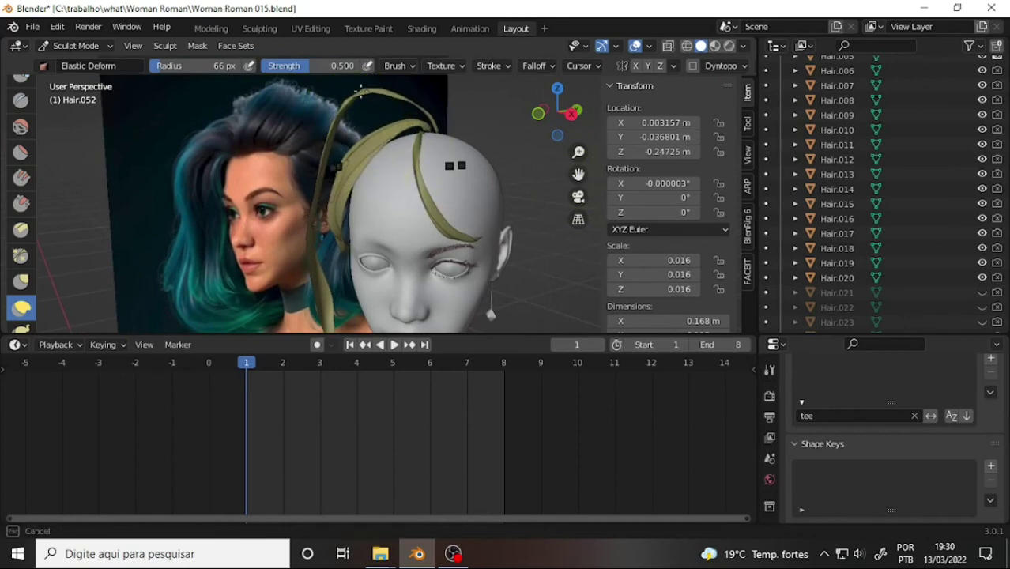
drag(361, 92, 357, 122)
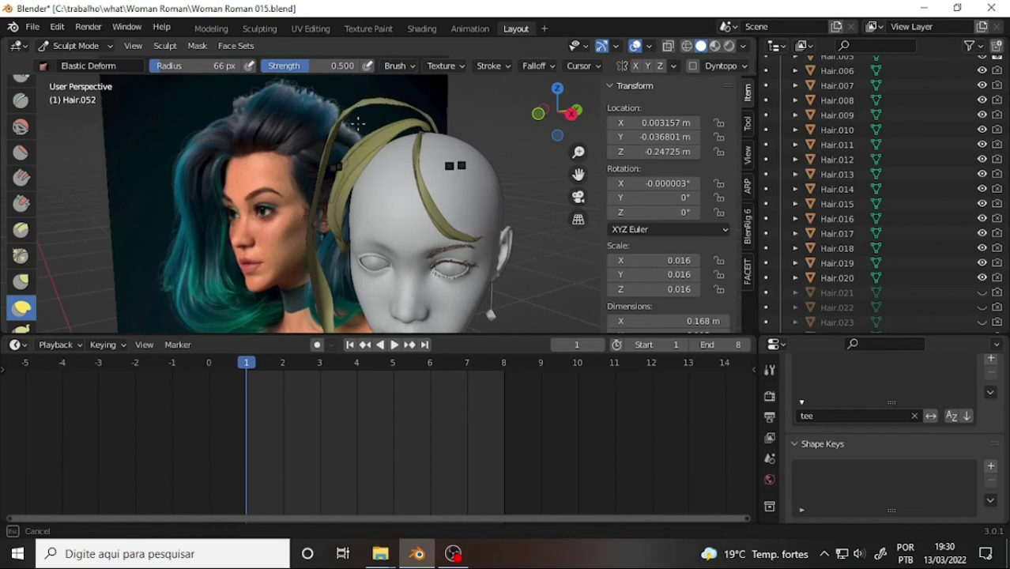
click(81, 47)
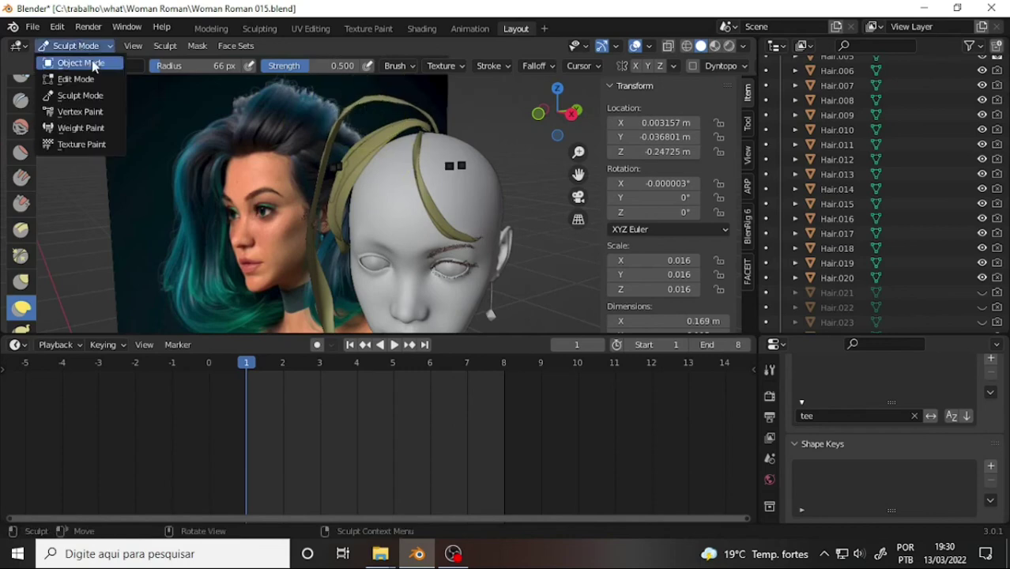
Select Hair.019 in Object Mode, then arch it over the head with Elastic Deform.
click(94, 63)
click(383, 142)
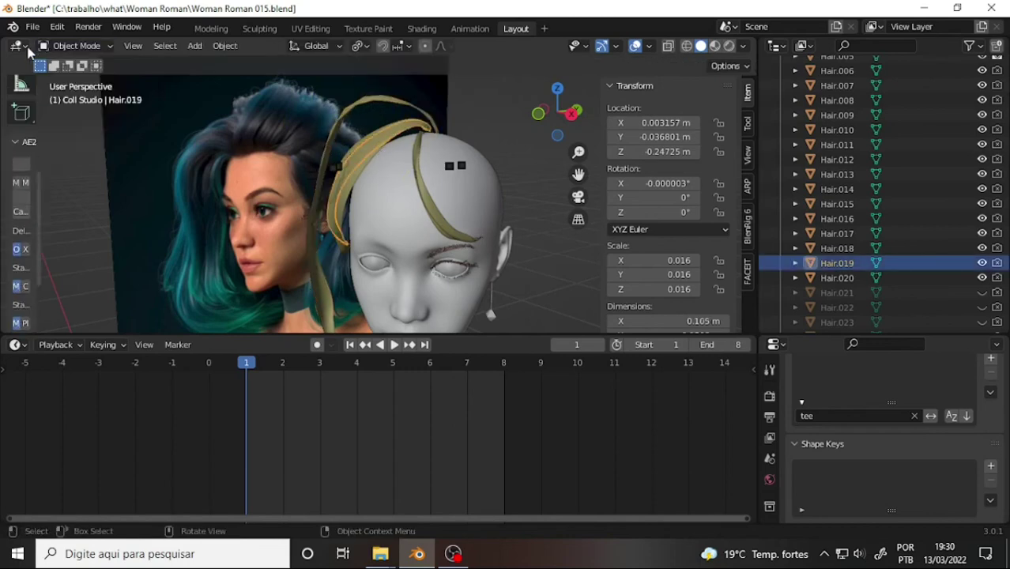
click(69, 47)
click(90, 97)
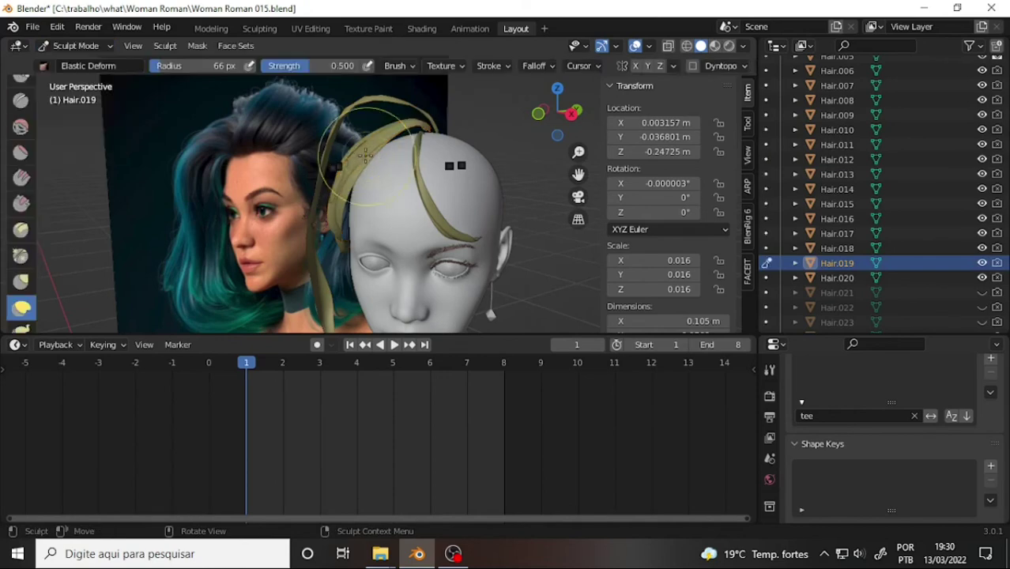
mouse_move(368, 152)
mouse_down()
mouse_move(364, 123)
mouse_move(315, 194)
mouse_up()
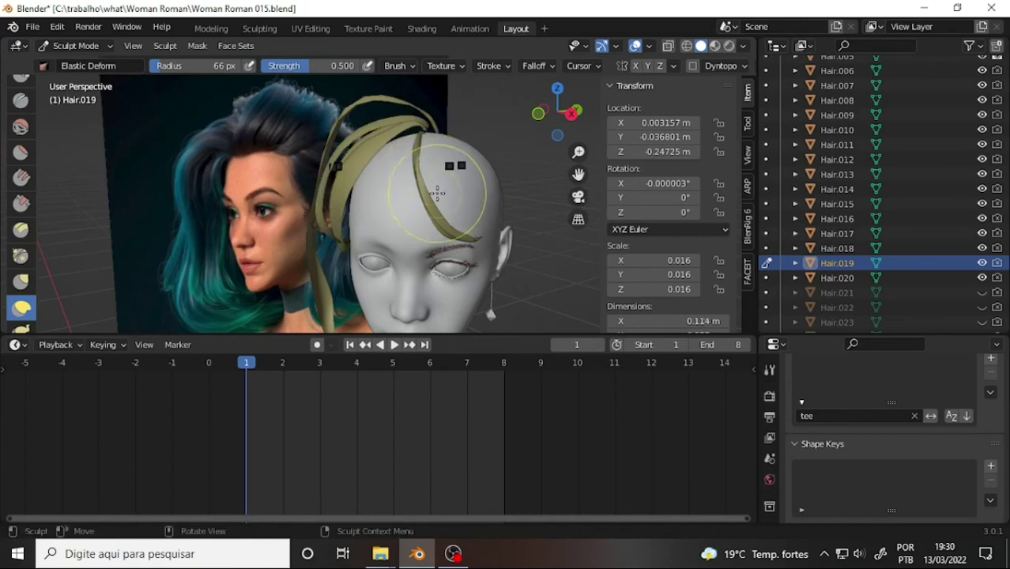
Select Hair.017 and pull it down across the brow toward the cheek with Elastic Deform.
click(90, 48)
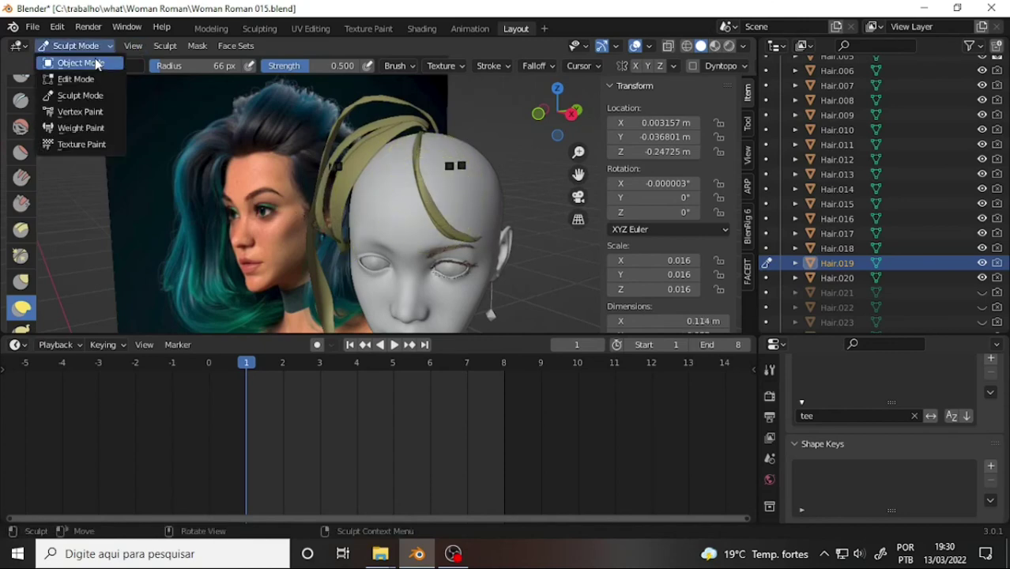
click(95, 63)
click(433, 205)
click(87, 46)
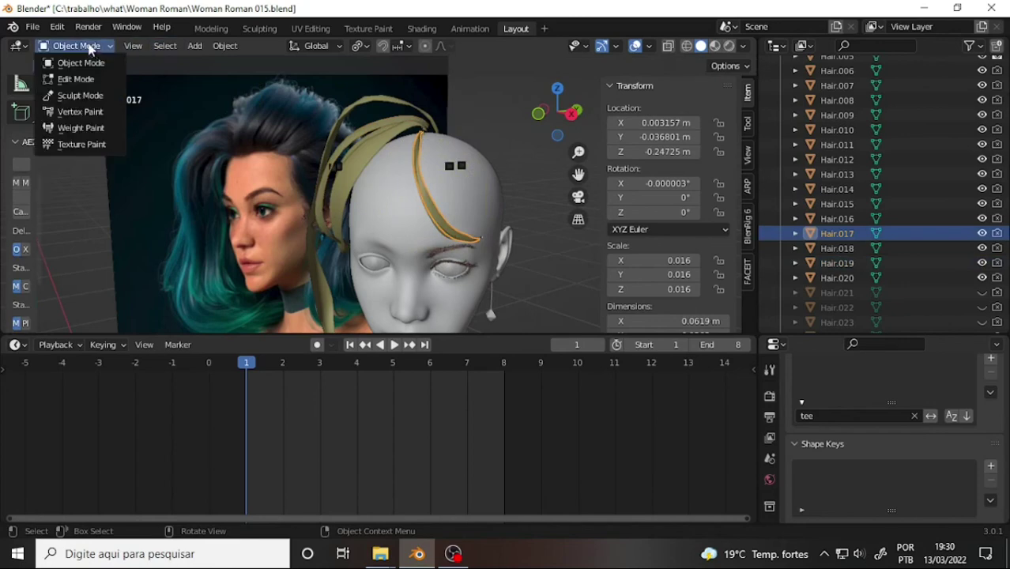
click(101, 96)
mouse_move(440, 214)
mouse_down()
mouse_move(417, 241)
mouse_move(397, 324)
mouse_up()
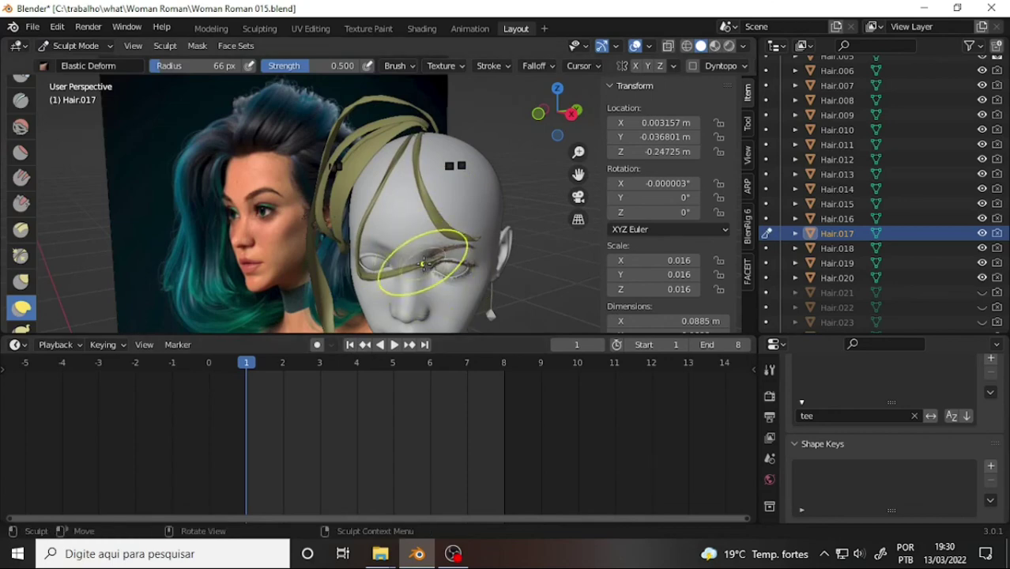
drag(423, 265, 411, 300)
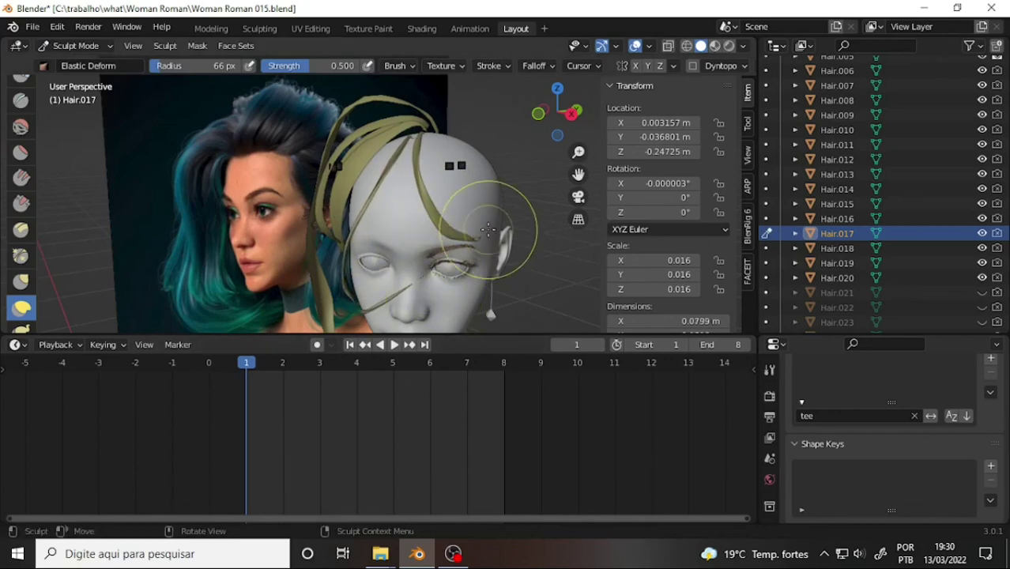